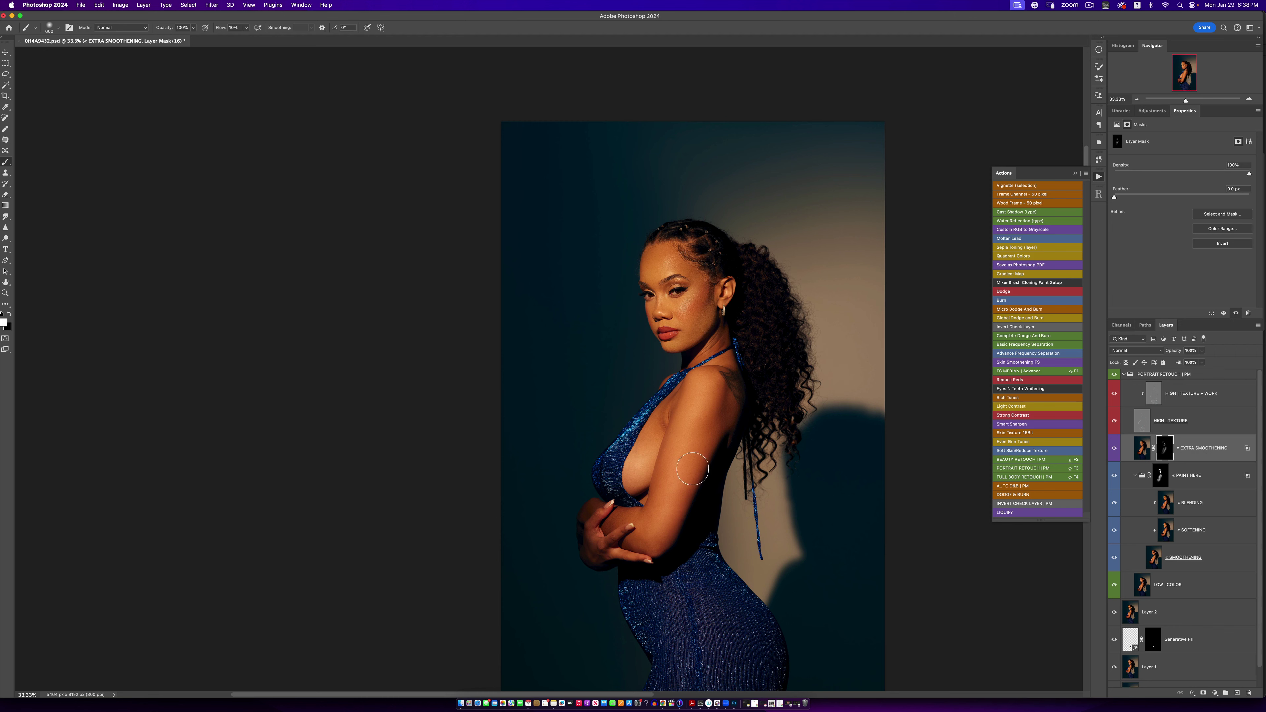
Step: Collapse the PORTRAIT RETOUCH | PM group so only the group itself shows above the base layers
key(z)
alt+click(686, 484)
click(696, 508)
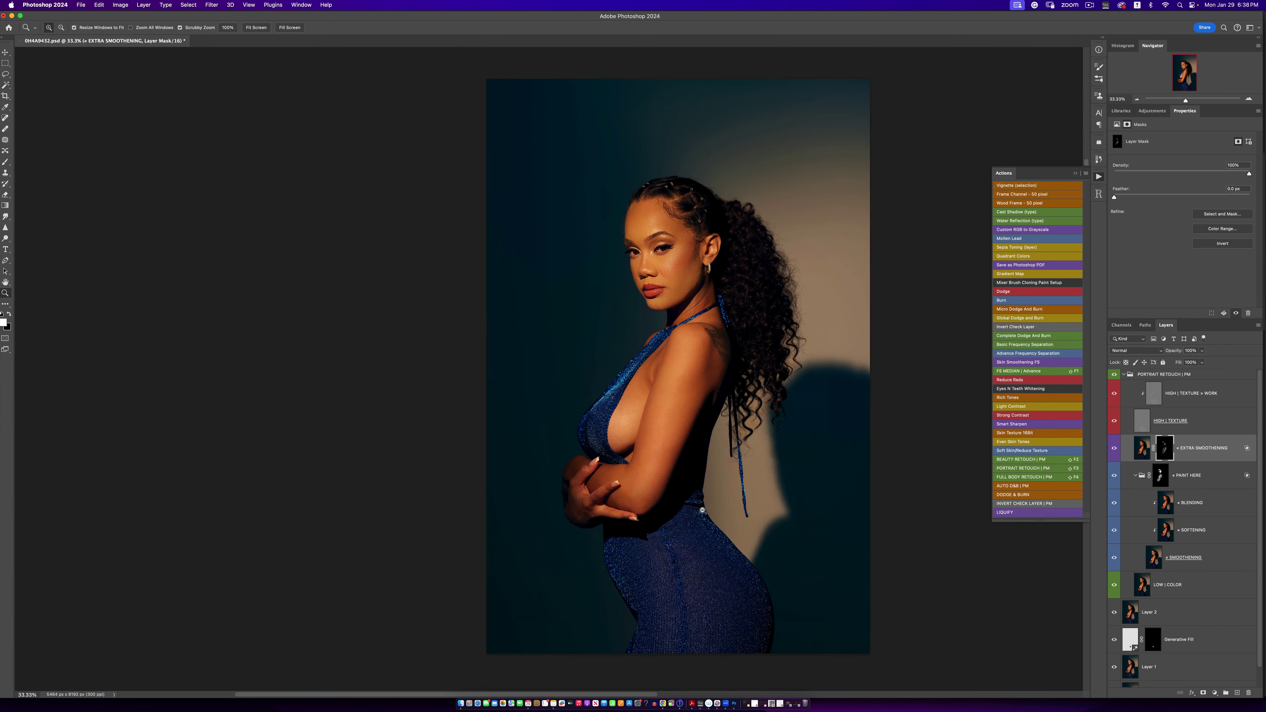
key(b)
scroll(696, 508, right, 2)
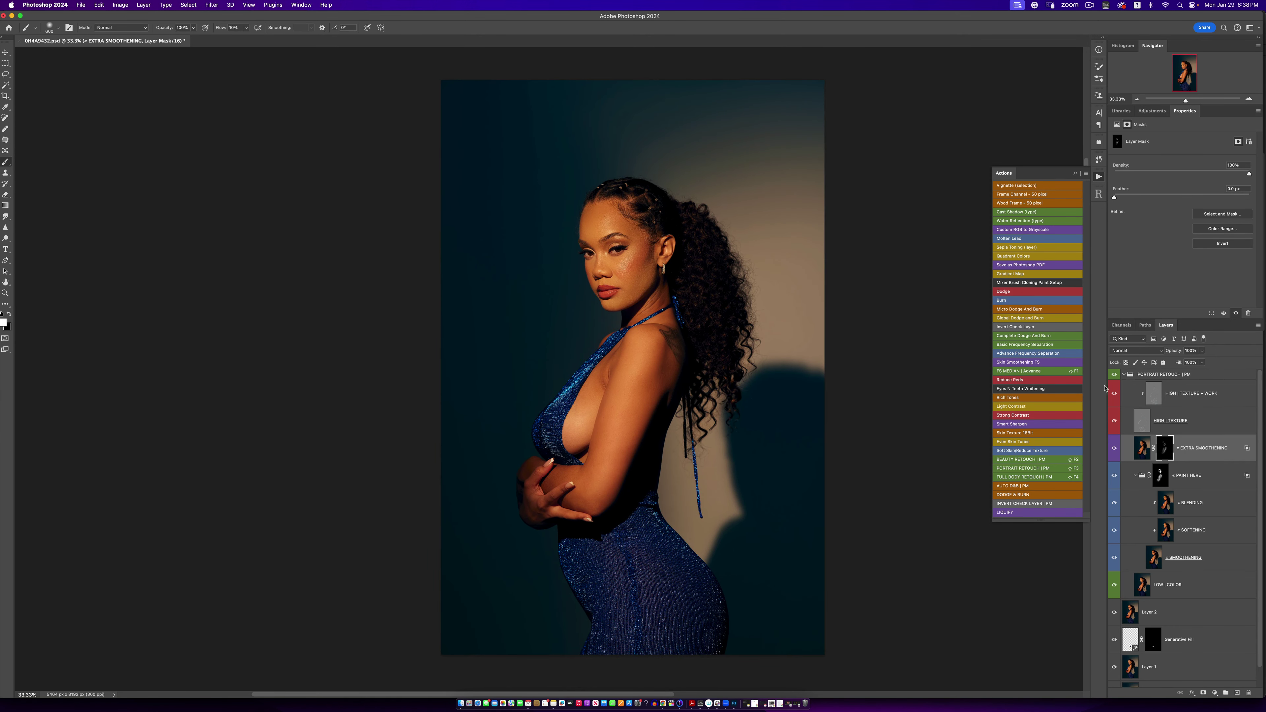
click(1126, 379)
click(1124, 374)
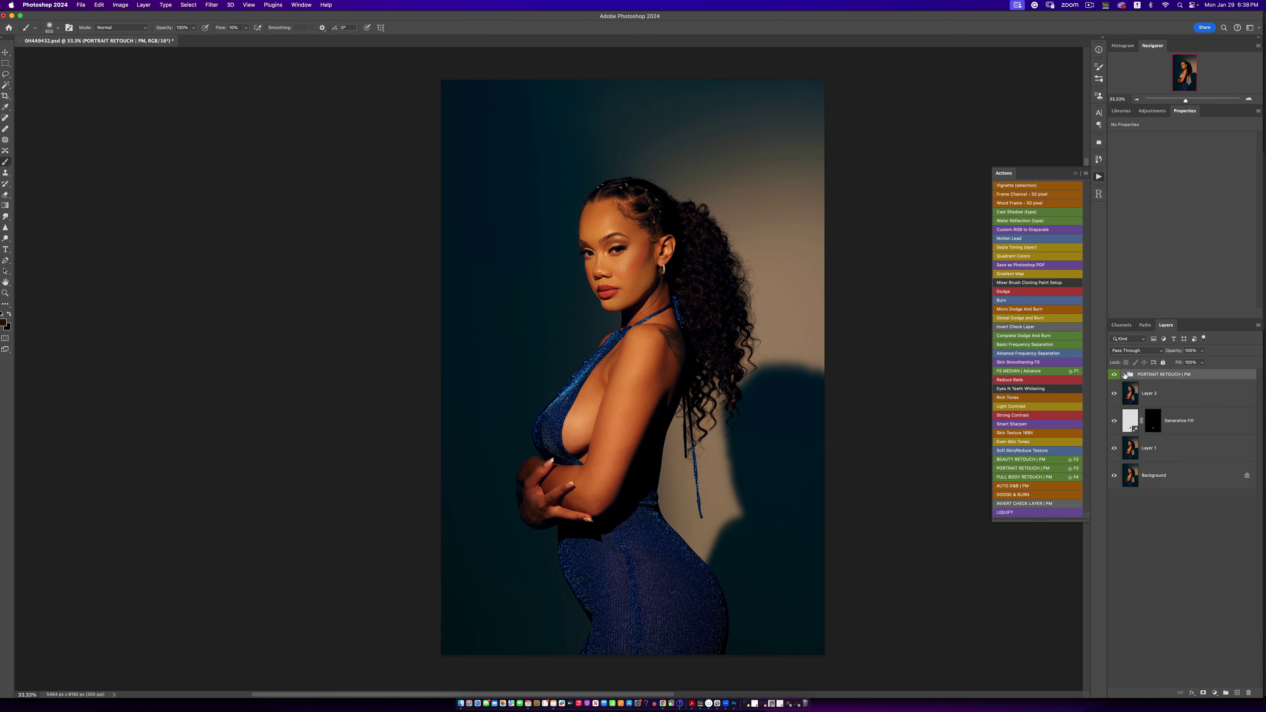
Step: Compare the portrait before and after the PORTRAIT RETOUCH | PM group, and inspect the facial skin up close
click(1114, 374)
click(1115, 375)
alt+click(1114, 477)
alt+click(1114, 476)
key(z)
click(624, 275)
click(624, 274)
click(624, 274)
click(624, 274)
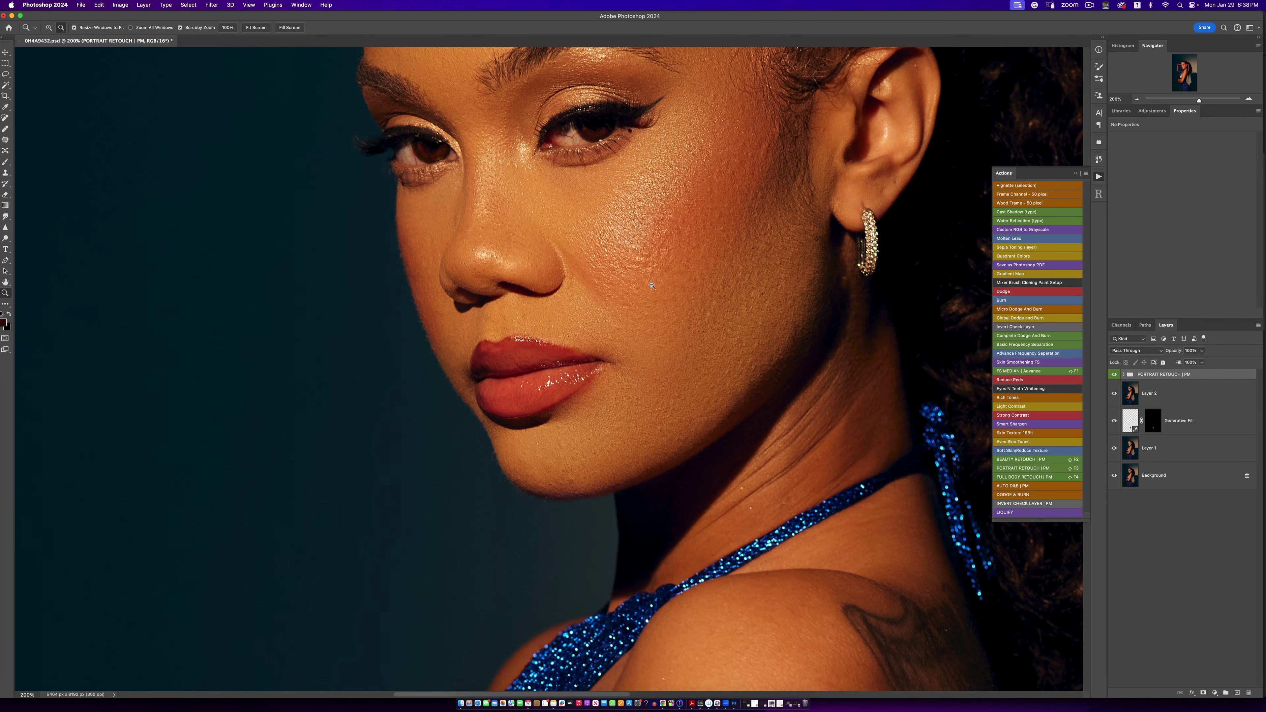
alt+click(654, 293)
alt+click(655, 293)
alt+click(655, 292)
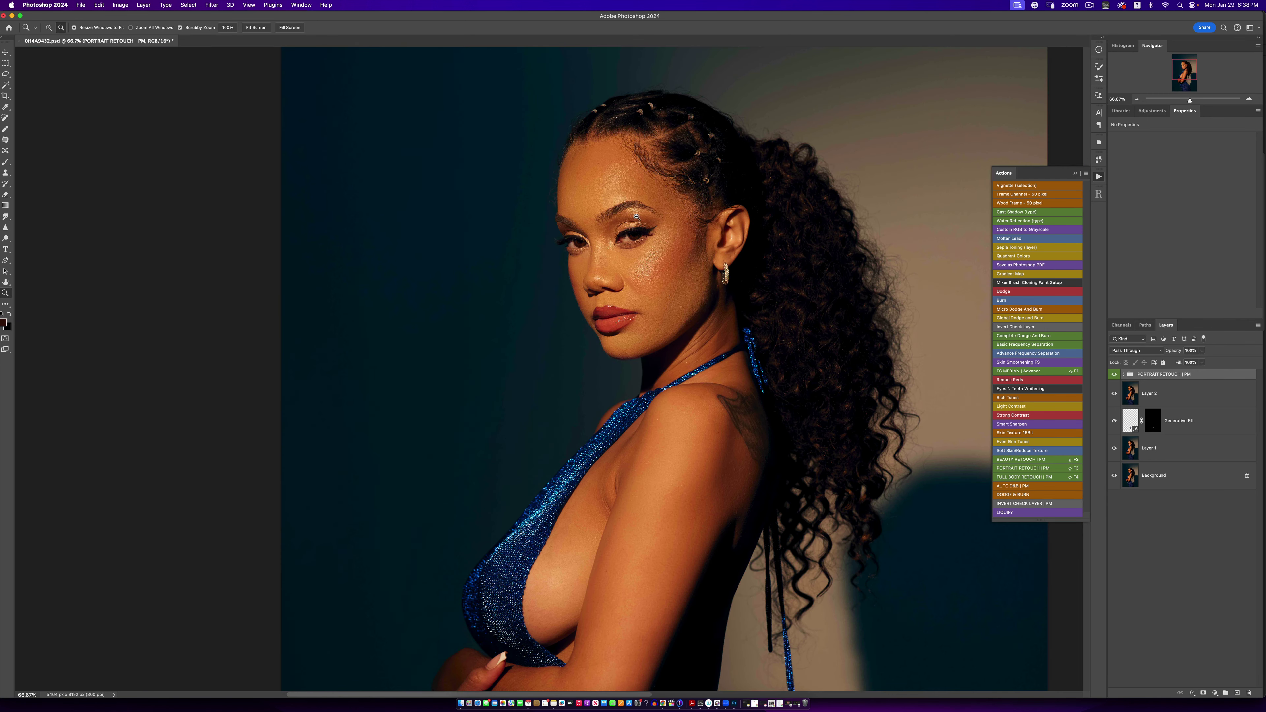
alt+click(623, 269)
key(b)
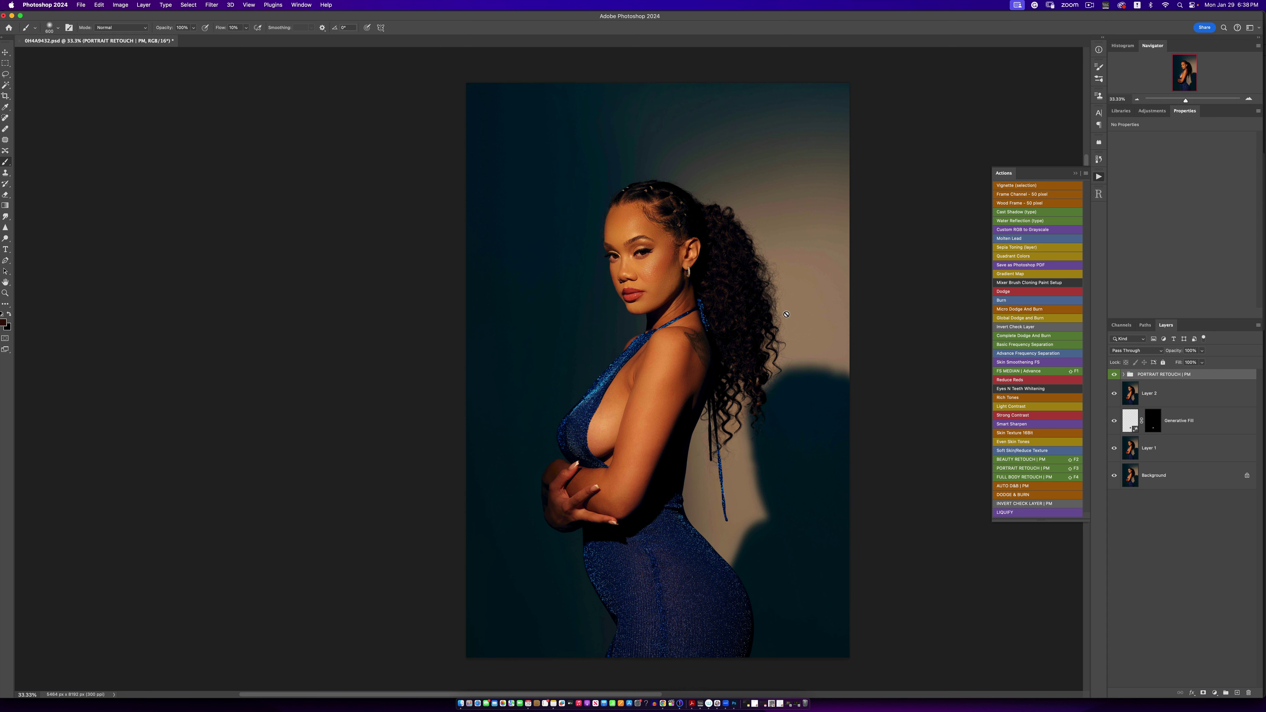
Step: Run the Soft Skin/Reduce Texture action with Unsharp Mask at amount 100%, radius 9.7 and threshold 8, and invert the resulting group's mask
click(1022, 381)
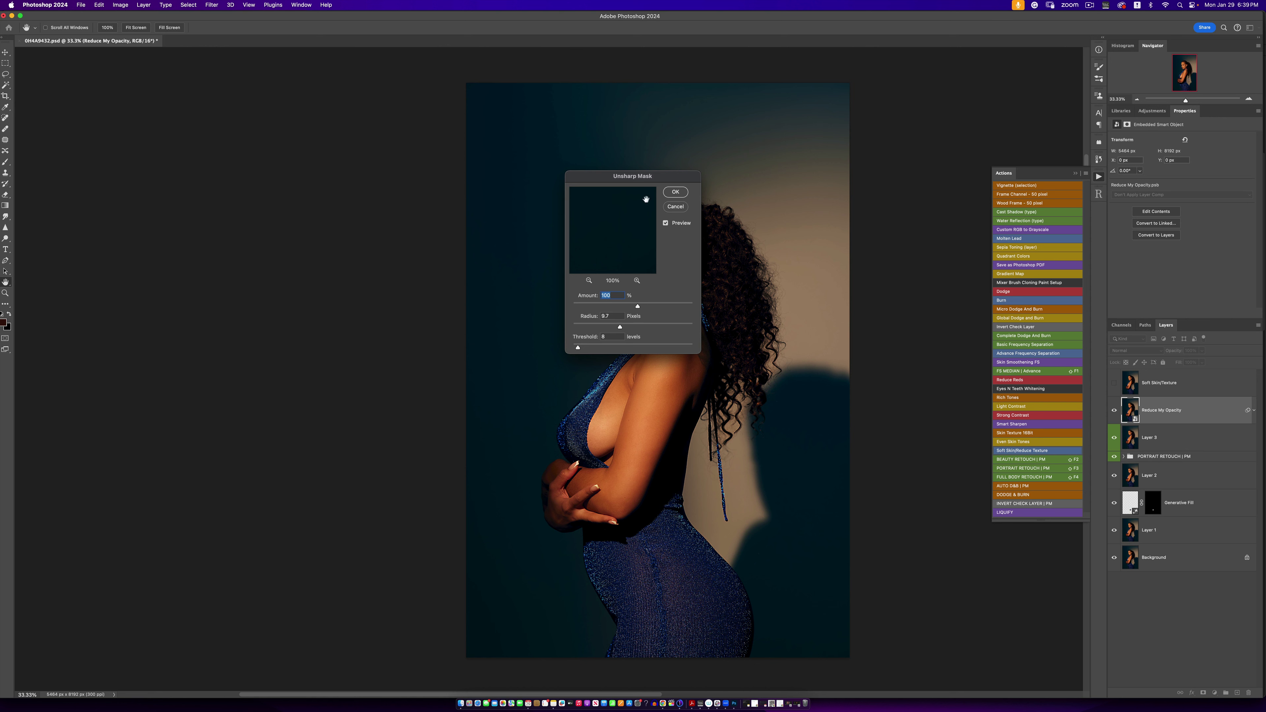
click(681, 192)
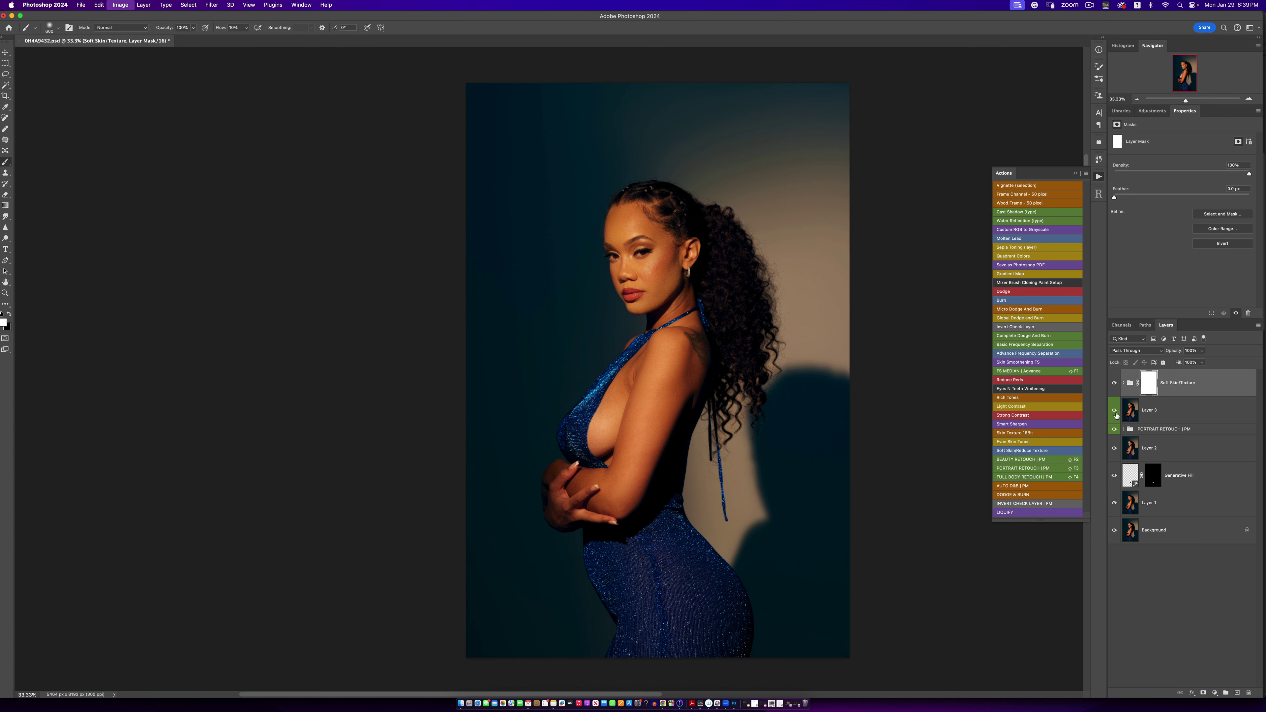
Step: Set the brush flow to 11% and paint white on the Soft Skin/Texture mask over the cheek and forehead
key(z)
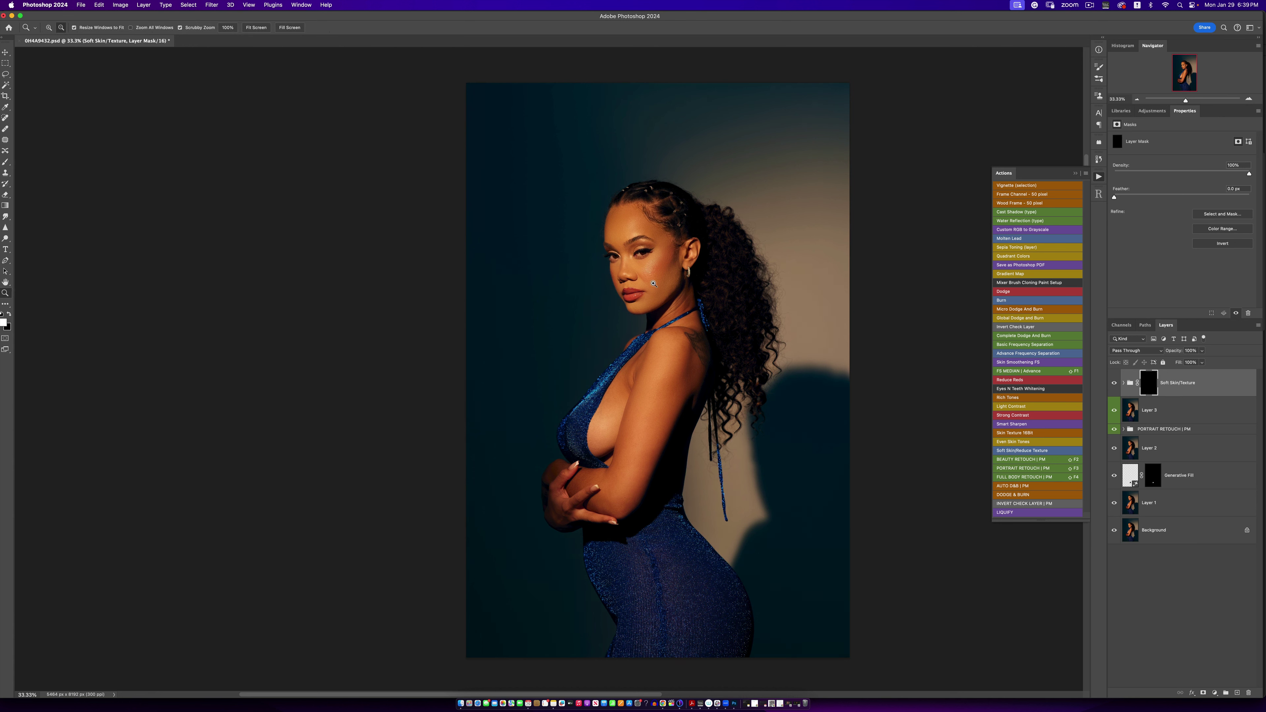
click(675, 275)
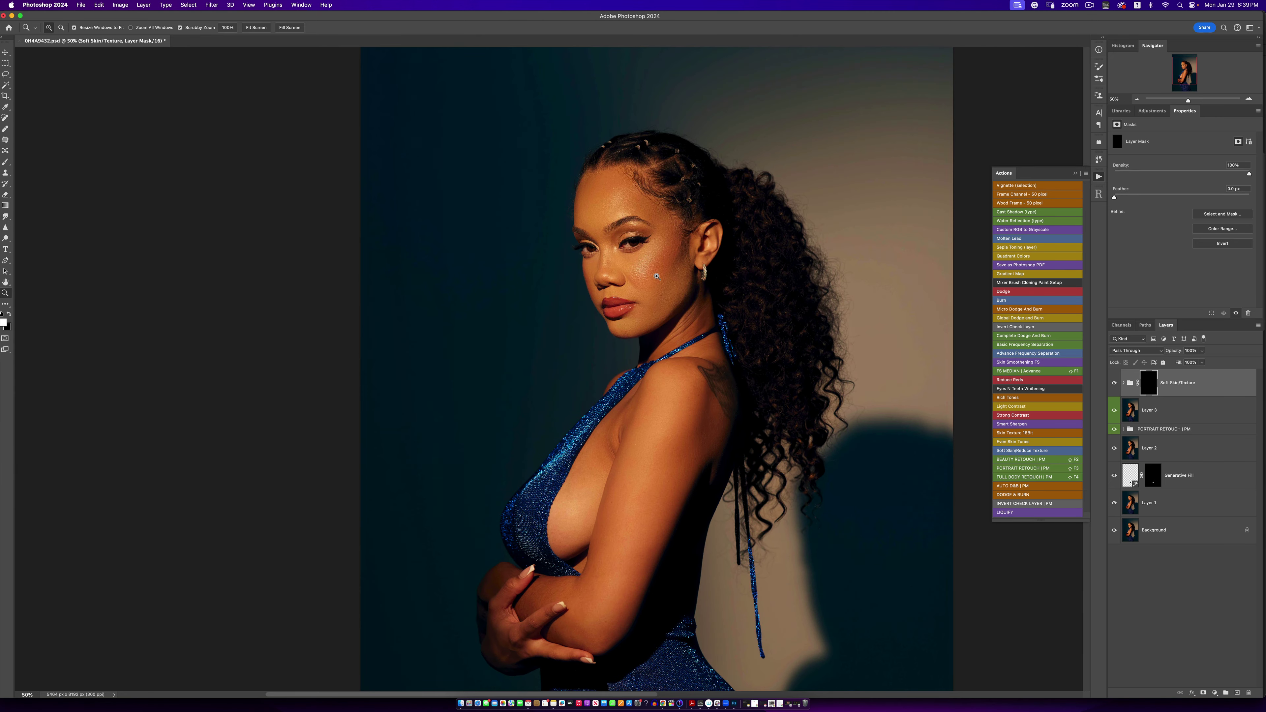
drag(659, 280, 659, 284)
alt+click(659, 284)
alt+click(659, 284)
alt+click(659, 284)
alt+click(659, 285)
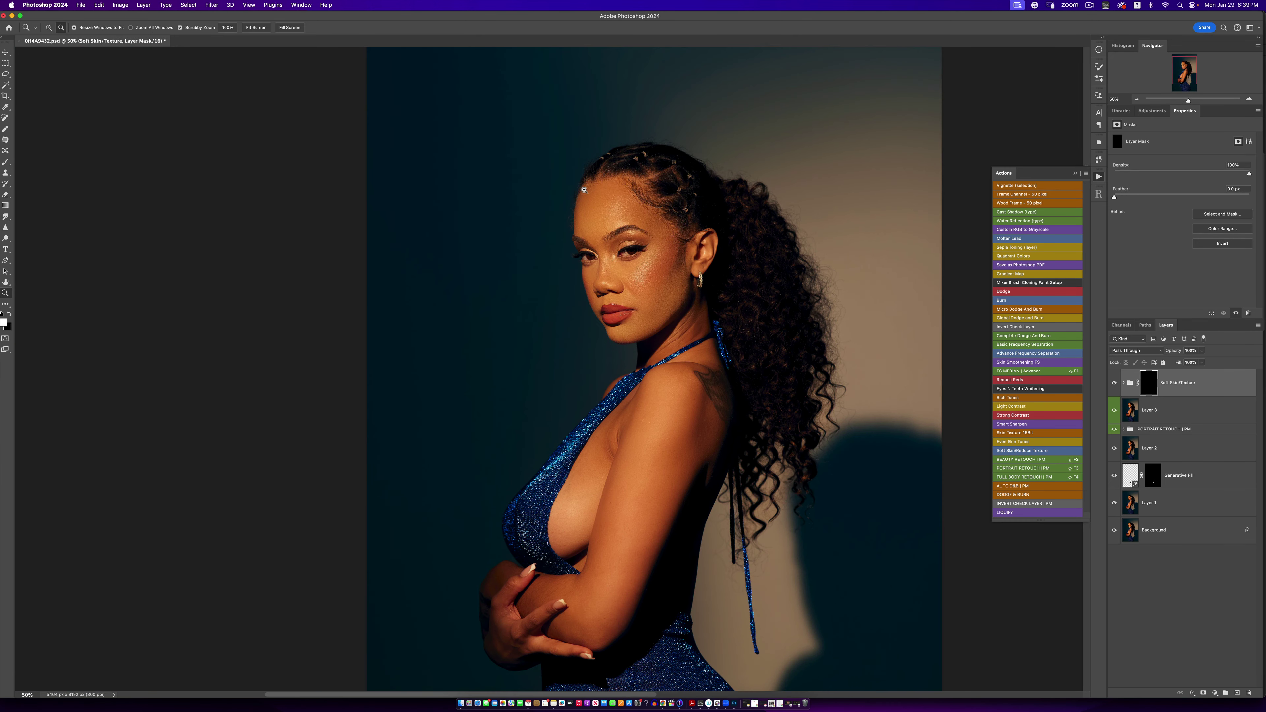
key(b)
click(246, 28)
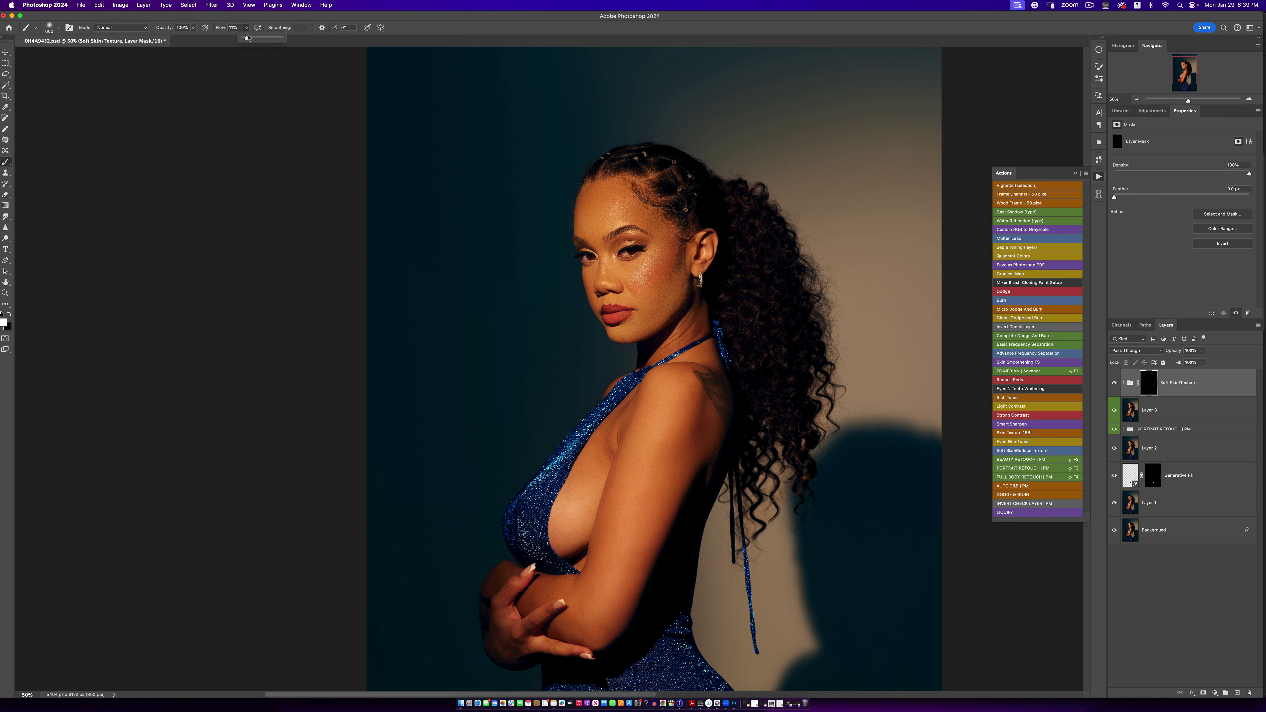
click(465, 26)
key(bracketleft)
key(bracketleft)
key(bracketleft)
mouse_move(647, 268)
mouse_down()
mouse_move(671, 275)
mouse_move(655, 322)
mouse_move(681, 260)
mouse_move(646, 294)
mouse_move(646, 258)
mouse_up()
mouse_move(627, 209)
mouse_down()
mouse_move(613, 216)
mouse_move(623, 210)
mouse_up()
super+click(656, 290)
super+click(656, 291)
super+click(656, 291)
alt+click(671, 300)
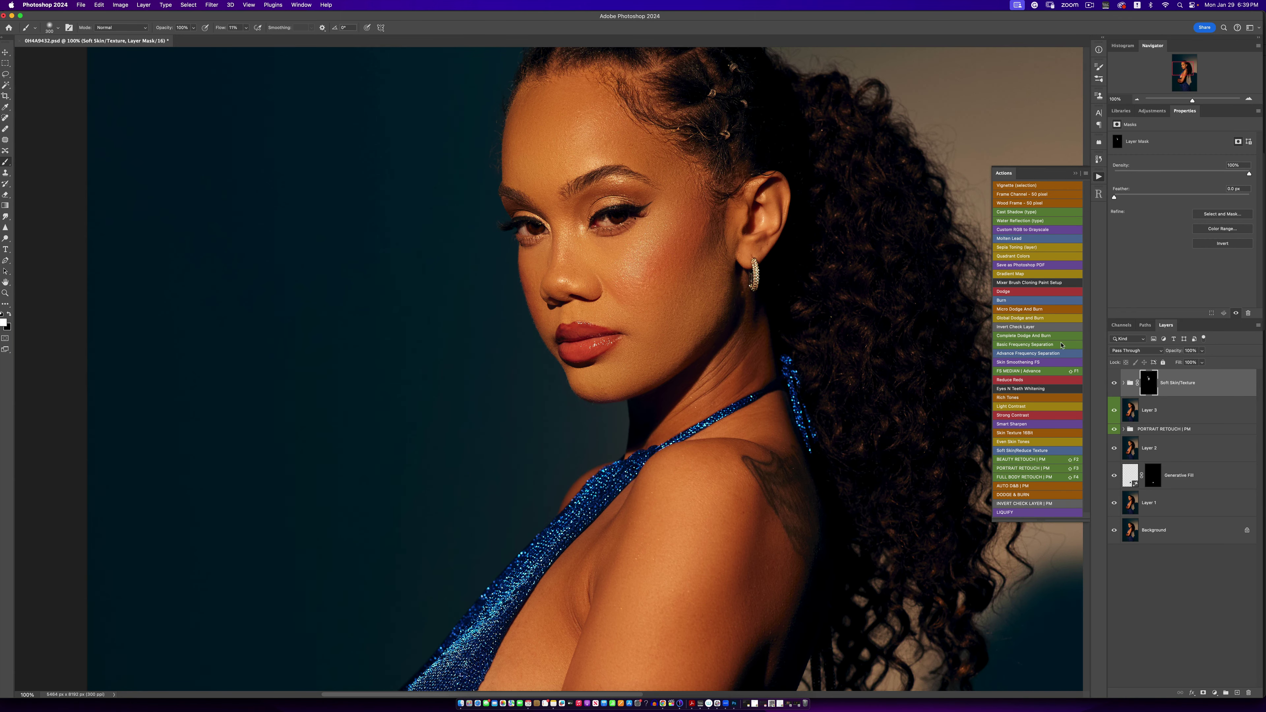
Step: Compare the face up close with the Soft Skin/Texture group on and off
click(1114, 383)
click(1114, 385)
key(alt+space)
mouse_move(640, 242)
mouse_down()
mouse_move(698, 243)
mouse_move(683, 243)
mouse_up()
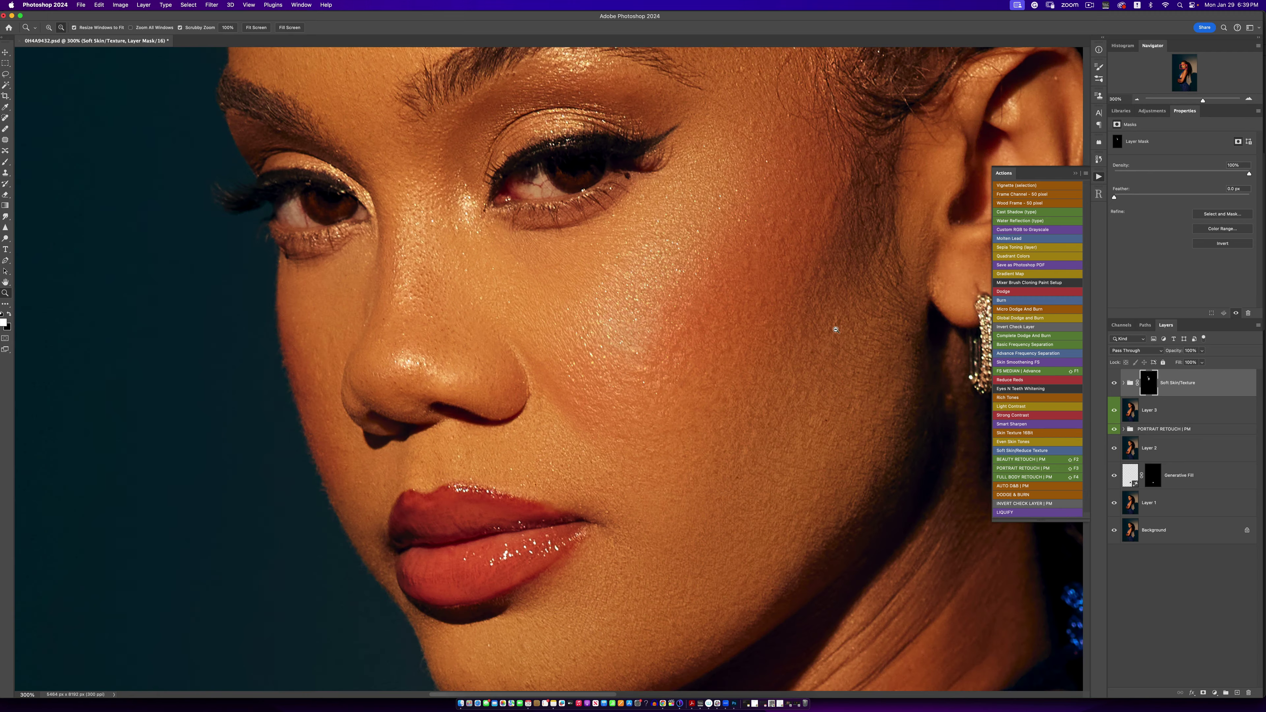
key(b)
click(1115, 384)
click(1114, 388)
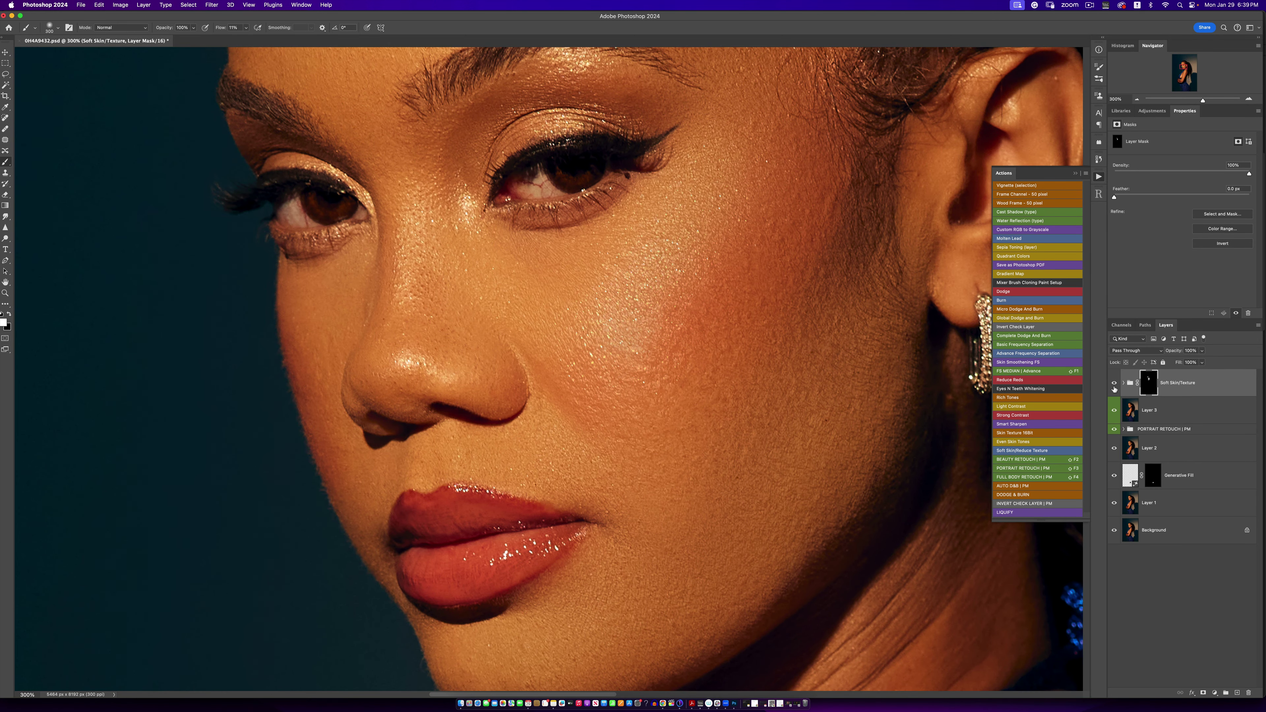
click(1115, 388)
click(1115, 389)
Step: Run the Complete Dodge And Burn action to add its dodge and burn groups and the invert check group
key(alt+space)
alt+click(677, 318)
alt+click(684, 319)
alt+click(687, 320)
alt+click(686, 319)
alt+click(687, 320)
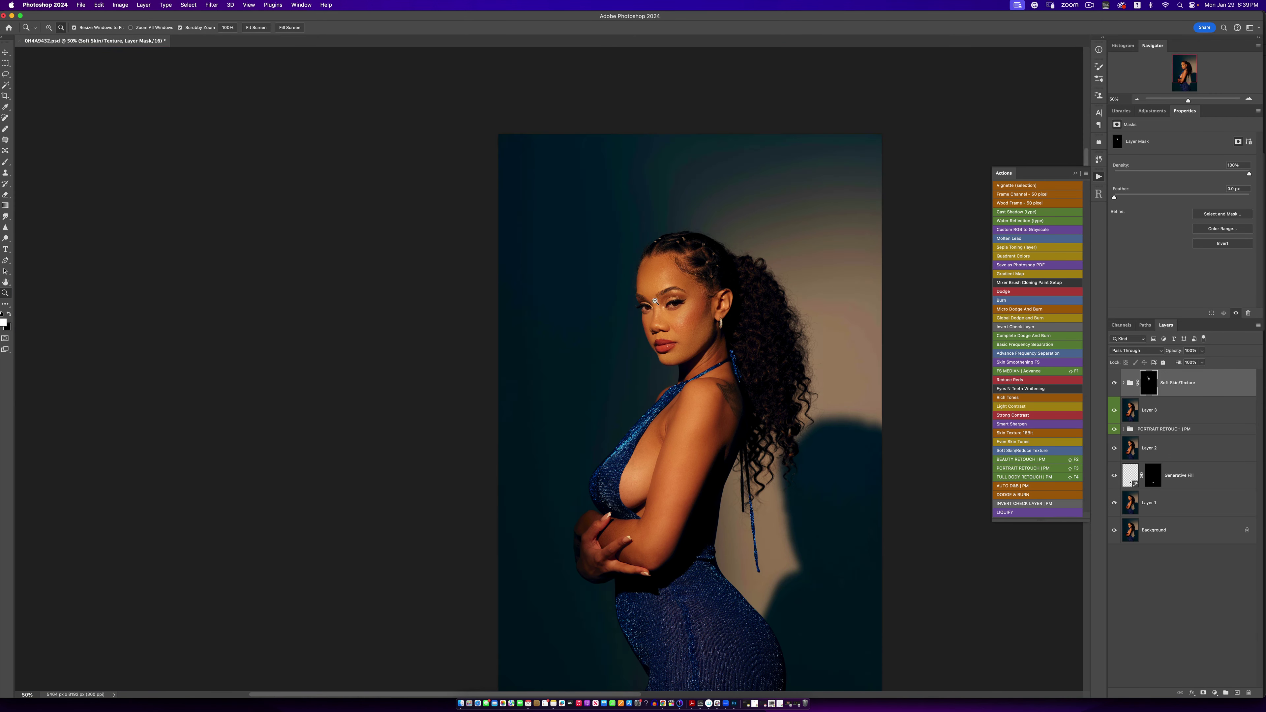
alt+click(679, 293)
click(716, 357)
key(b)
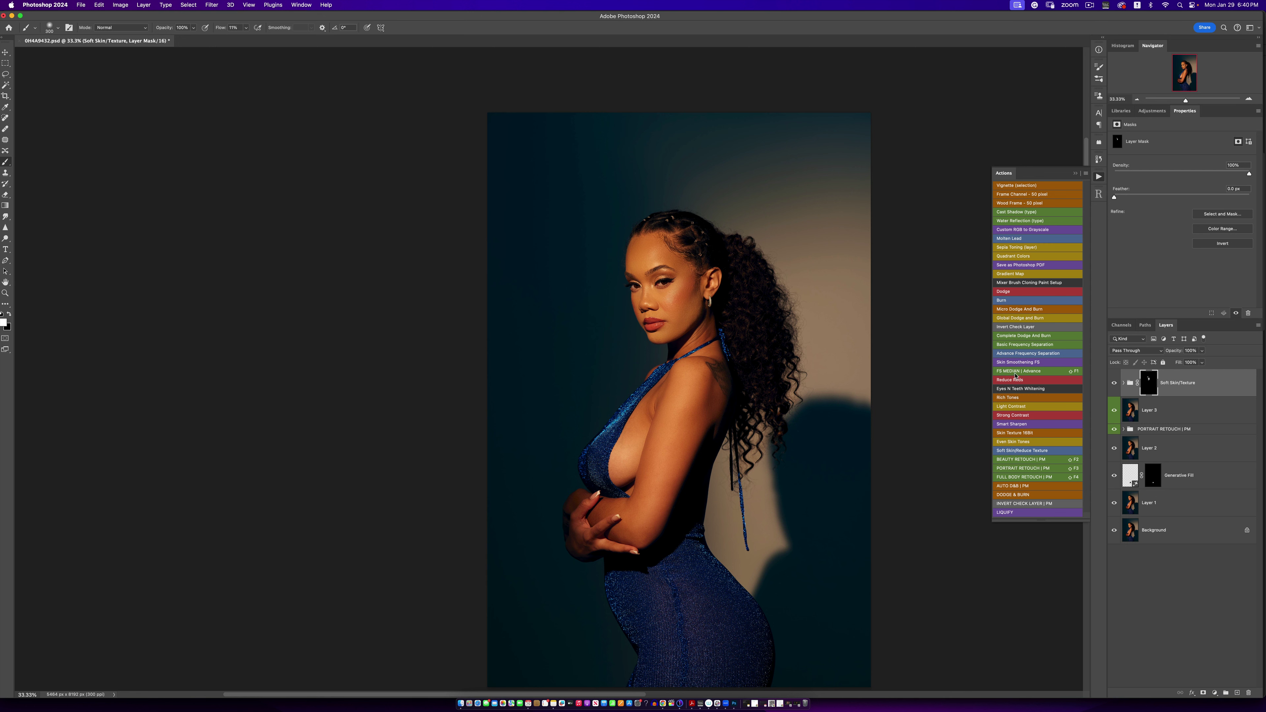
click(1016, 336)
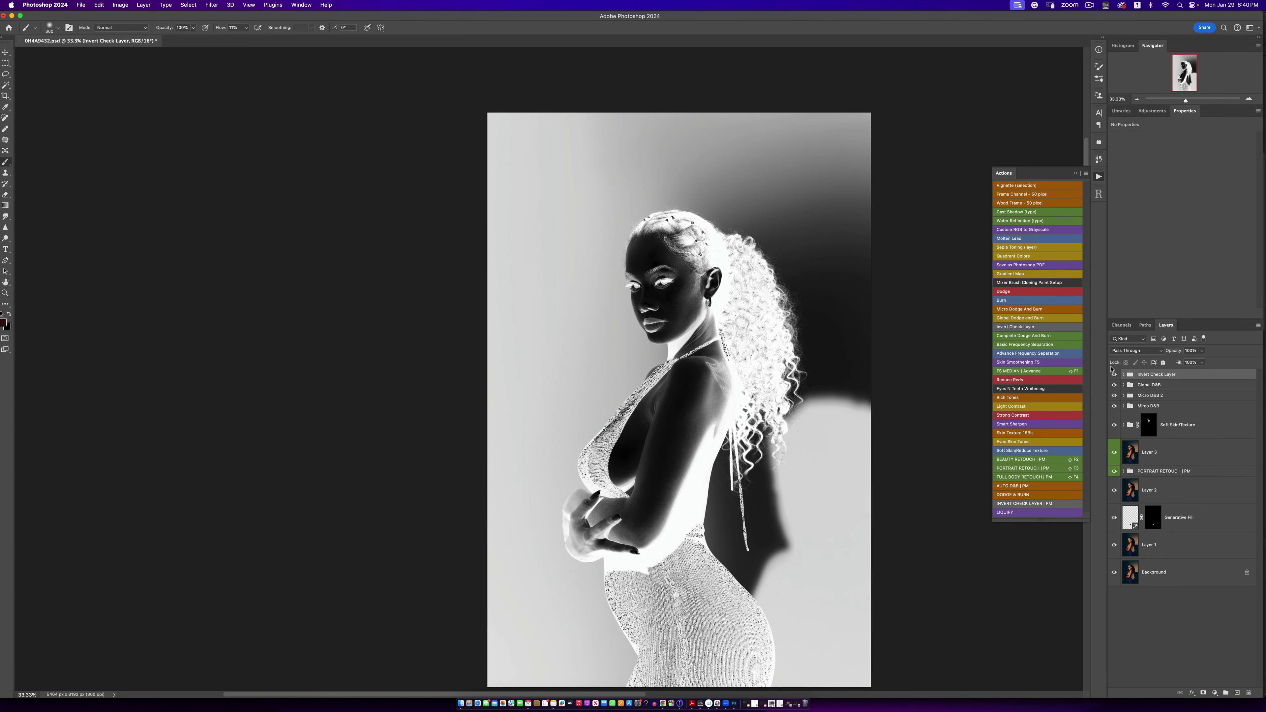
Step: Set the midtone input of Levels 1 in the Invert Check Layer group to 0.94
click(1124, 375)
click(1144, 394)
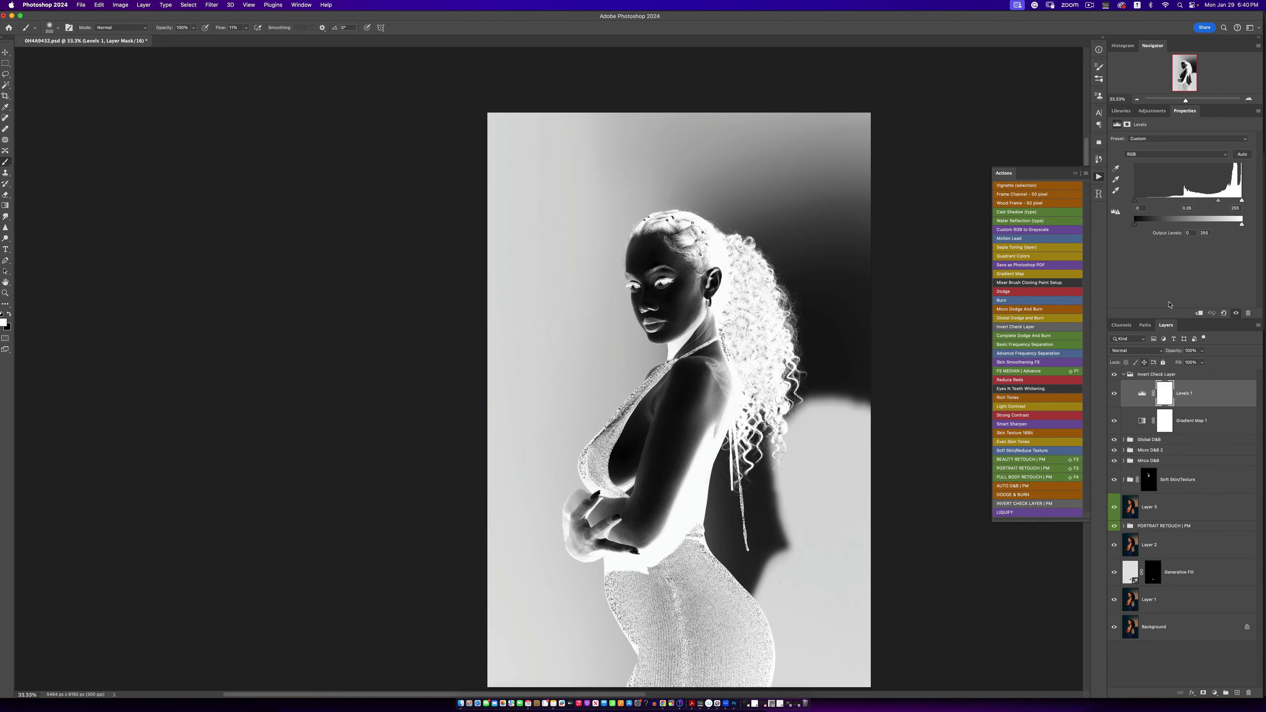
drag(1222, 199, 1191, 200)
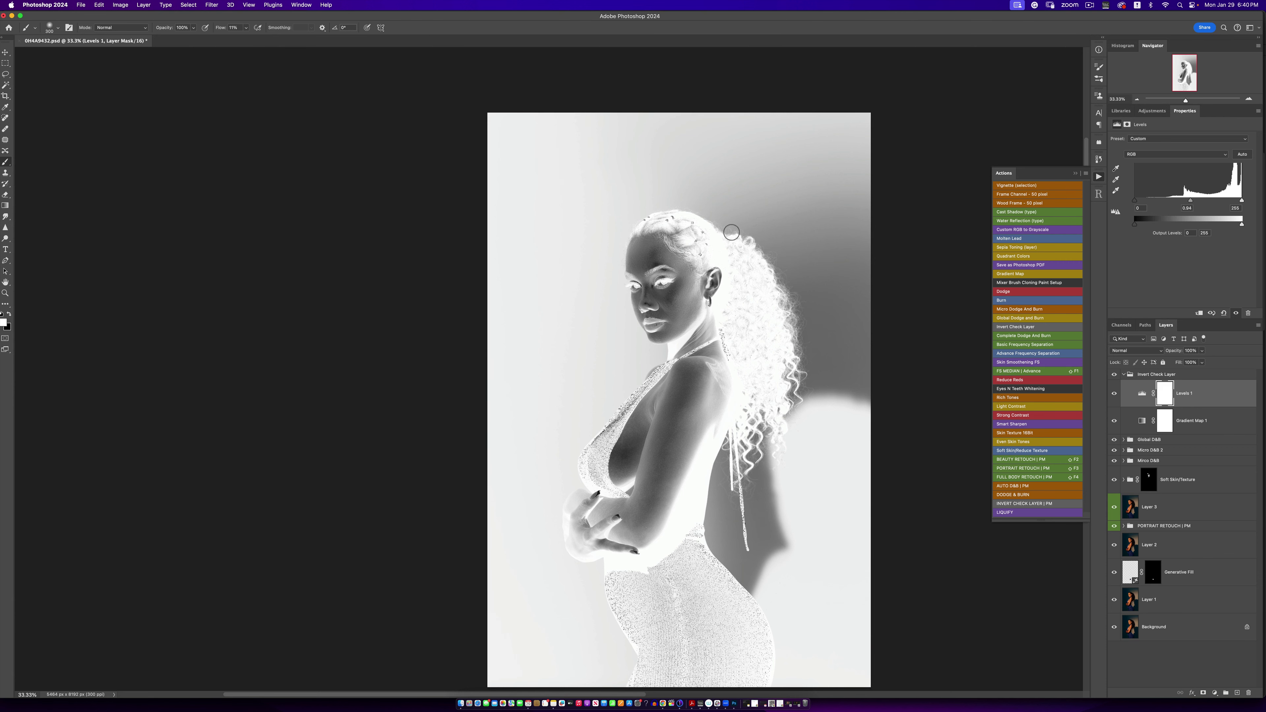
Step: Expand the Mirco D&B group and select the Dodge layer's mask, leaving Select and Mask without changes
key(z)
click(696, 293)
click(693, 304)
click(688, 319)
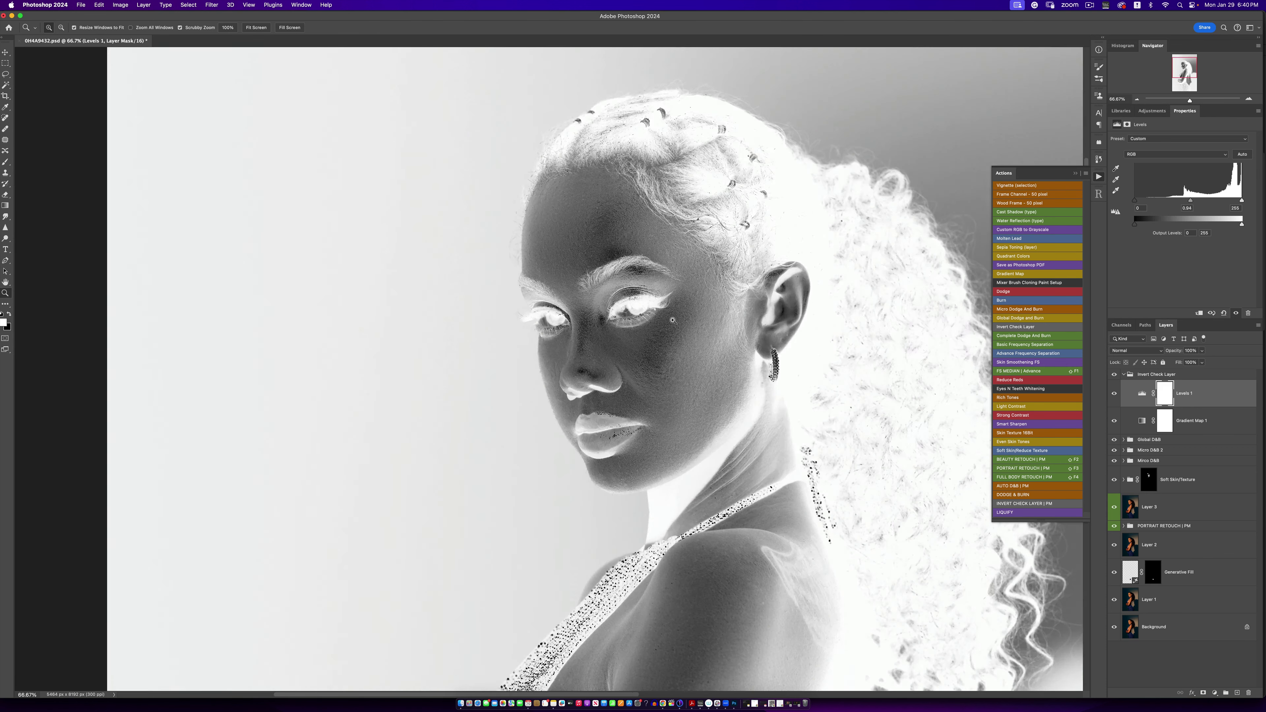
click(684, 335)
alt+click(683, 335)
key(b)
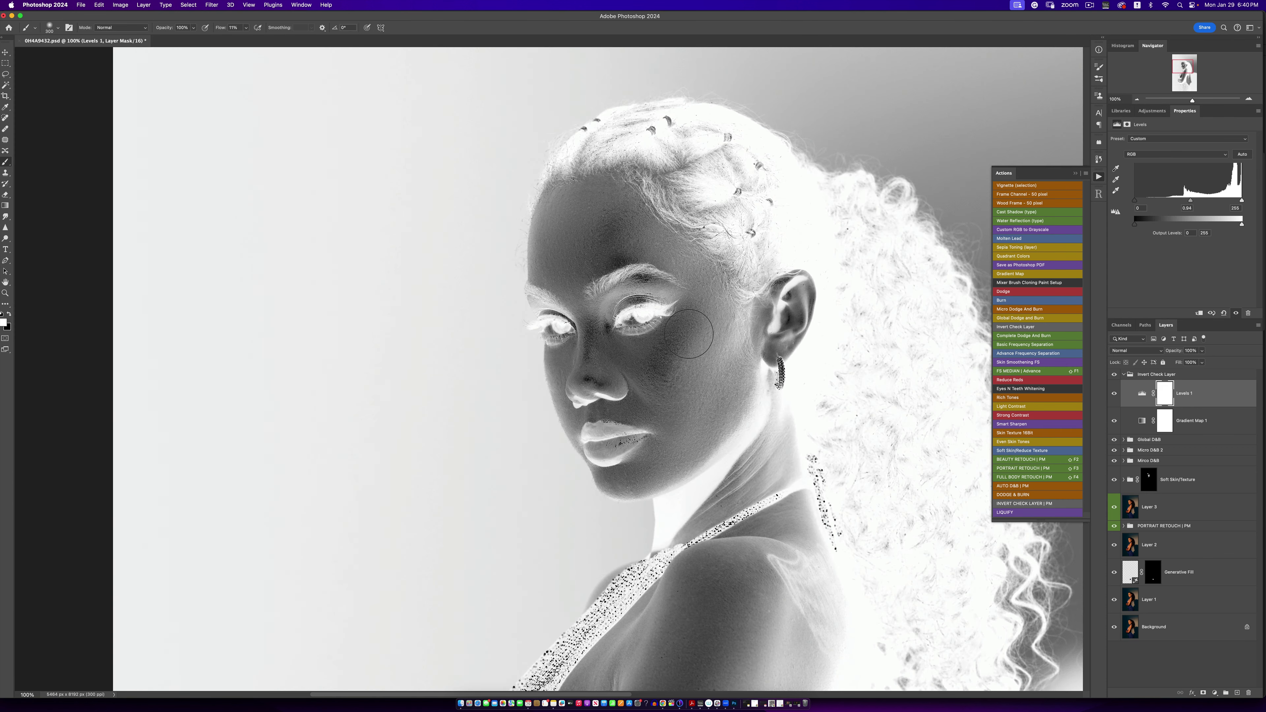
click(1124, 461)
click(1164, 508)
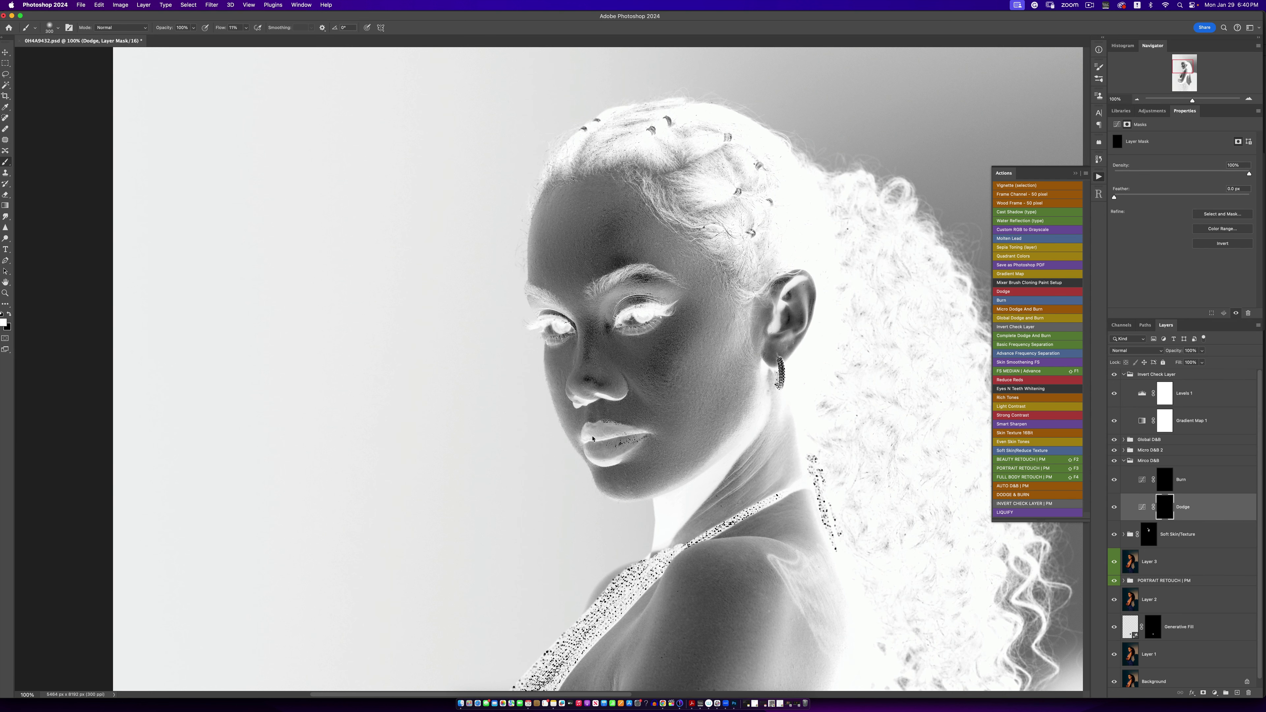
key(super+alt+r)
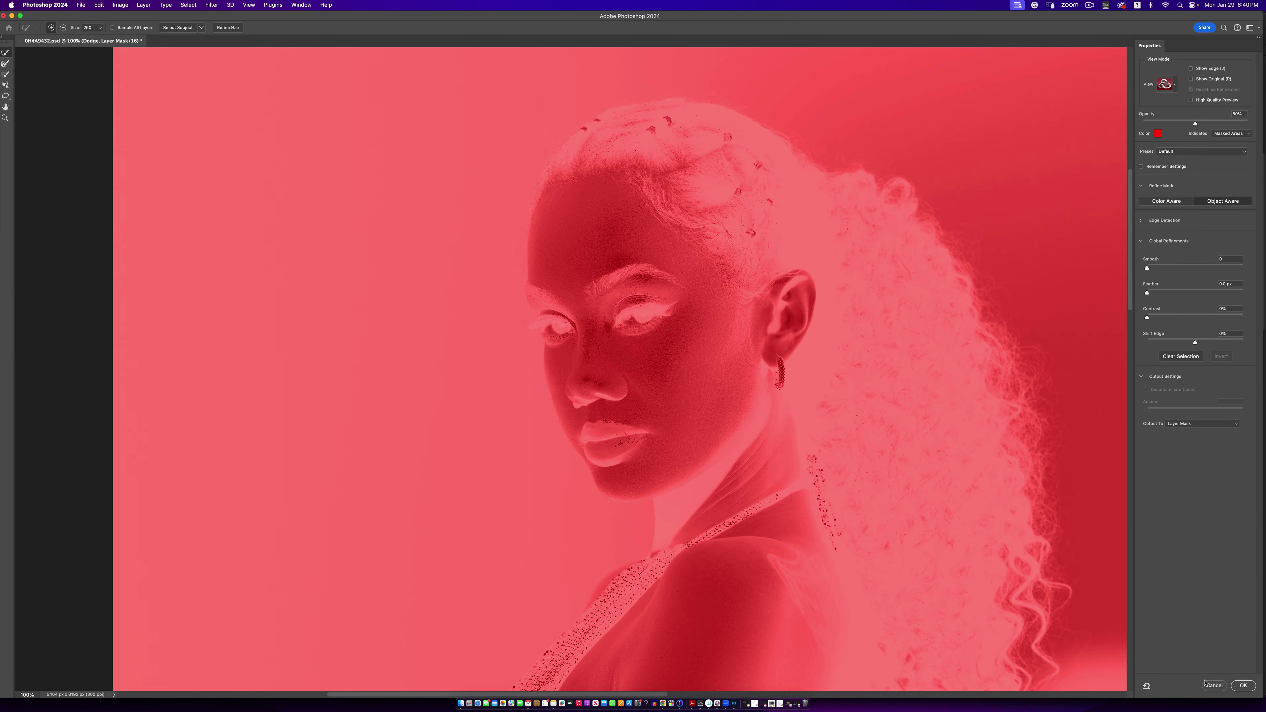
key(Escape)
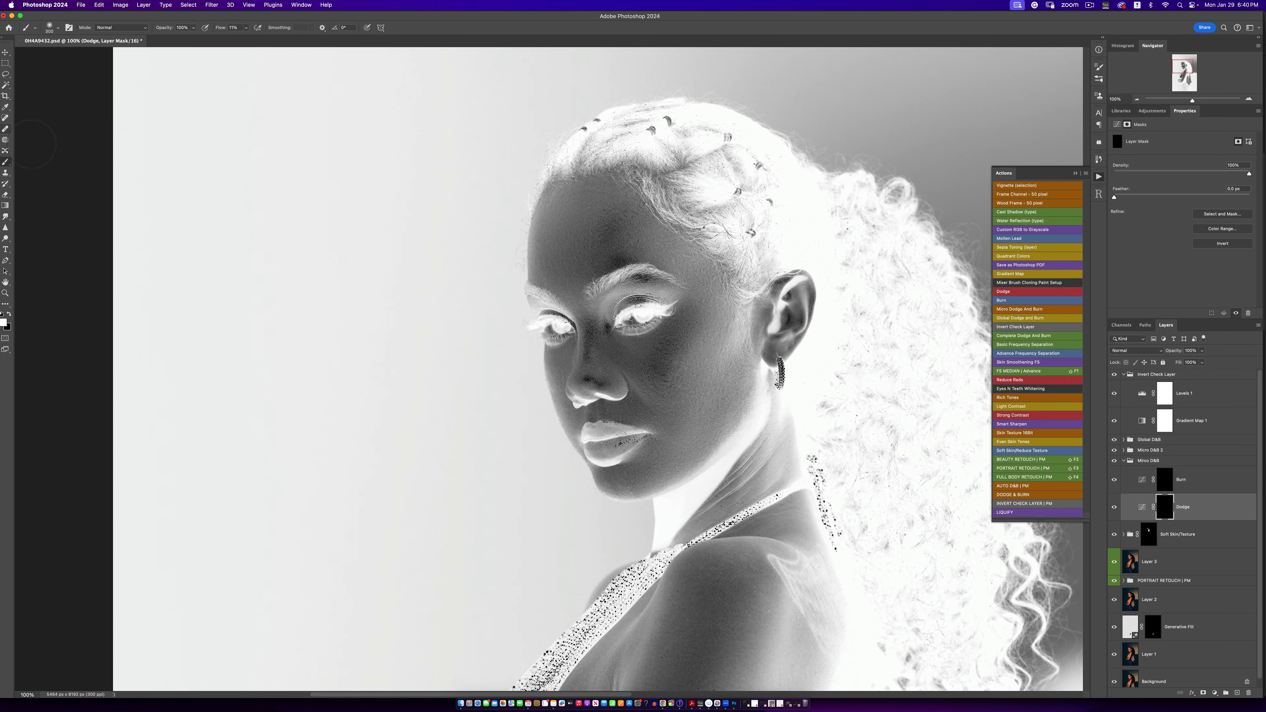
Step: Set the brush to 78% opacity and 7% flow, and adjust its size for fine dodging on the face
drag(246, 30, 212, 45)
key(bracketleft)
key(bracketleft)
key(bracketleft)
key(bracketleft)
key(bracketleft)
key(bracketleft)
key(bracketleft)
key(bracketleft)
key(bracketleft)
key(bracketleft)
key(bracketleft)
key(bracketleft)
key(bracketleft)
key(bracketleft)
key(bracketleft)
click(193, 28)
drag(192, 38, 185, 40)
click(433, 32)
key(bracketright)
key(bracketright)
key(bracketright)
Step: Compare the face in normal colour with the Dodge layer off and on, and restore the invert check view
click(1113, 374)
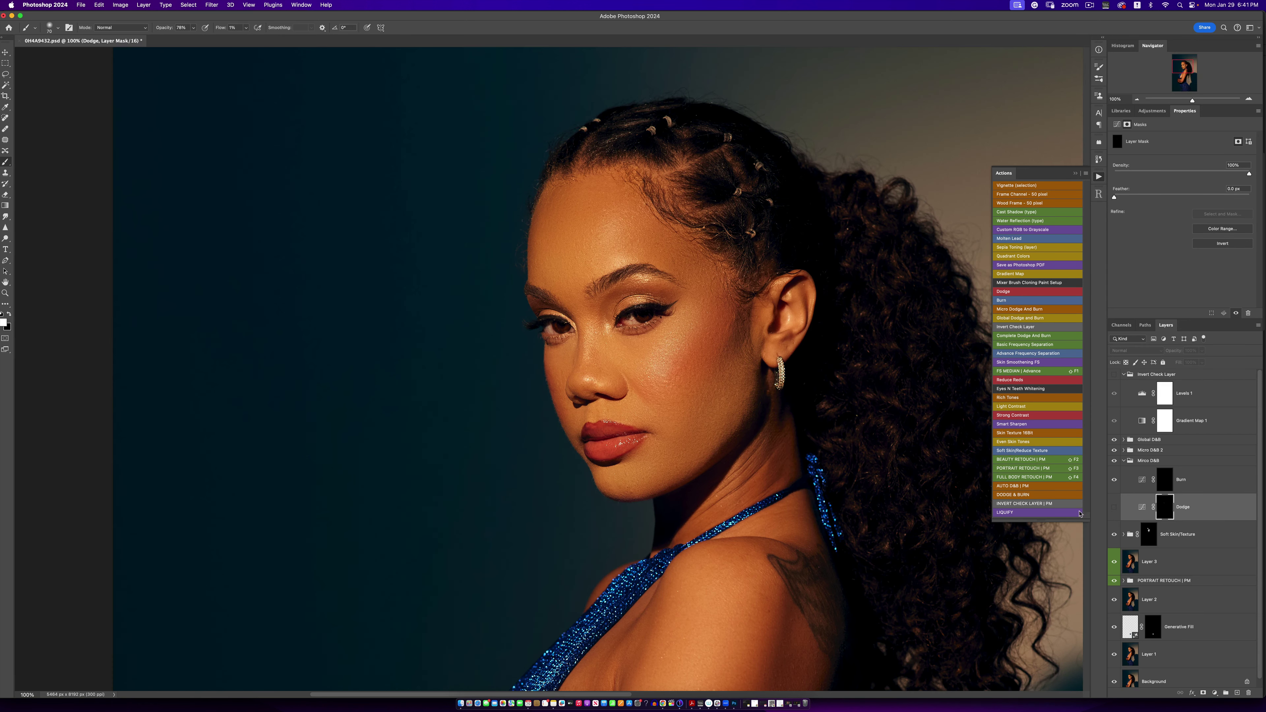
click(1114, 507)
click(1115, 374)
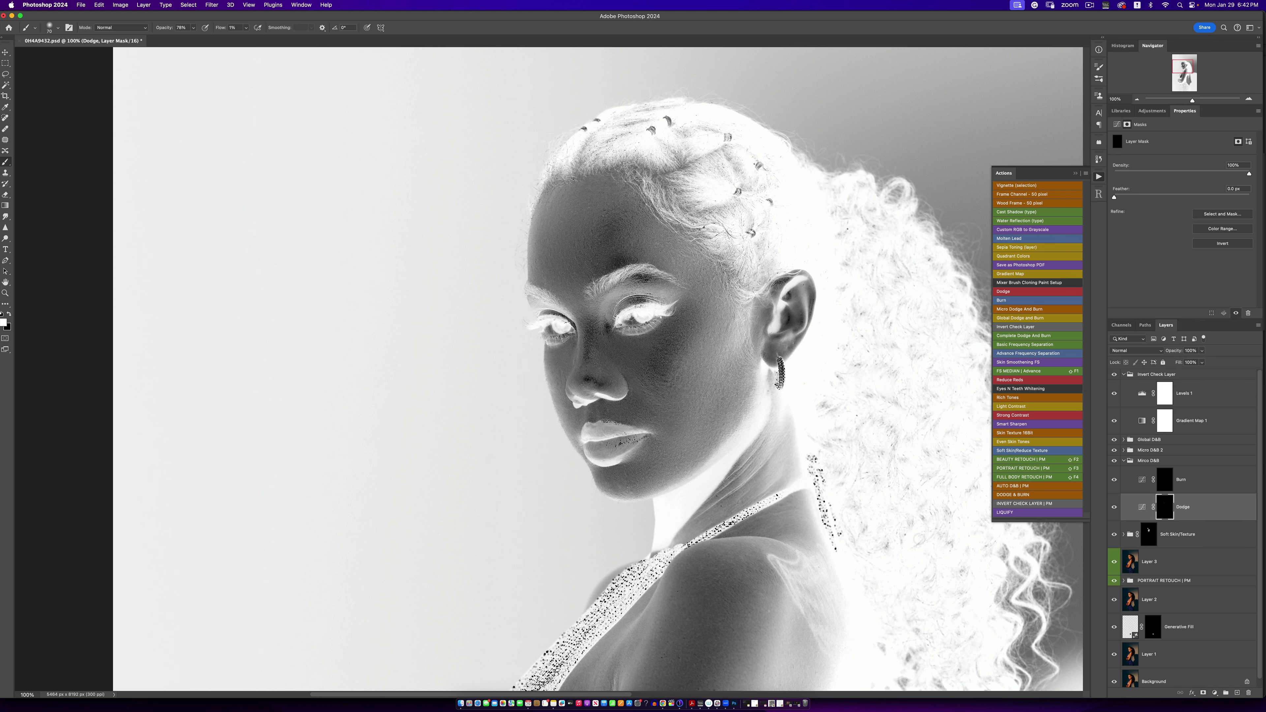
Step: Select the Burn layer's mask in the Mirco D&B group and adjust the brush size for small skin areas
key(bracketright)
key(bracketright)
key(bracketright)
key(bracketright)
key(bracketright)
click(1162, 484)
key(bracketleft)
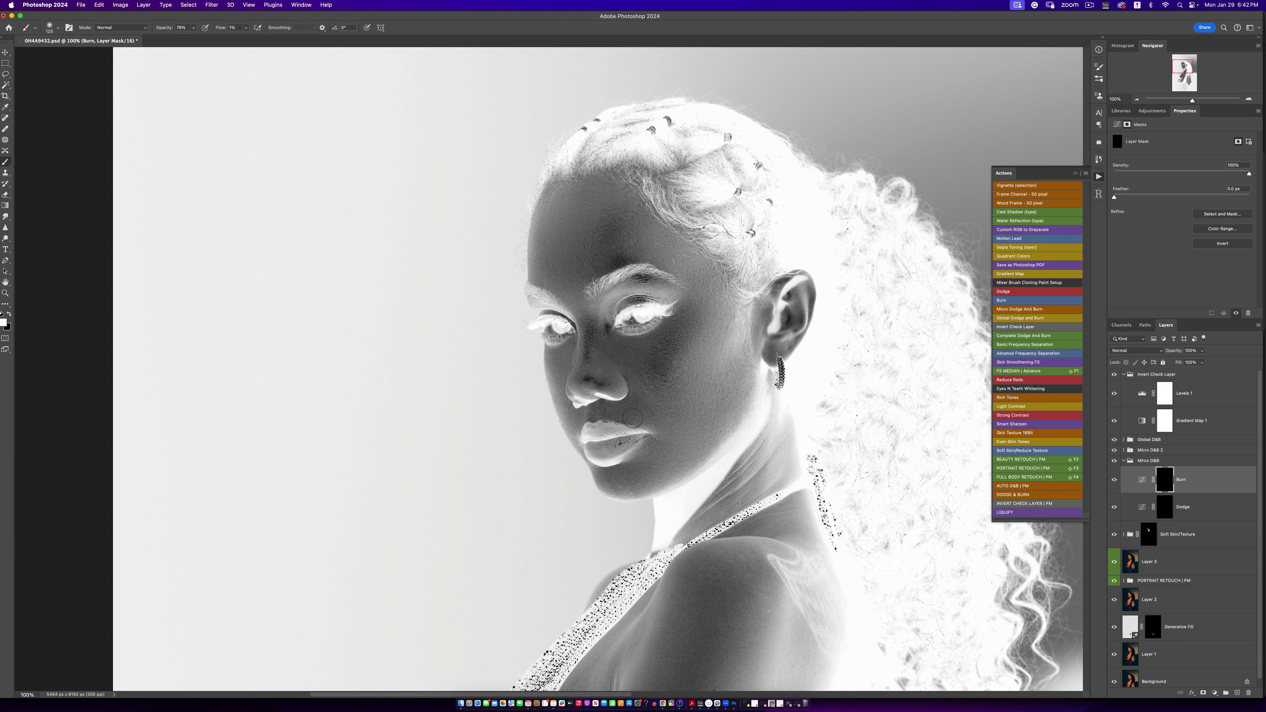
key(bracketleft)
key(bracketleft)
key(bracketleft)
key(bracketleft)
key(bracketleft)
key(bracketleft)
key(bracketleft)
key(bracketright)
Step: Collapse the Mirco D&B group and compare the skin in the inverted view with the retouching layers hidden and shown
click(1124, 460)
click(1114, 460)
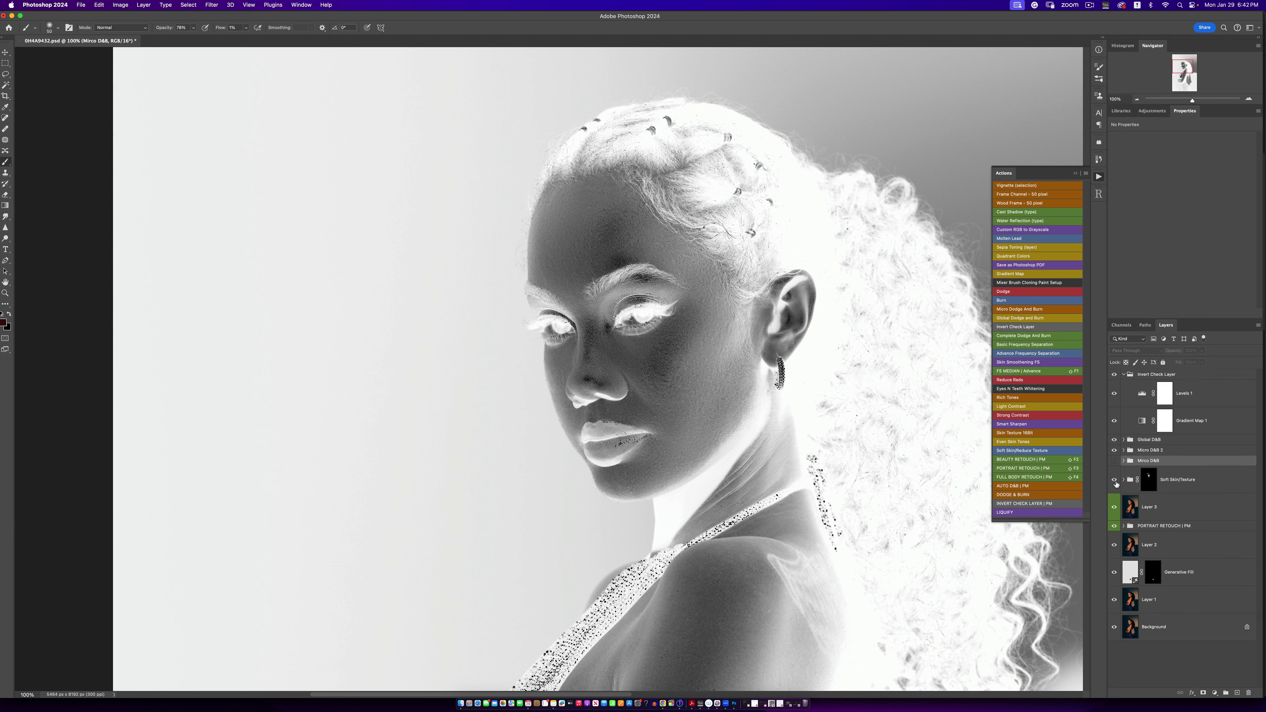
drag(1114, 480, 1114, 575)
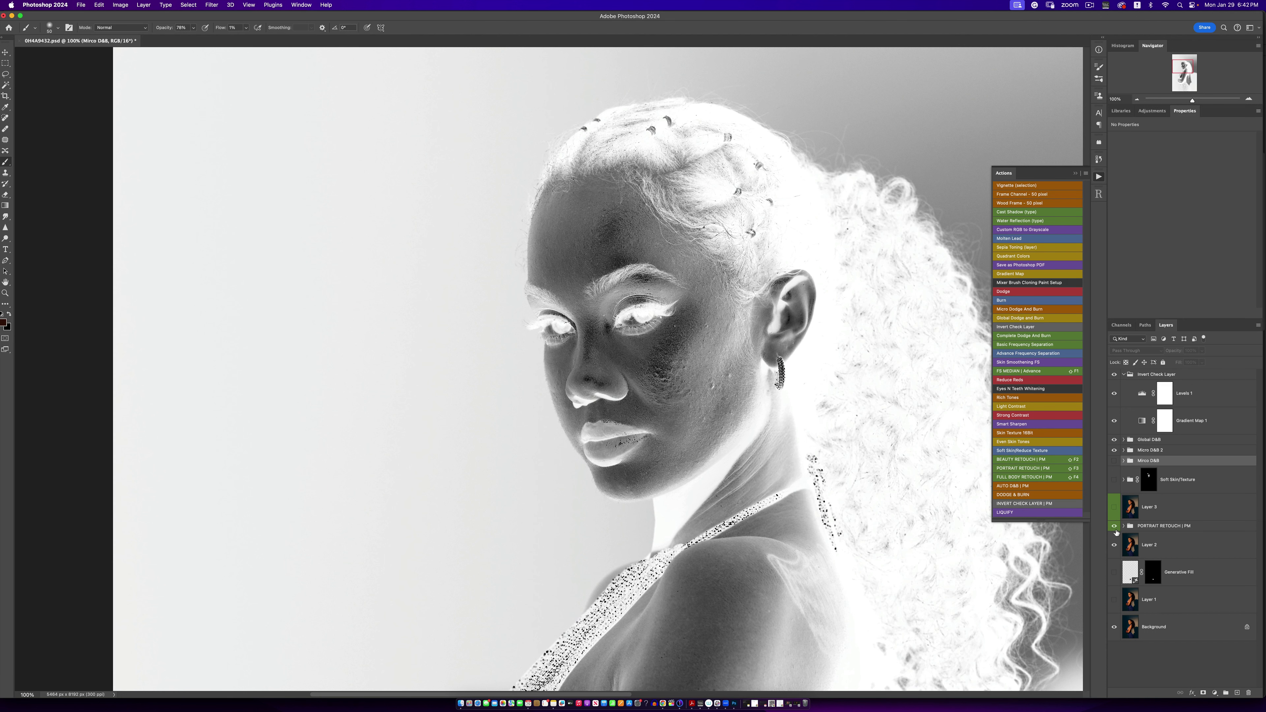
click(1115, 545)
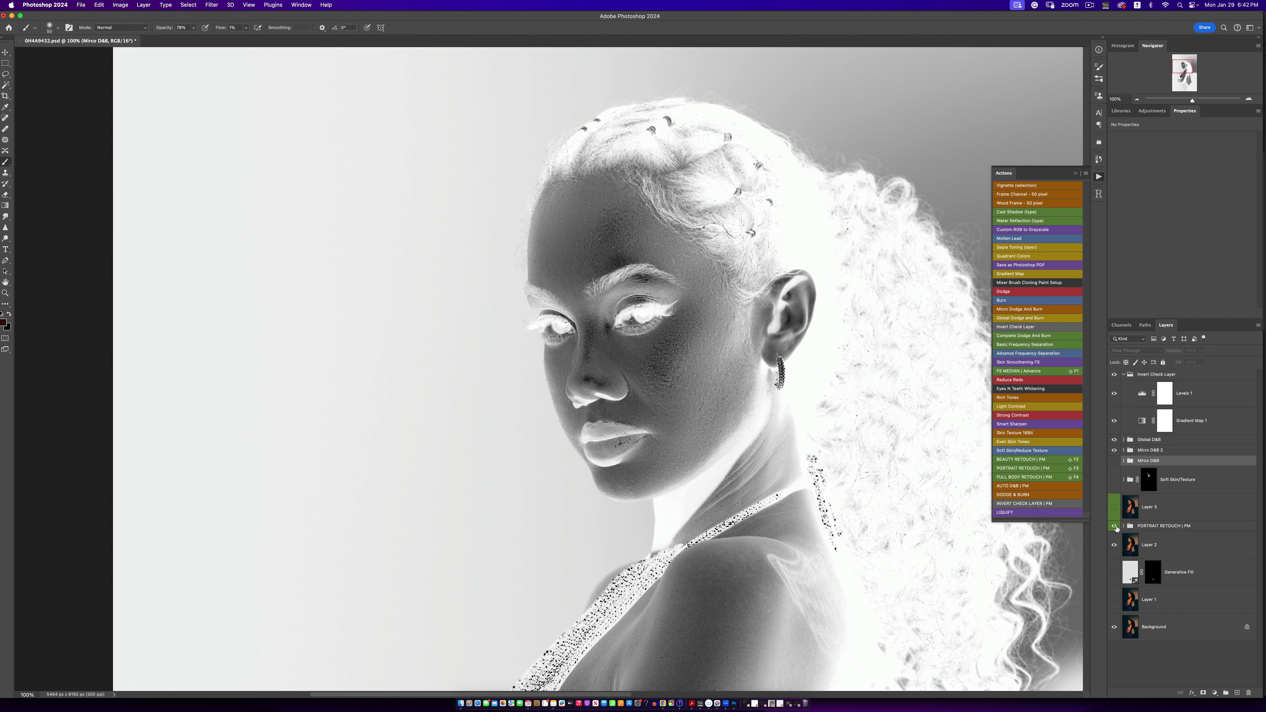
click(1115, 526)
click(1115, 527)
click(1123, 529)
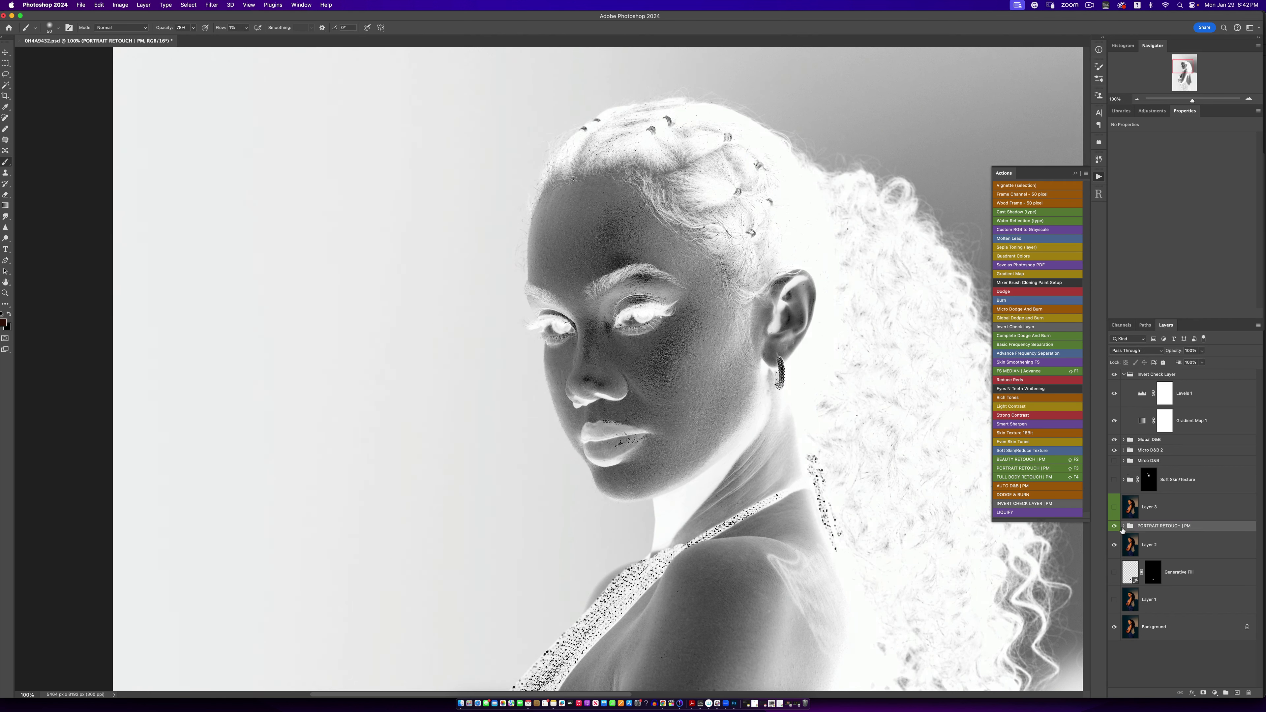
click(1114, 526)
click(1115, 526)
Step: Show Layer 3, Soft Skin/Texture and Mirco D&B again, and hide the Invert Check Layer group to view the whole colour portrait
click(1117, 514)
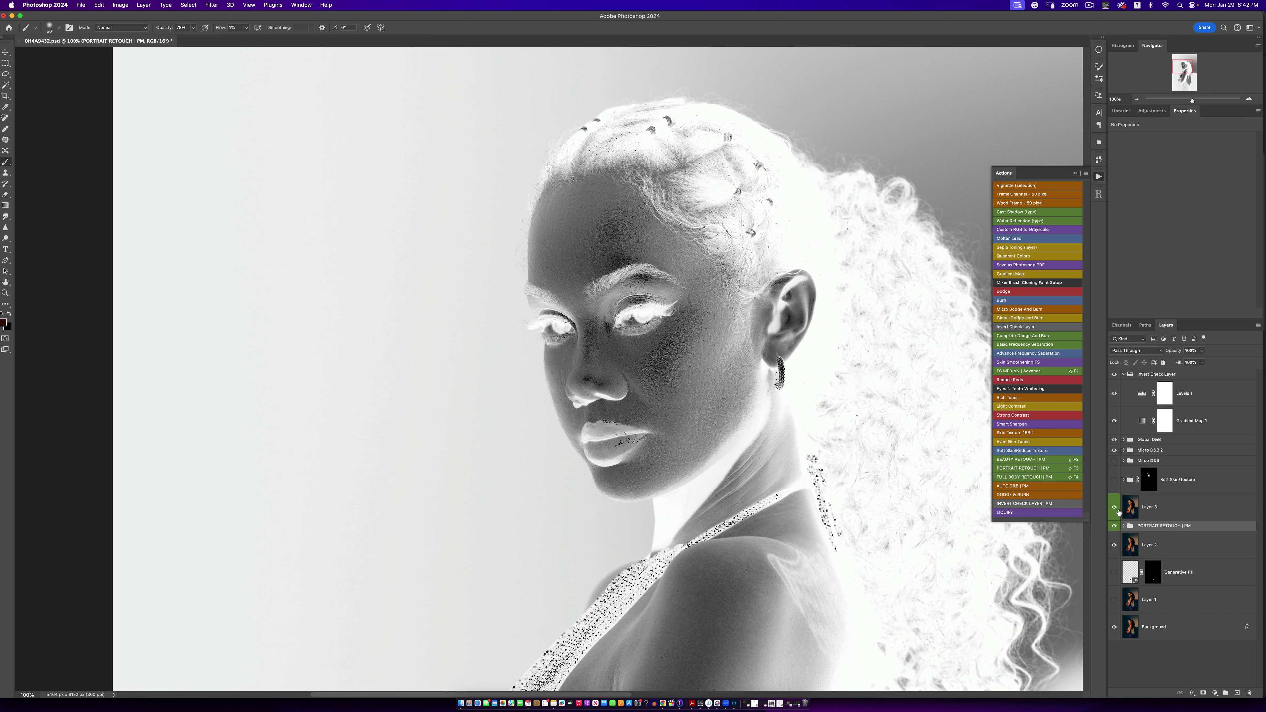
click(1115, 481)
click(1115, 480)
click(1114, 461)
click(1114, 375)
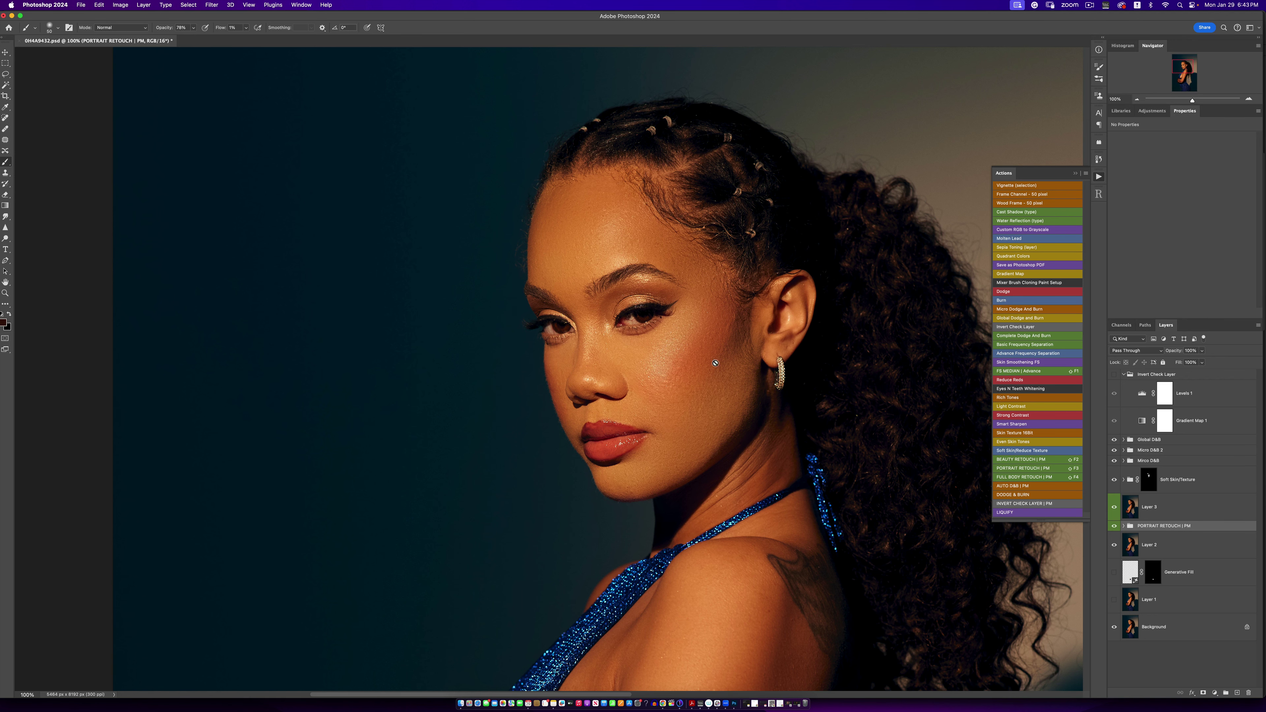
key(z)
click(684, 436)
click(683, 436)
click(683, 437)
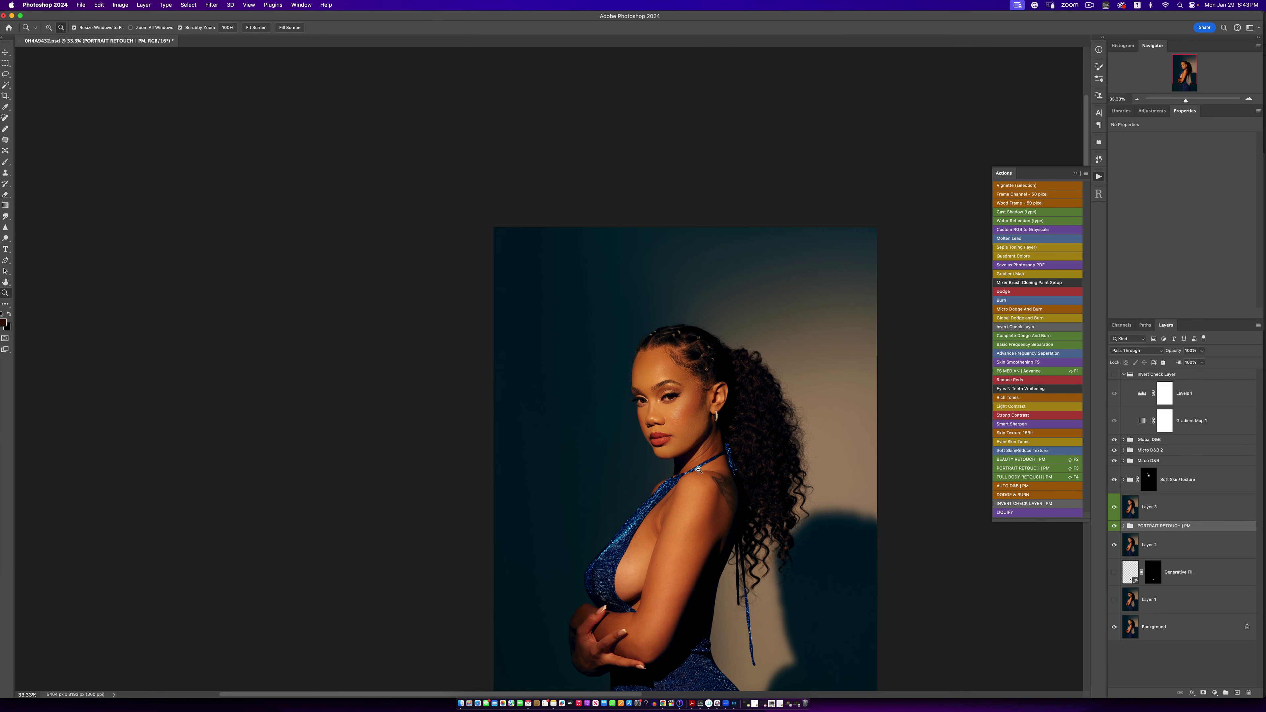
mouse_move(695, 478)
mouse_down()
mouse_move(703, 491)
mouse_move(678, 365)
mouse_up()
key(b)
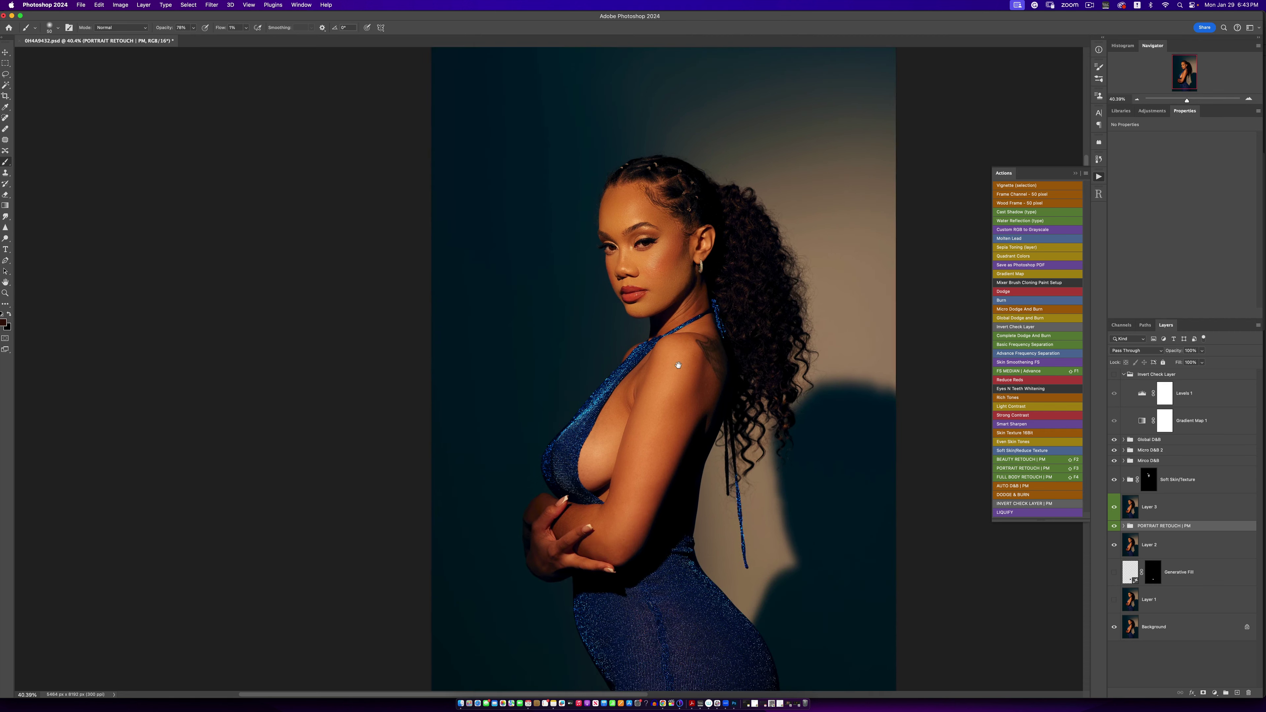
Step: Compare the colour portrait with the Mirco D&B group hidden and shown, and inspect the whole image
click(1114, 462)
click(1115, 462)
key(z)
alt+click(612, 422)
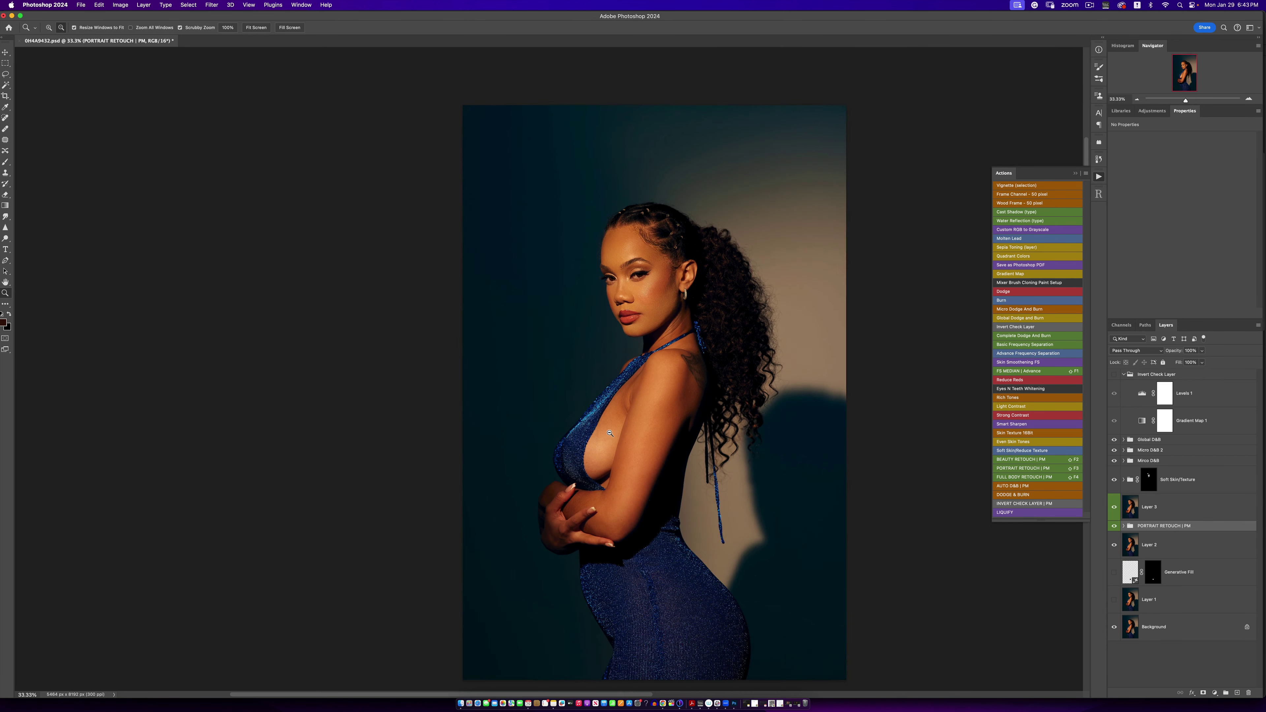
alt+click(609, 434)
click(633, 457)
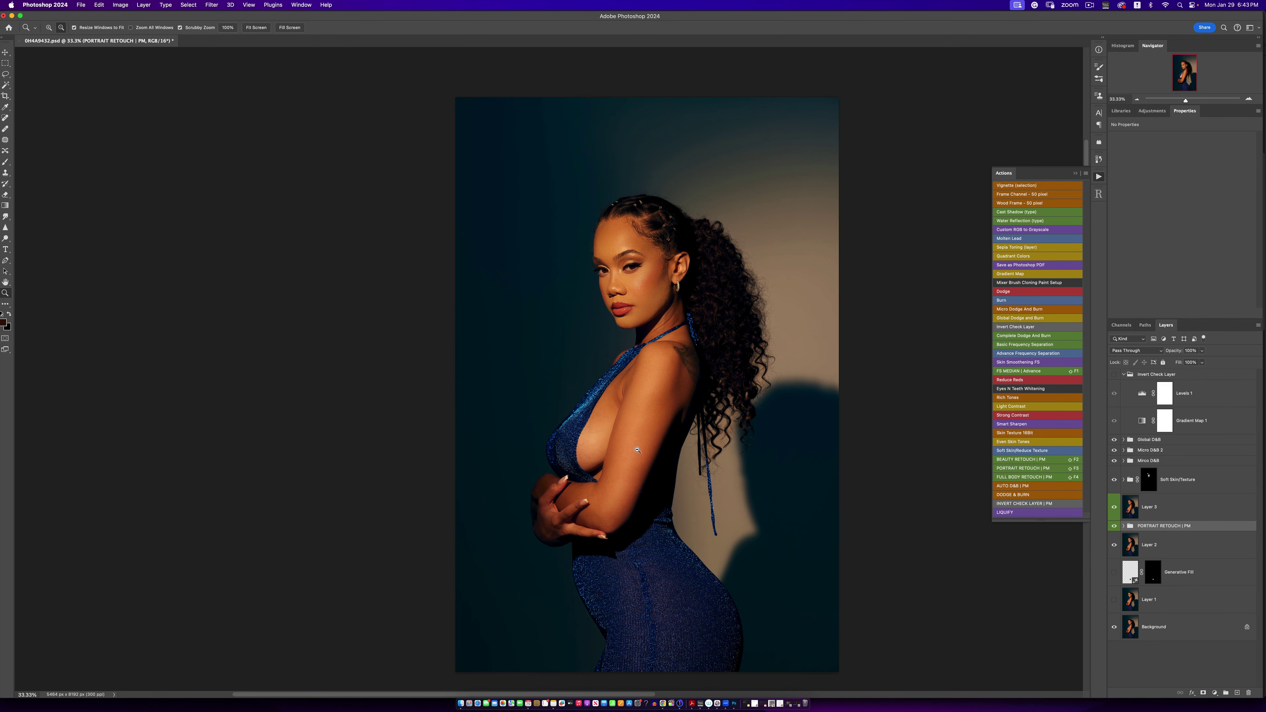
key(b)
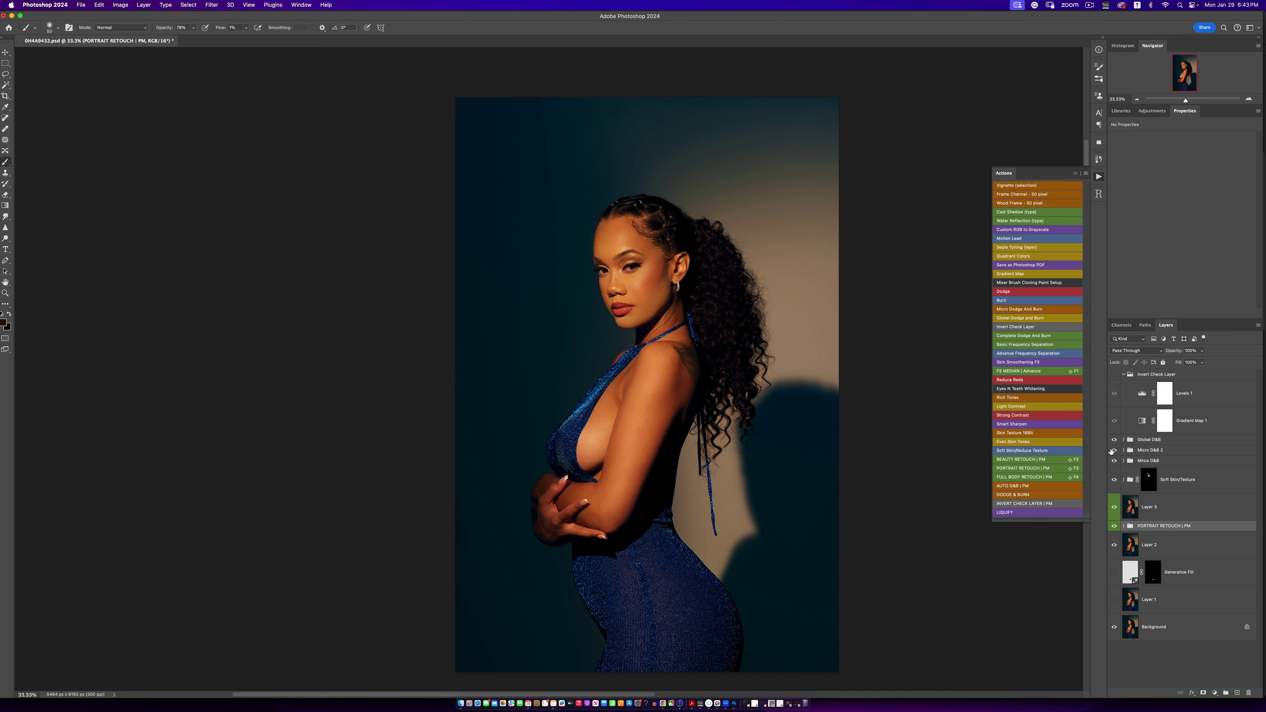
Step: Delete the Micro D&B 2 group and run the Eyes N Teeth Whitening action above Mirco D&B, expanding the resulting group
click(1145, 451)
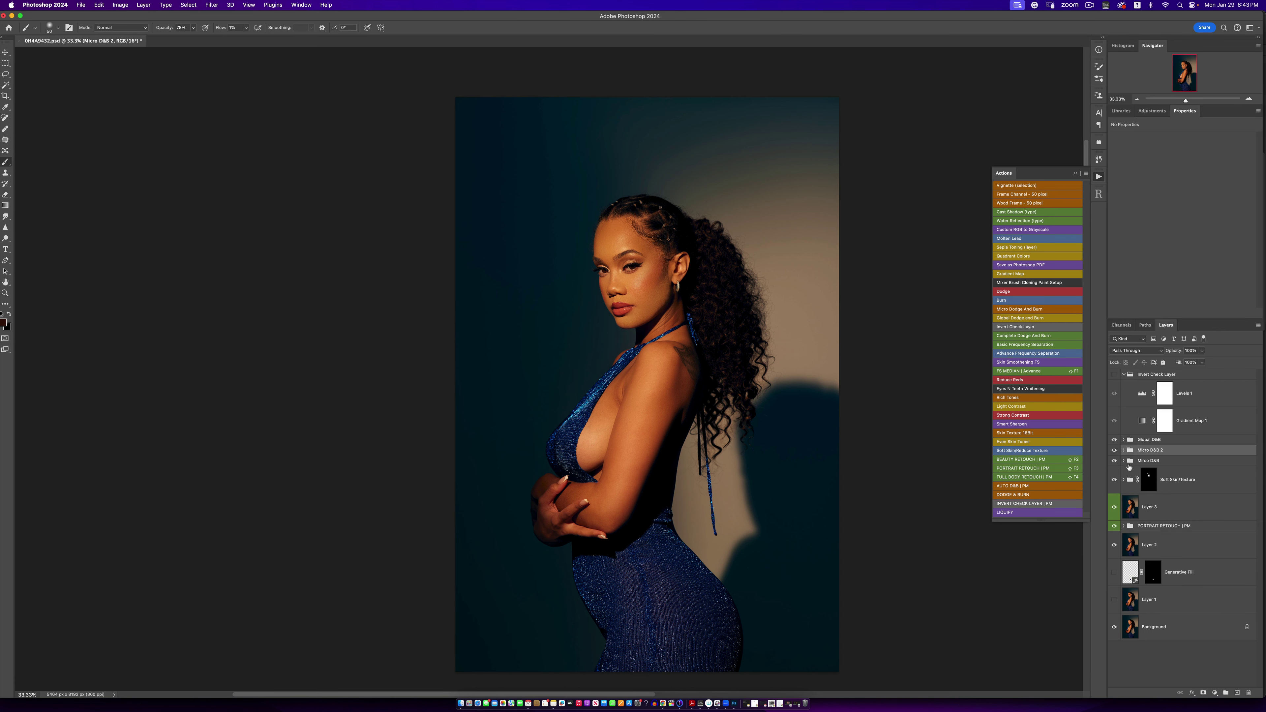
key(Delete)
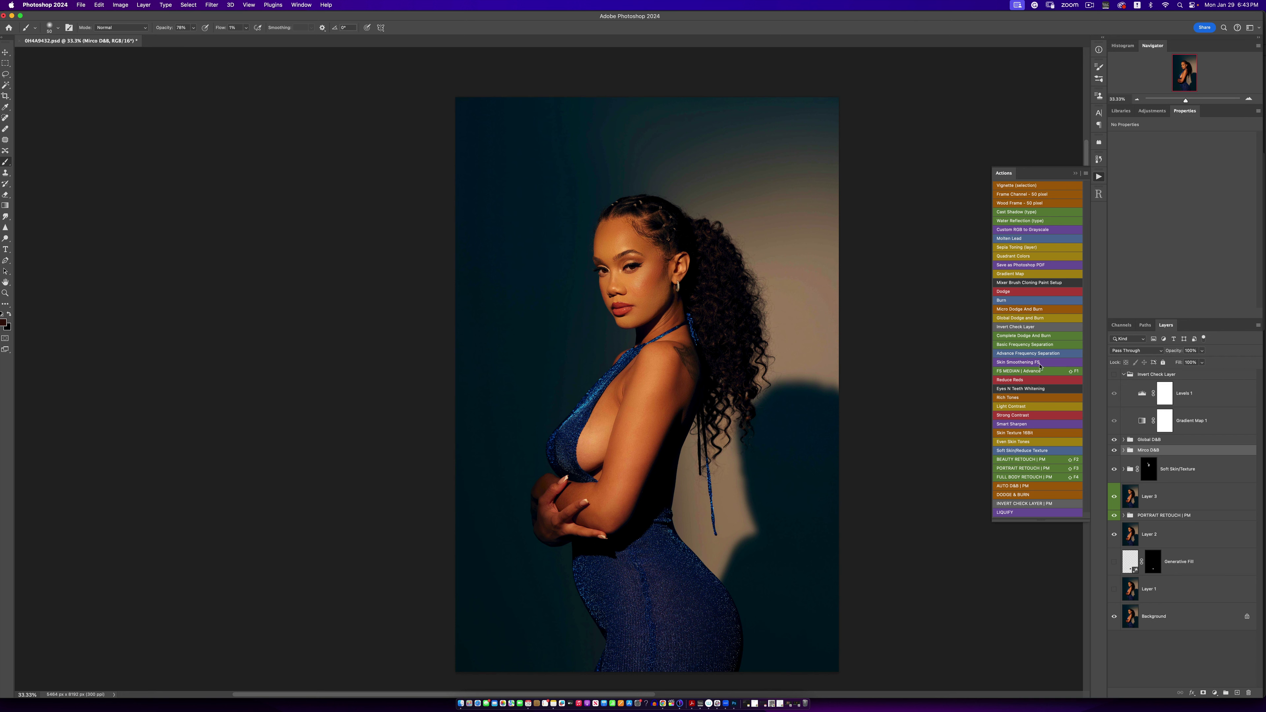
click(1024, 389)
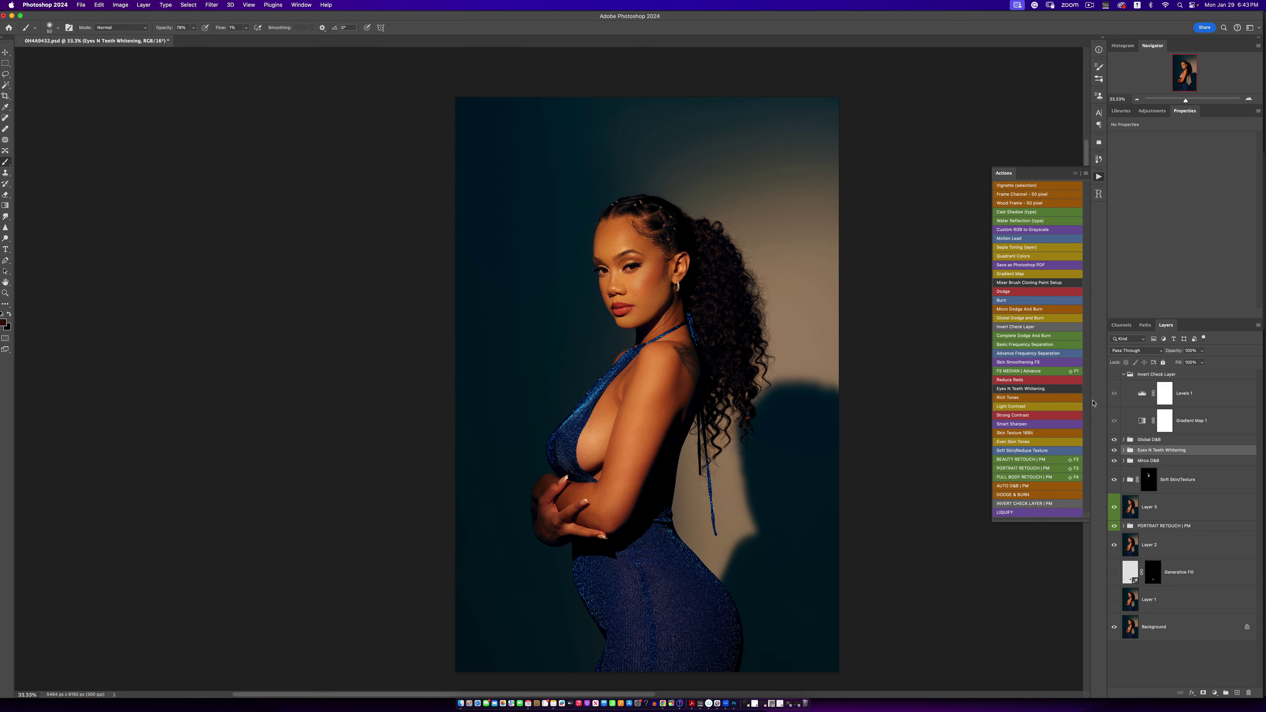
click(1125, 450)
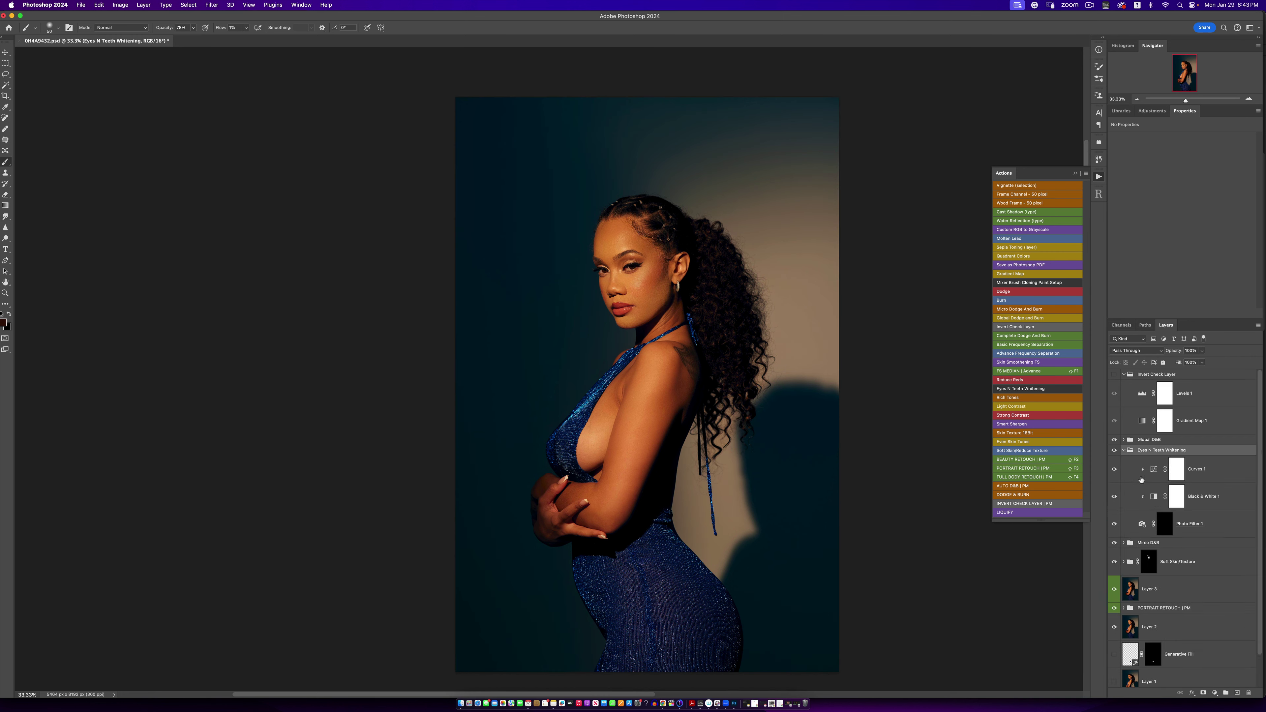
Step: Select the Photo Filter 1 layer mask and start brushing over the white of the eye nearer the ear, reducing the brush size
click(1161, 522)
key(z)
click(628, 264)
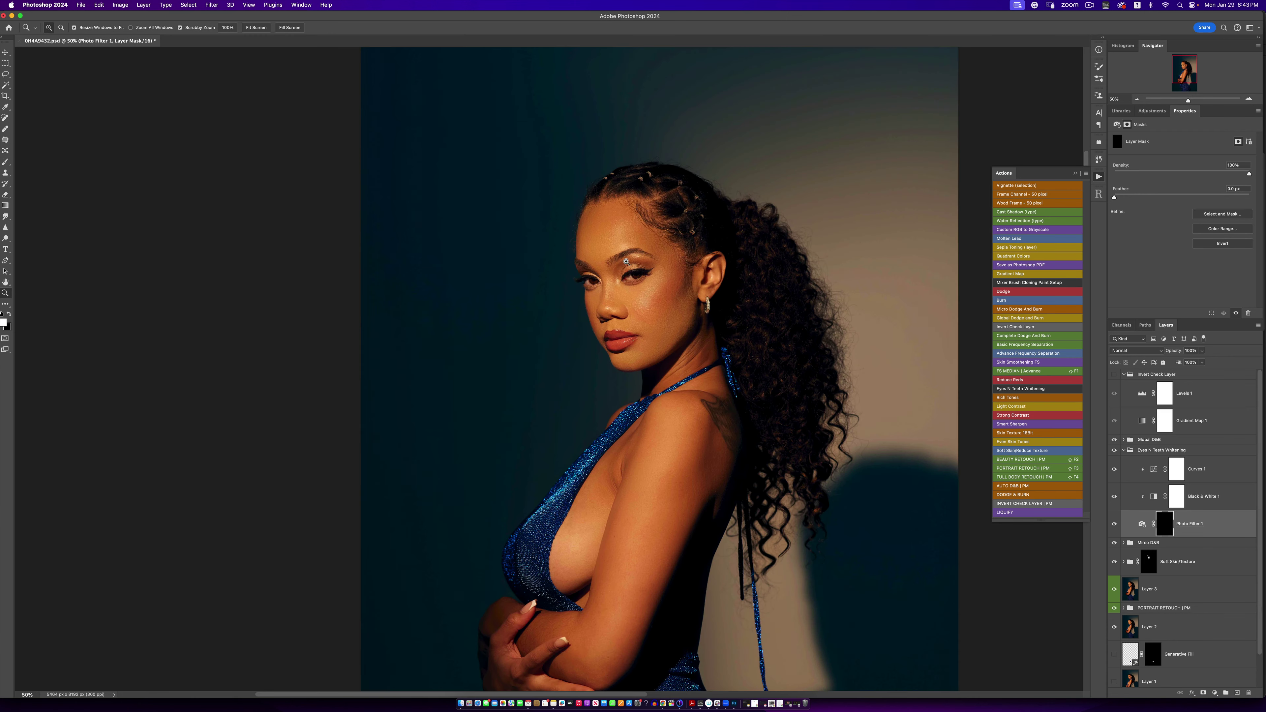
click(635, 279)
click(634, 277)
click(634, 277)
click(634, 278)
click(634, 277)
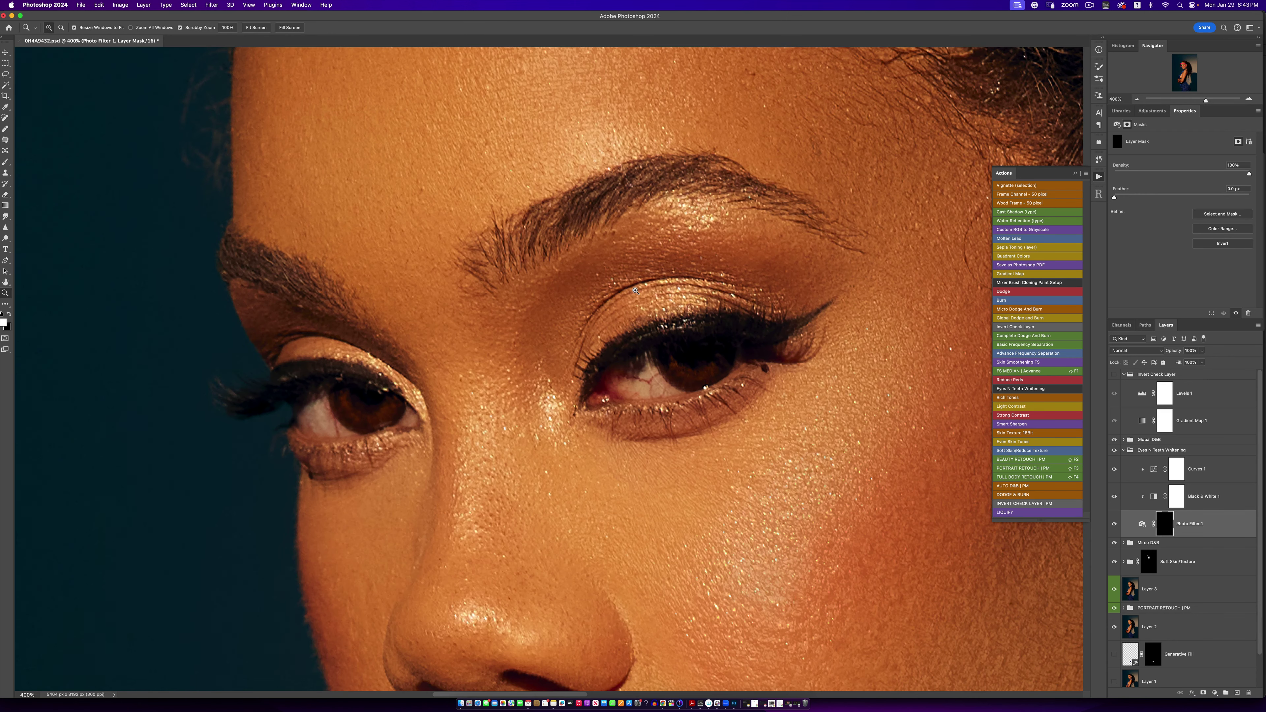
alt+click(644, 303)
key(b)
mouse_move(649, 348)
mouse_down()
mouse_move(660, 345)
mouse_move(620, 357)
mouse_up()
key(bracketleft)
key(bracketleft)
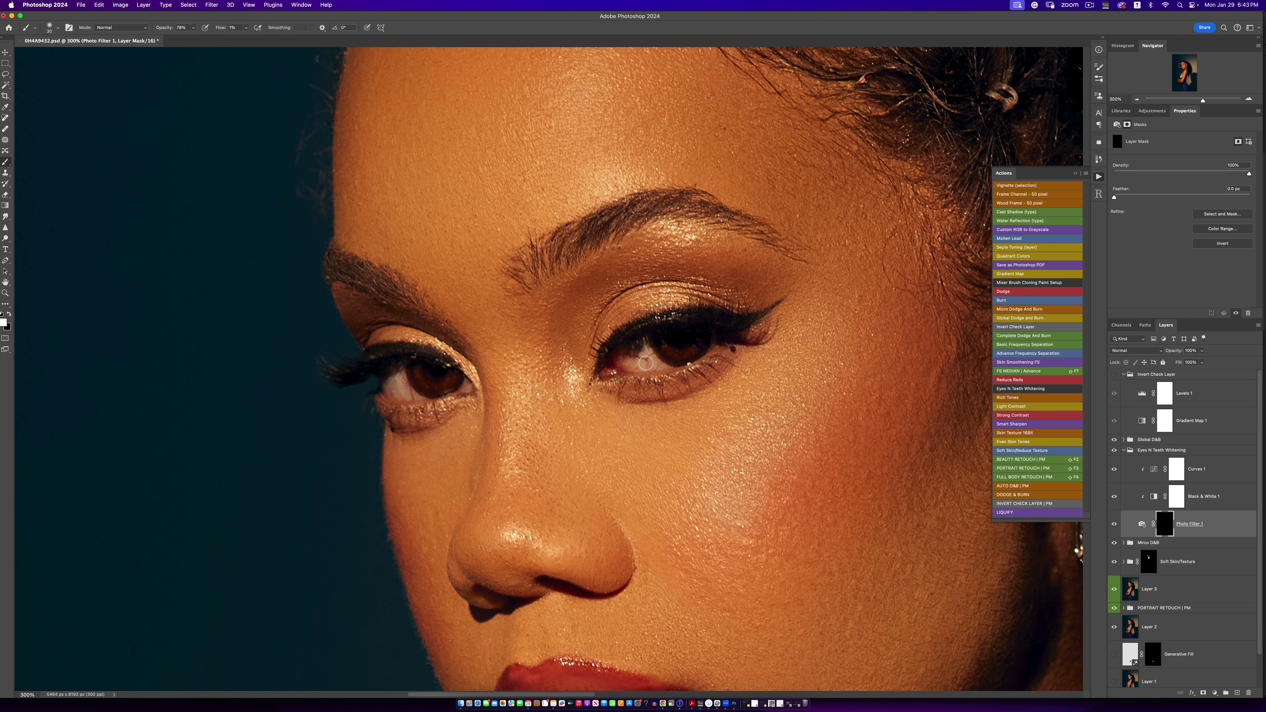
Step: Set the brush opacity and flow to 100% and paint the white of the eye nearer the ear on the Photo Filter 1 mask
click(245, 27)
click(194, 27)
drag(215, 39, 451, 47)
click(566, 91)
mouse_move(646, 360)
mouse_down()
mouse_move(625, 365)
mouse_move(654, 365)
mouse_up()
key(bracketleft)
key(bracketleft)
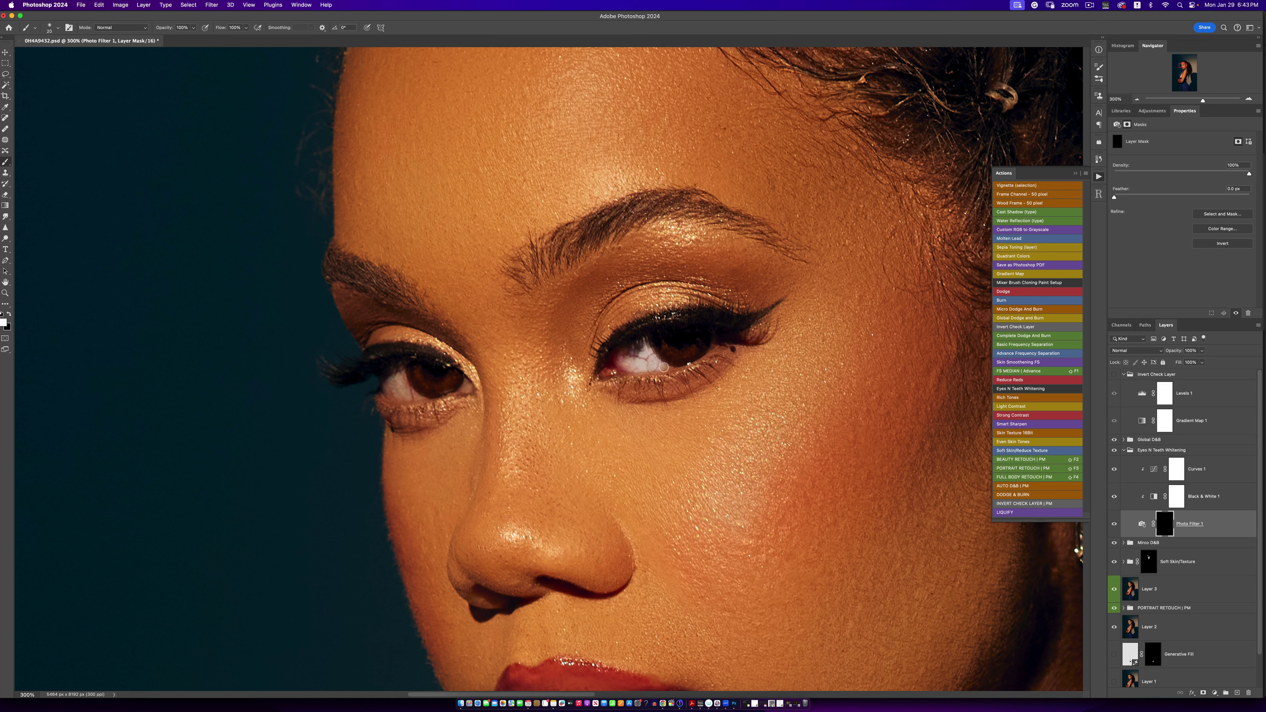
Step: Whiten the far eye by painting over its white on the Photo Filter 1 mask, adjusting the brush size to fit
key(bracketright)
key(bracketright)
key(bracketright)
mouse_move(393, 374)
mouse_down()
mouse_move(399, 392)
mouse_move(465, 388)
mouse_move(391, 390)
mouse_up()
key(bracketleft)
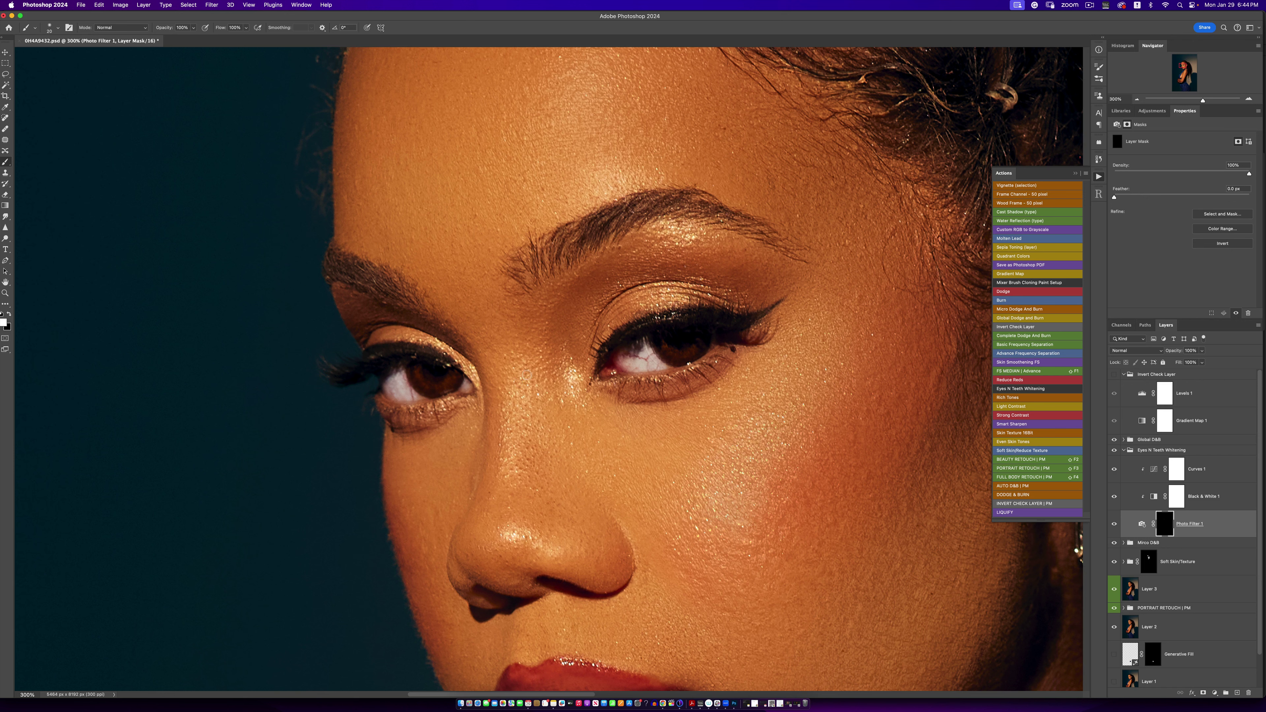
Step: Reduce the opacity of the Curves 1 layer in the Eyes N Teeth Whitening group to 83%
key(z)
alt+click(672, 458)
alt+click(671, 458)
alt+click(672, 458)
alt+click(672, 458)
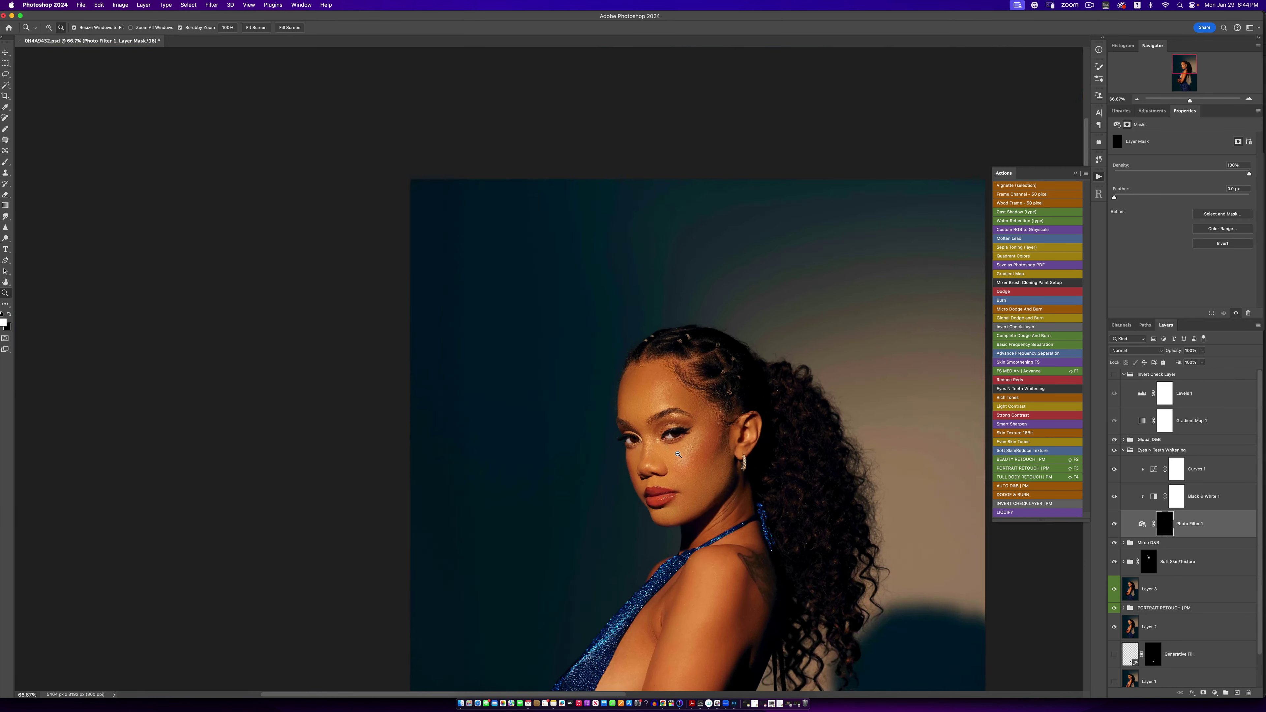
alt+click(672, 458)
alt+click(672, 458)
click(691, 503)
key(b)
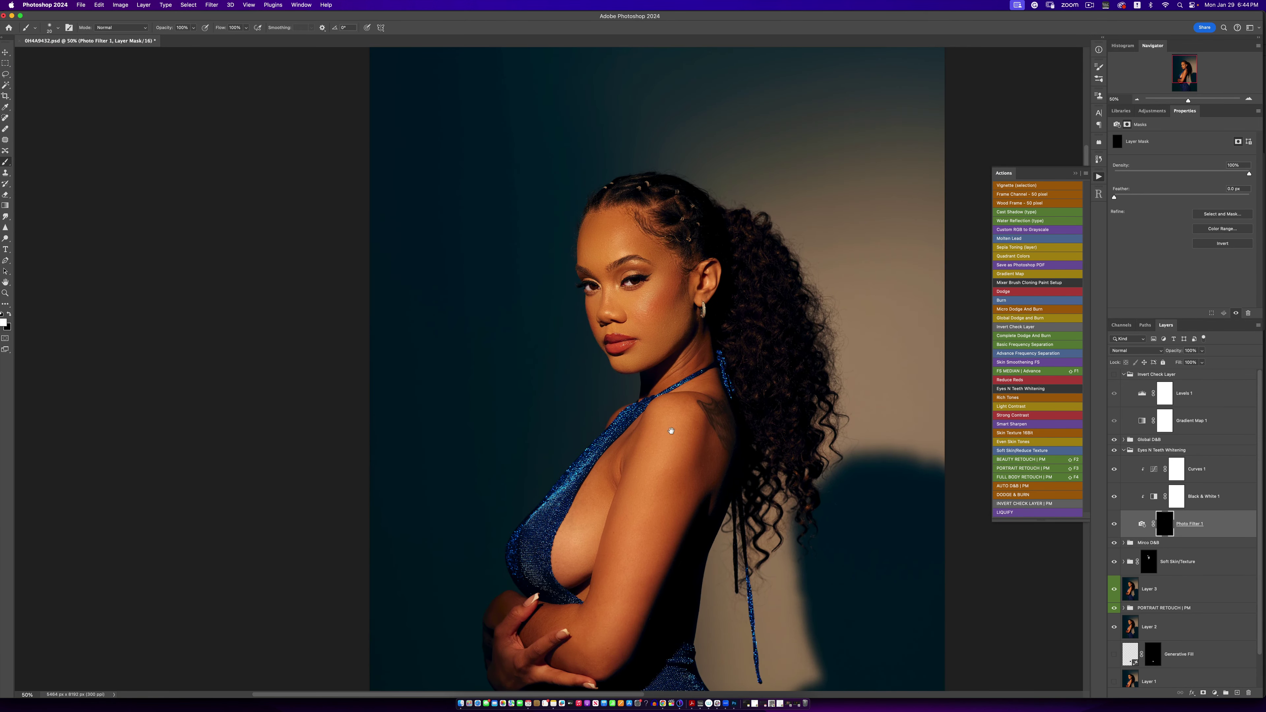
click(1213, 482)
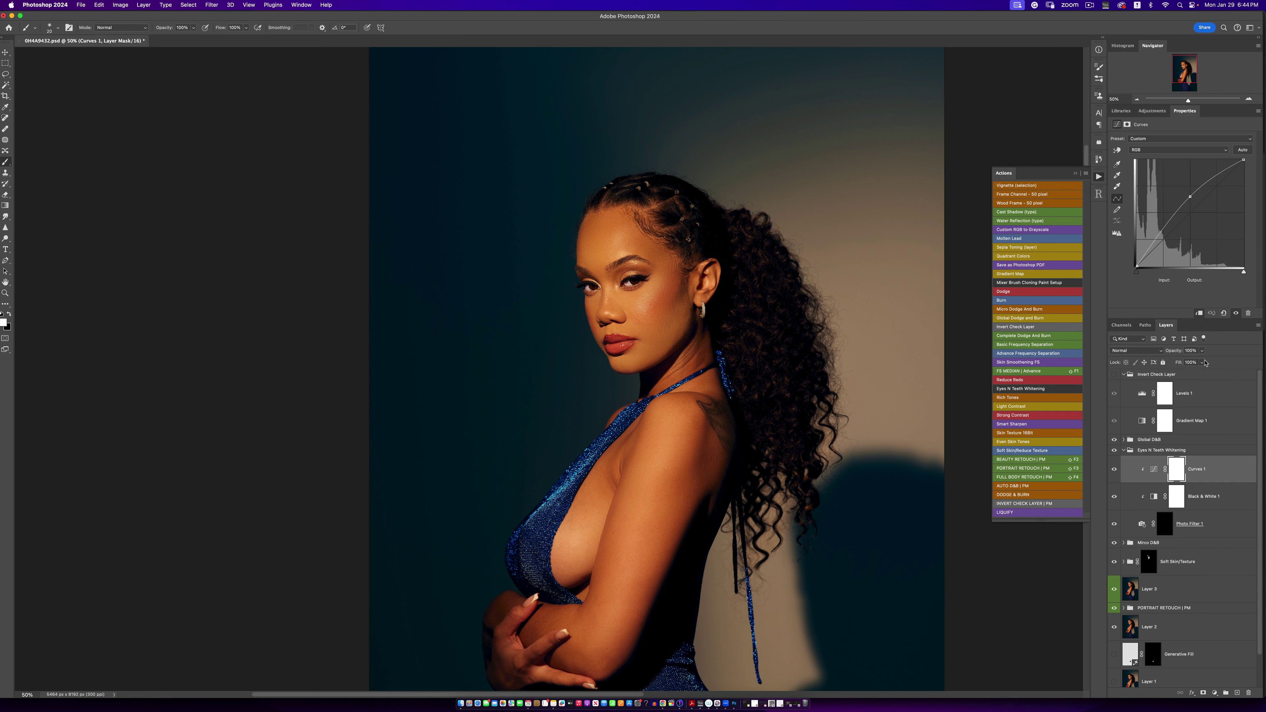
drag(1202, 350, 1187, 363)
Step: Check the whitened eyes in the full portrait and collapse the Eyes N Teeth Whitening group
click(1107, 452)
alt+click(706, 447)
alt+click(706, 447)
alt+click(706, 447)
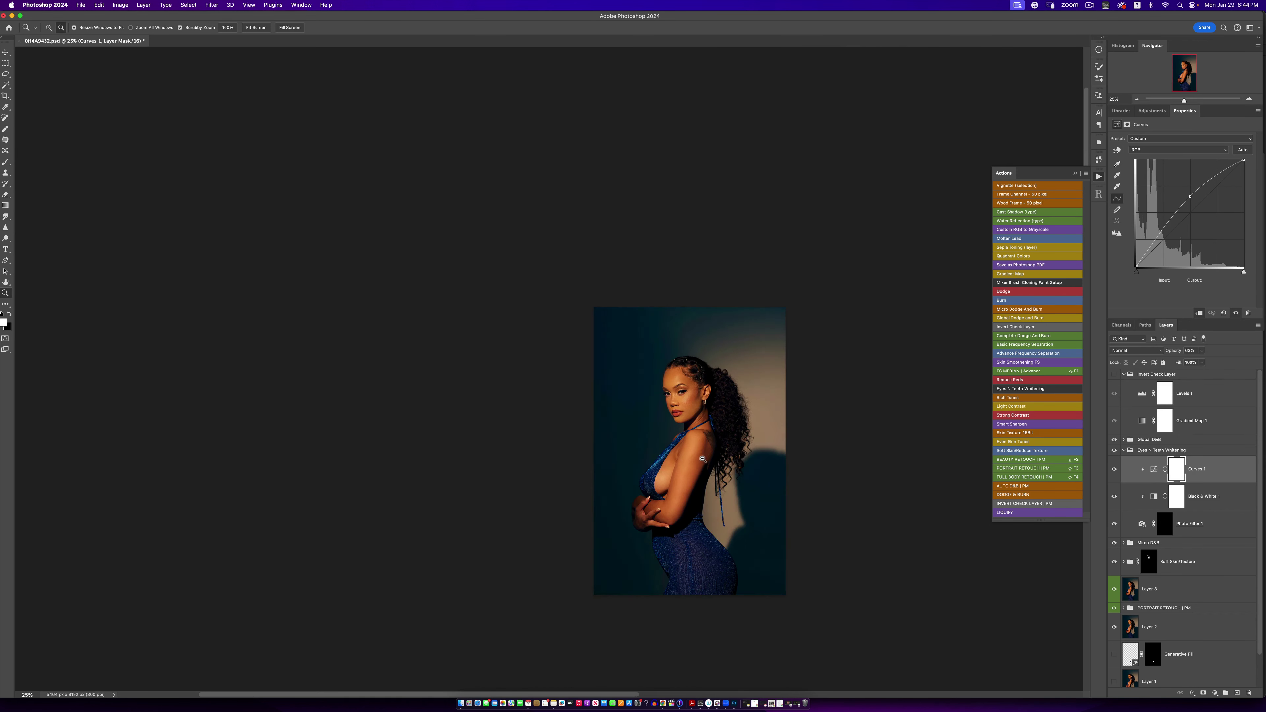
super+click(705, 489)
super+click(705, 489)
key(b)
drag(707, 489, 695, 448)
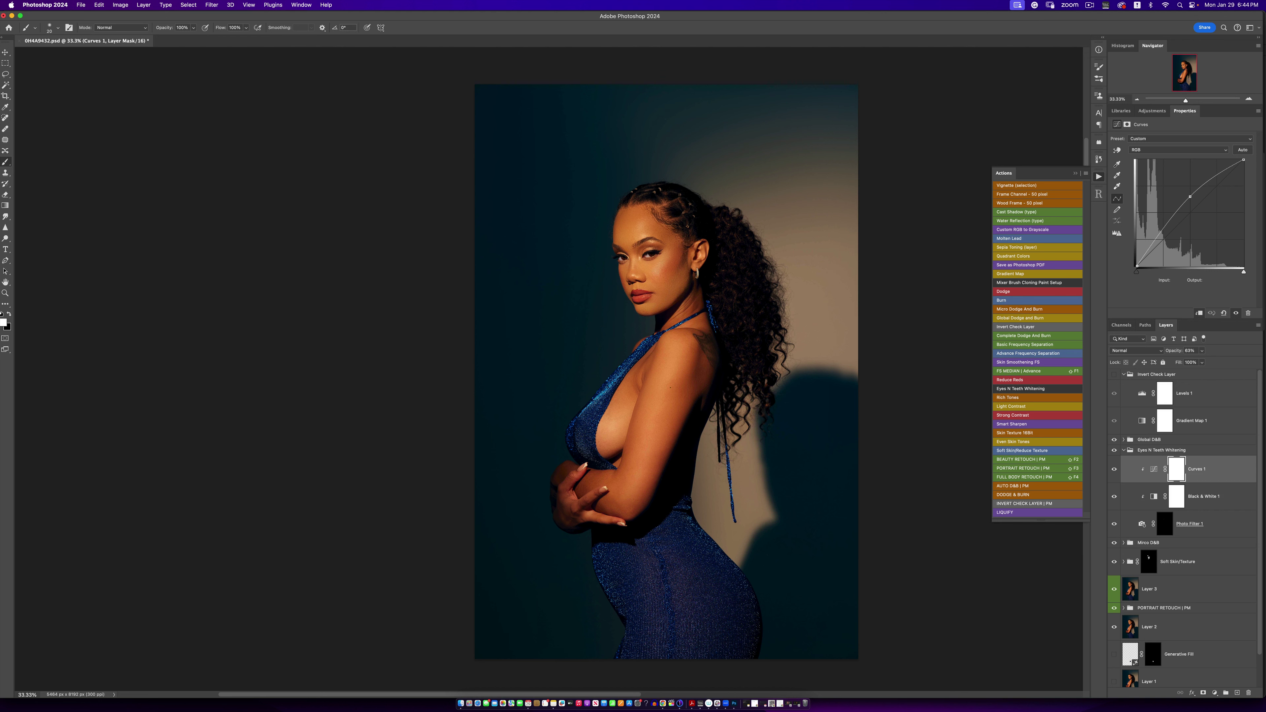
click(1123, 451)
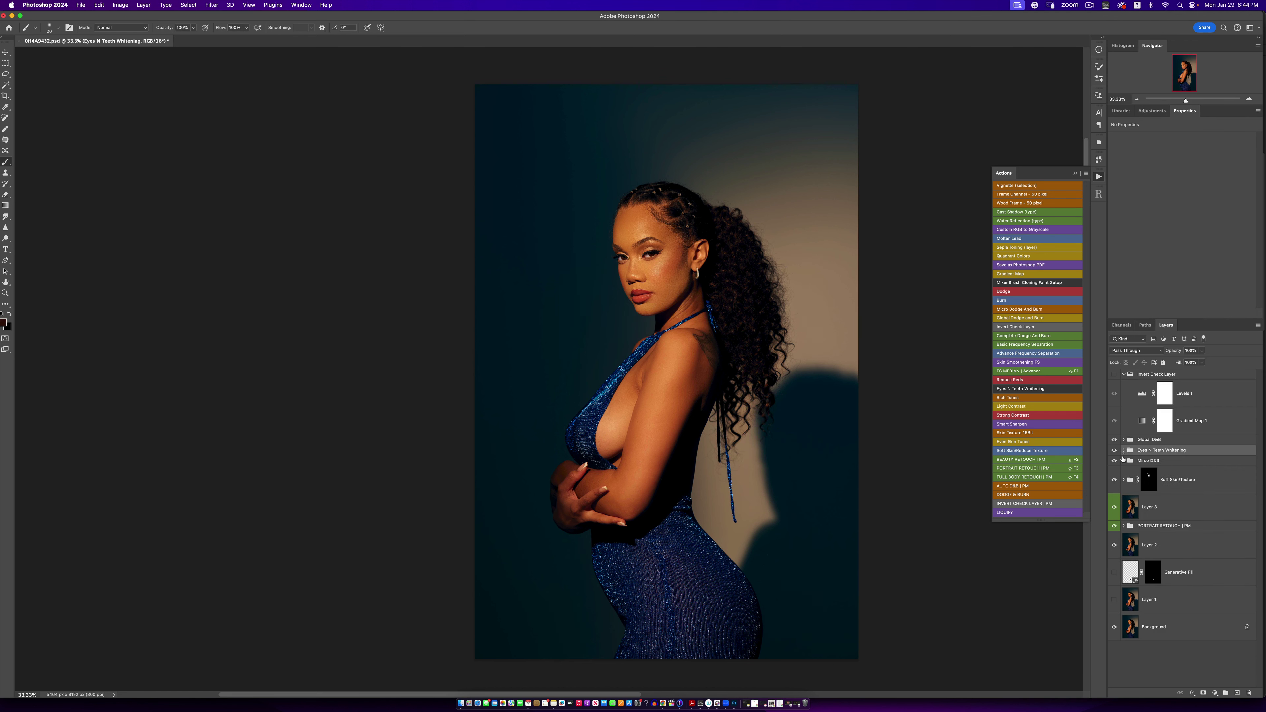
Step: Add a Selective Color adjustment layer above the Eyes N Teeth Whitening group and float its properties beside the face
click(1215, 692)
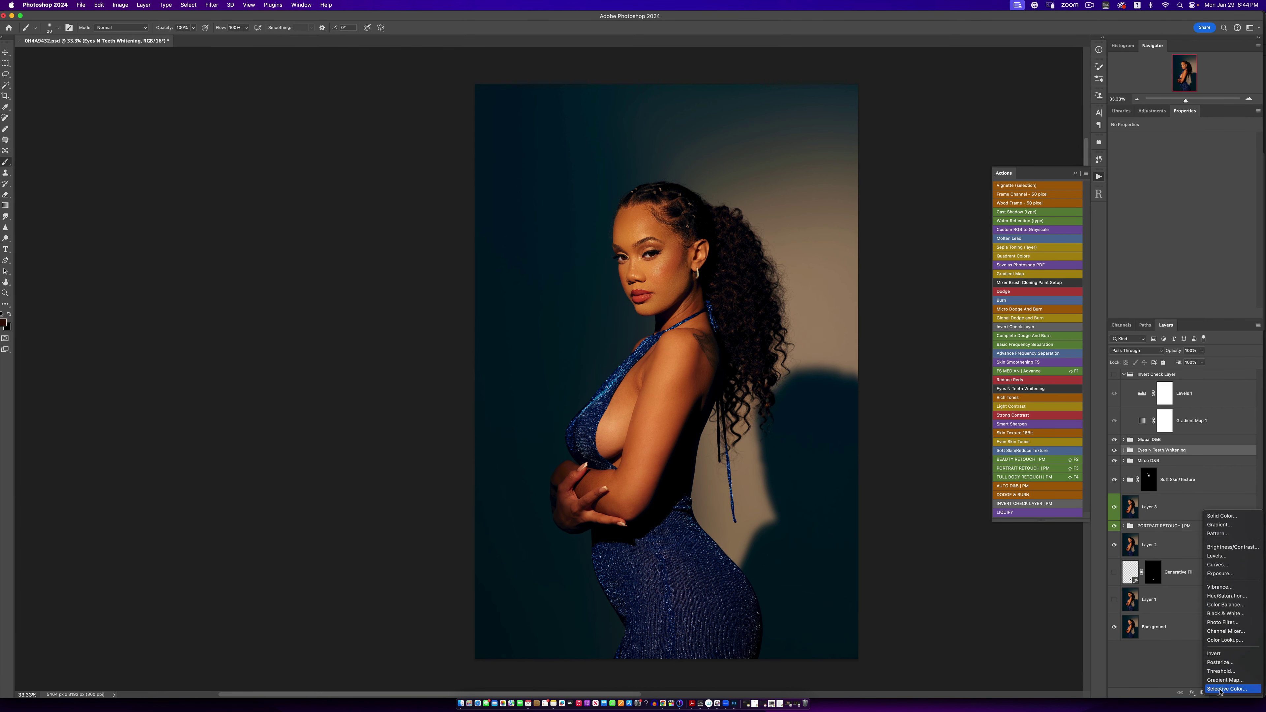
click(1220, 691)
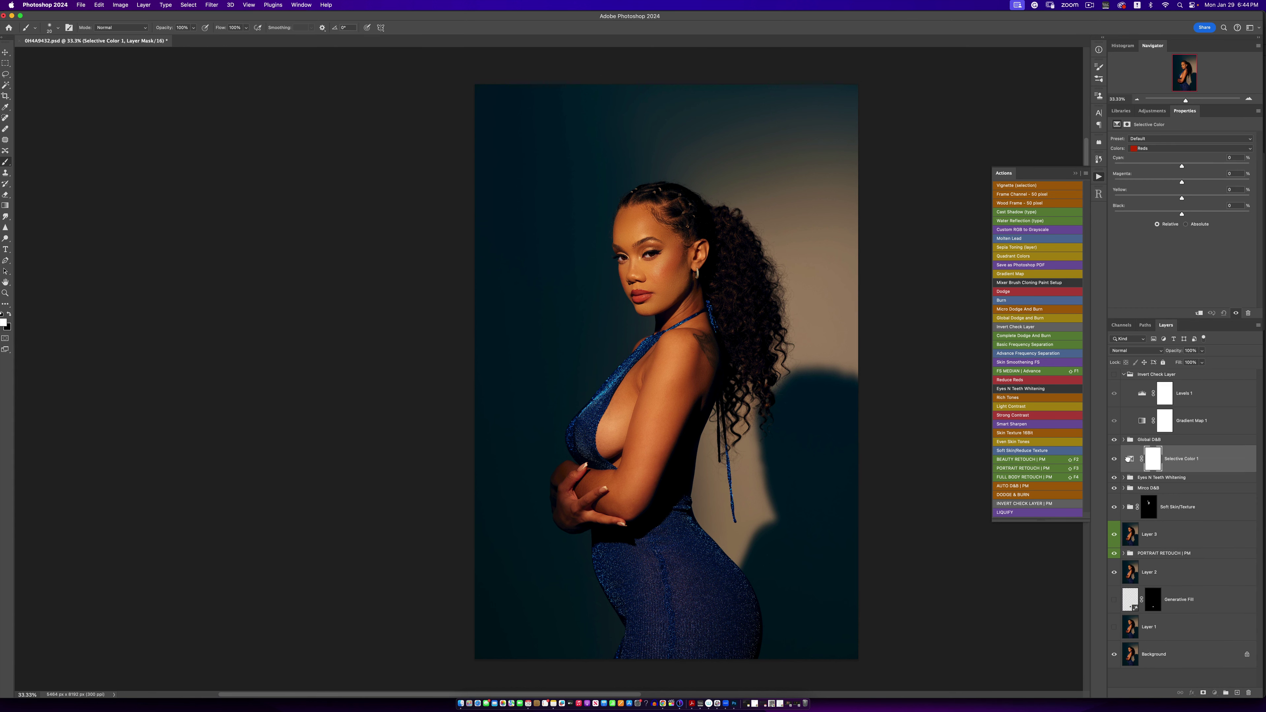
drag(1186, 114, 386, 241)
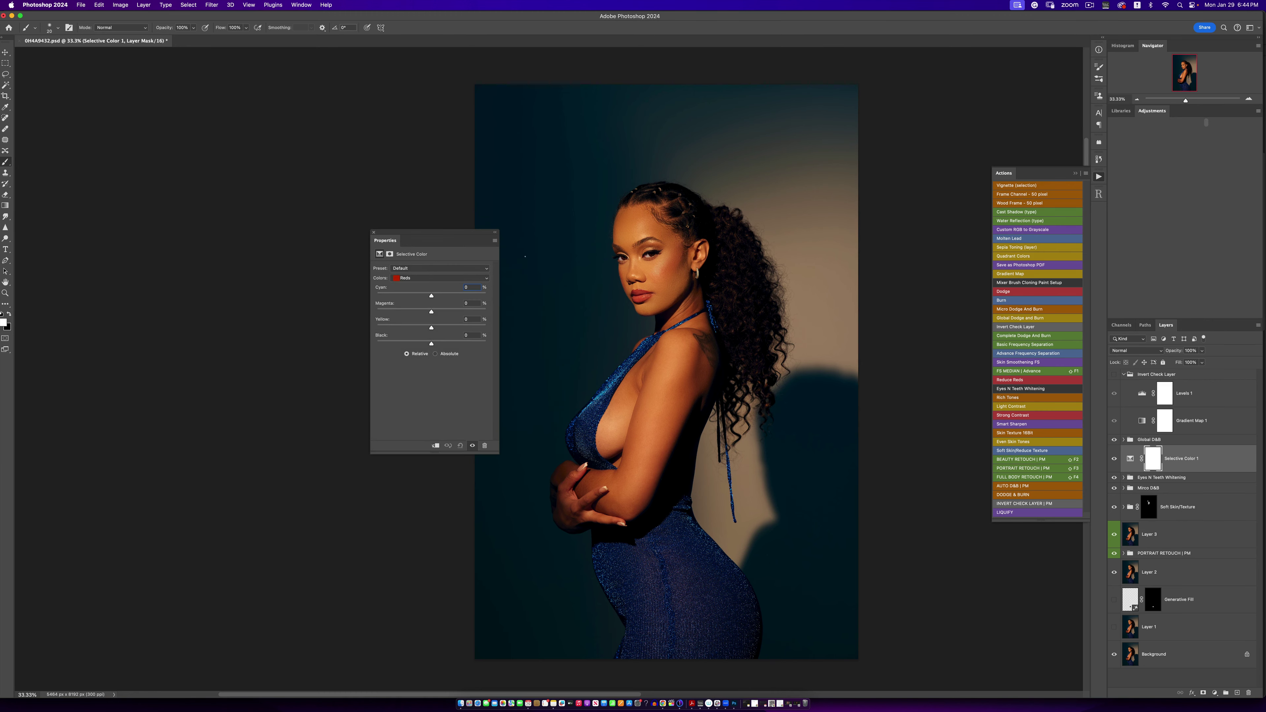
key(z)
click(640, 239)
click(636, 250)
click(630, 259)
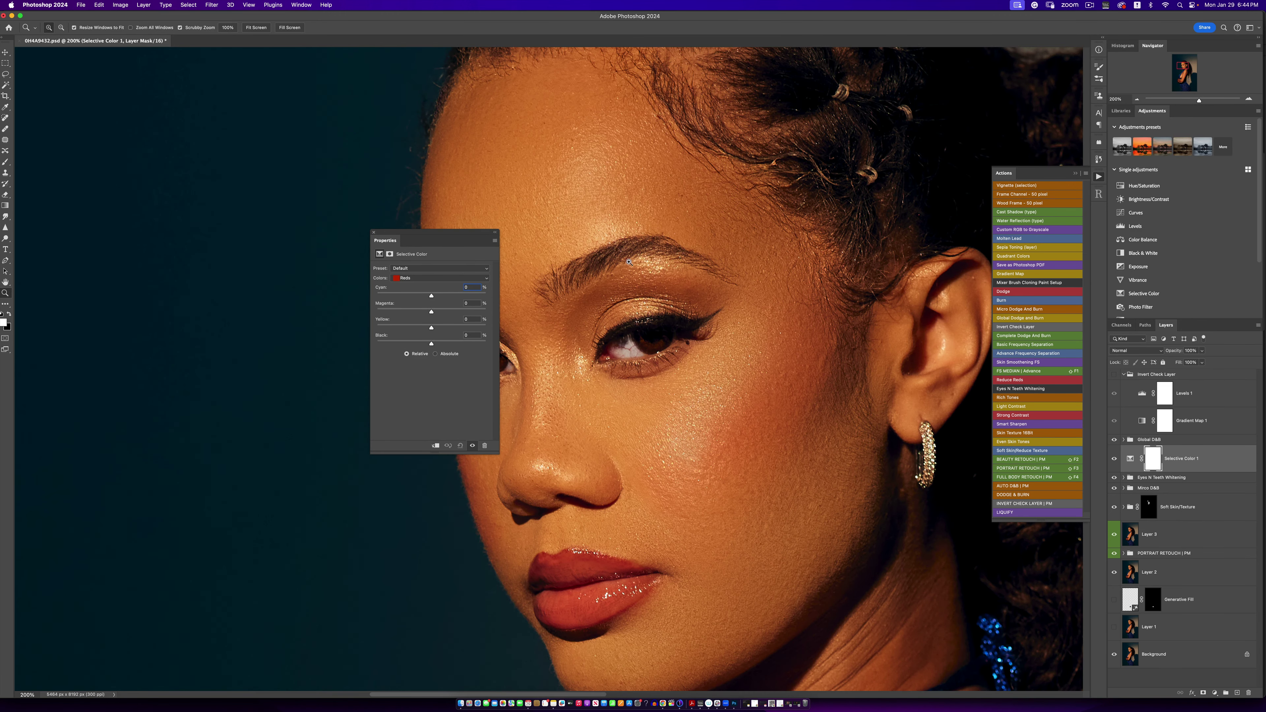
alt+click(629, 262)
alt+click(630, 262)
key(b)
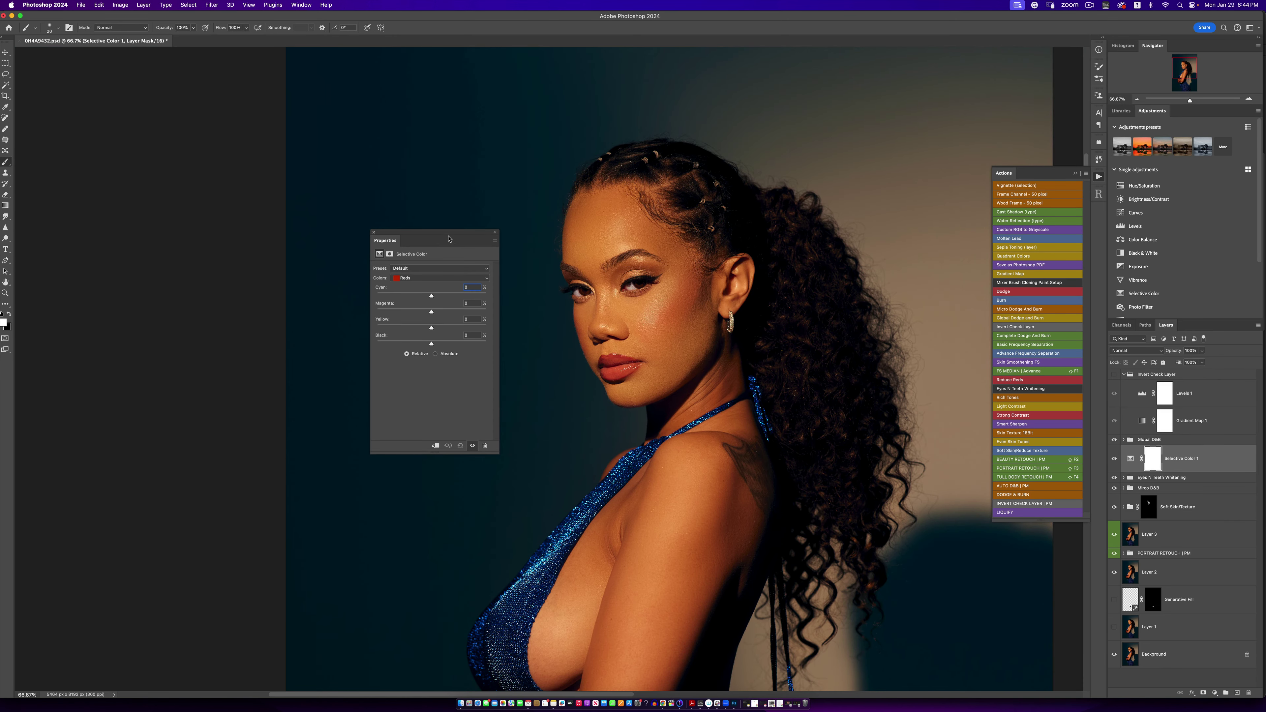
drag(449, 237, 436, 236)
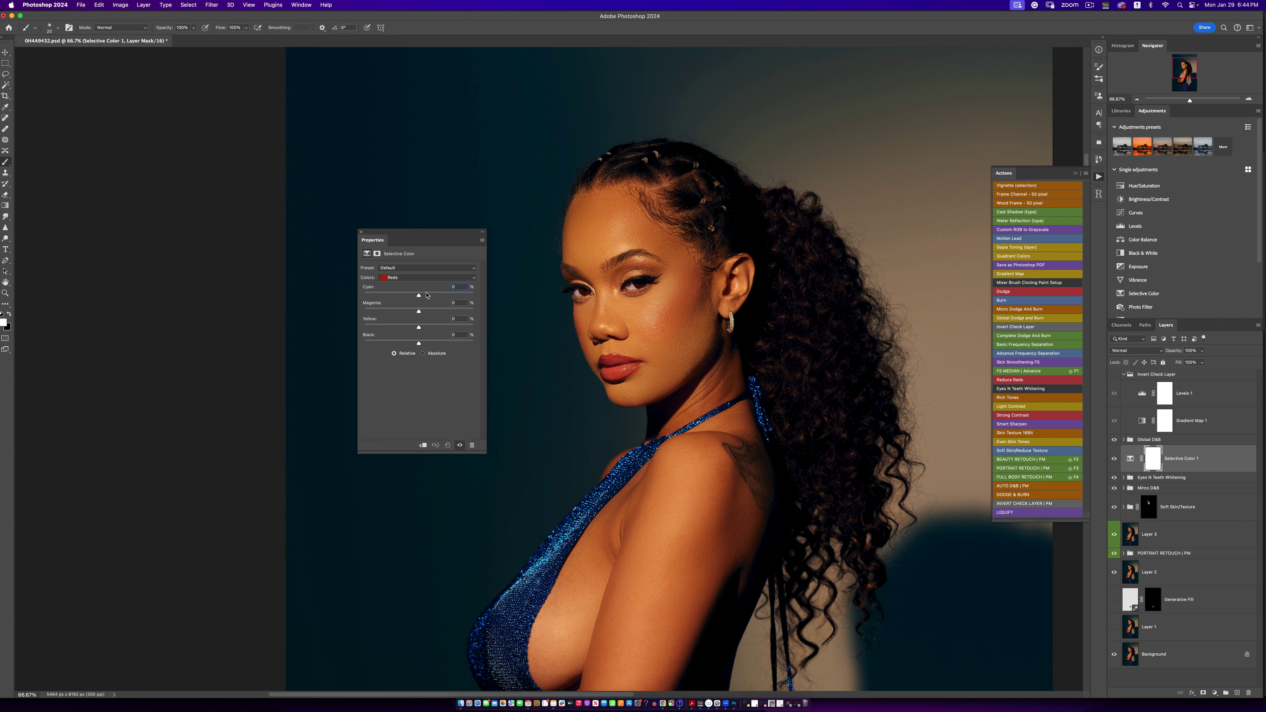
Step: Set the Selective Color Reds to cyan -13 and magenta +1, invert the mask and paint the adjustment back over the face
drag(427, 294, 412, 293)
key(super+i)
key(bracketright)
key(bracketright)
key(bracketright)
key(bracketright)
key(bracketright)
key(bracketright)
key(bracketright)
key(bracketright)
Step: Compare the full portrait with the Selective Color 1 layer hidden and shown
key(z)
alt+click(652, 418)
alt+click(652, 419)
alt+click(652, 418)
alt+click(652, 418)
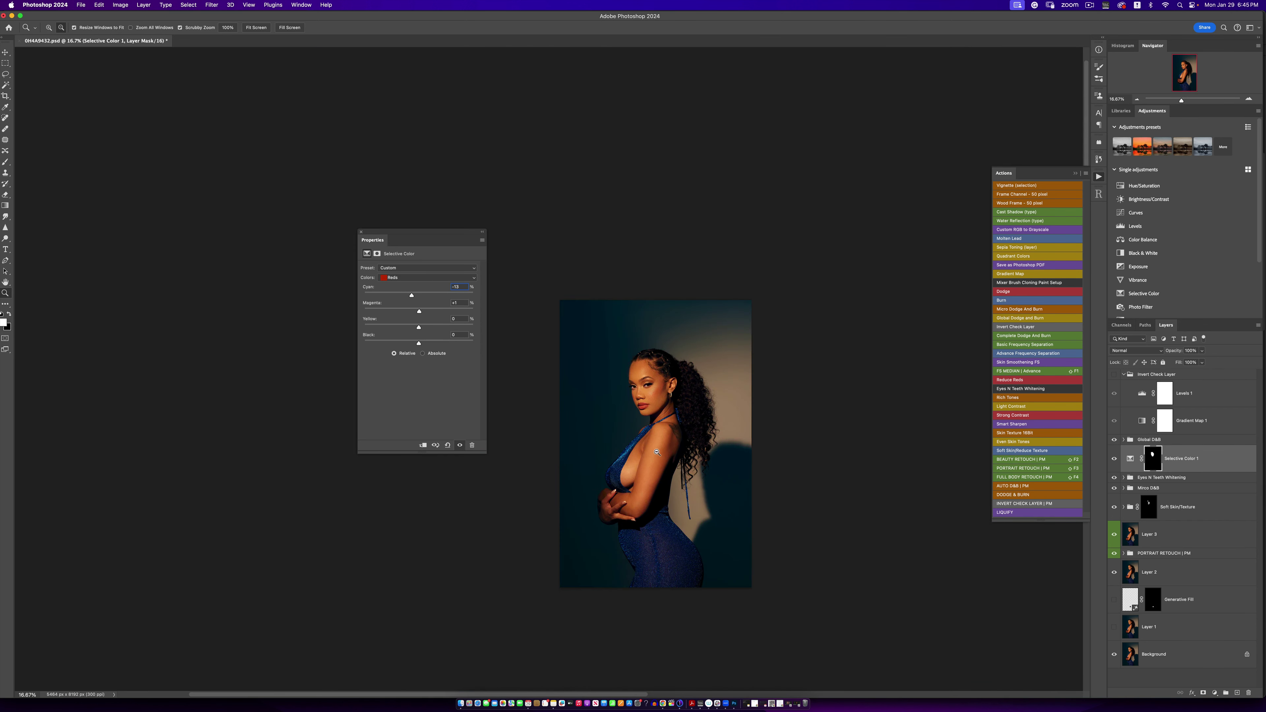
click(657, 444)
click(657, 444)
key(b)
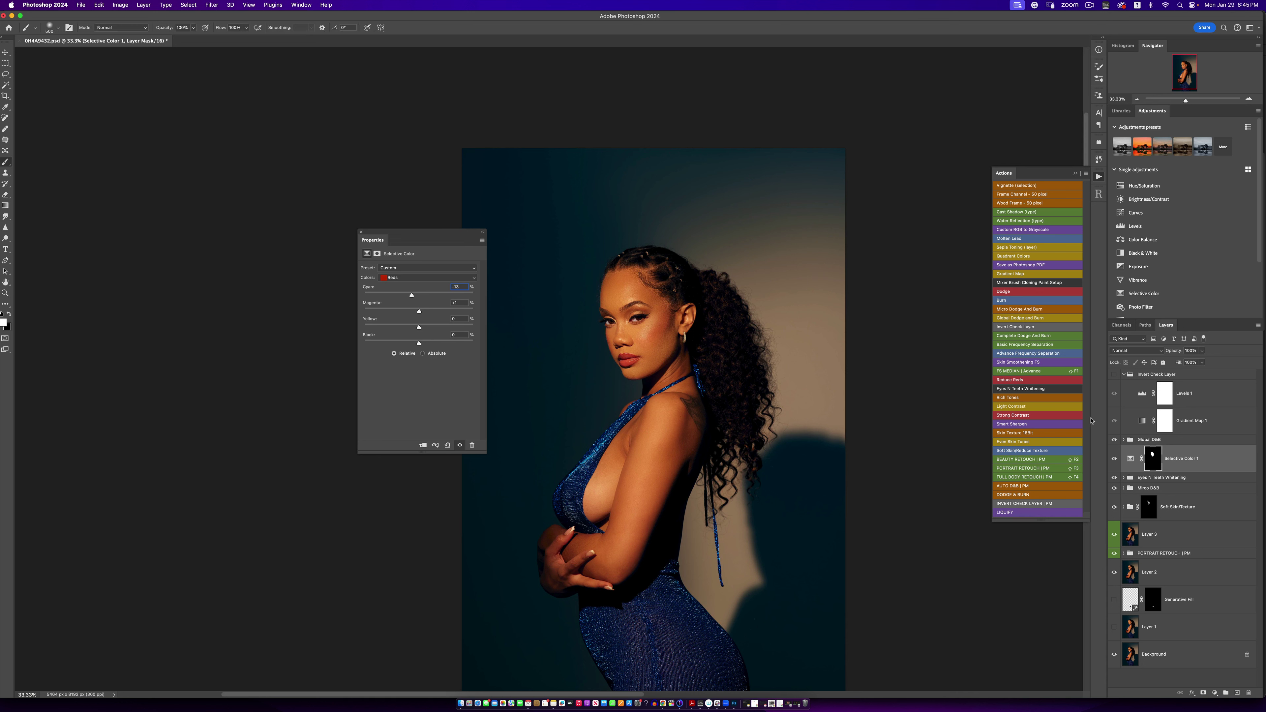
click(1114, 459)
click(1114, 459)
Step: Dock the floating Selective Color properties with the collapsed panels and bring the actions list back
key(z)
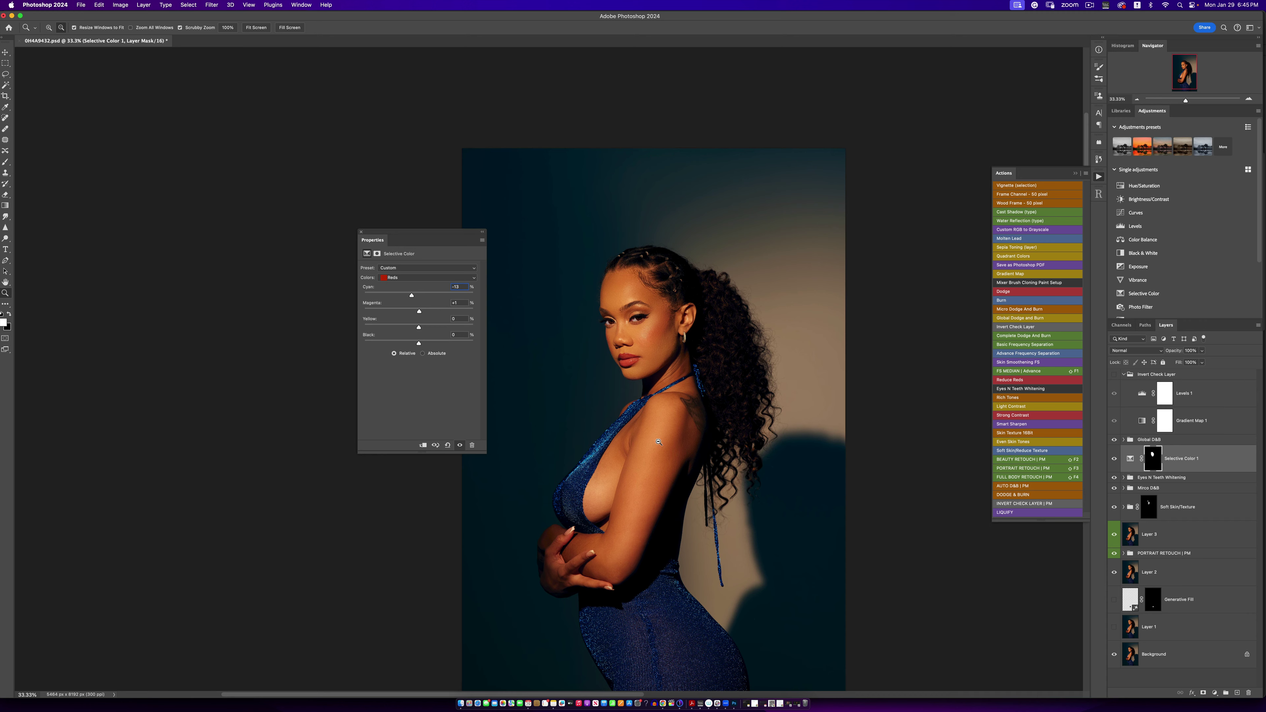
alt+click(659, 442)
alt+click(658, 441)
click(659, 442)
key(b)
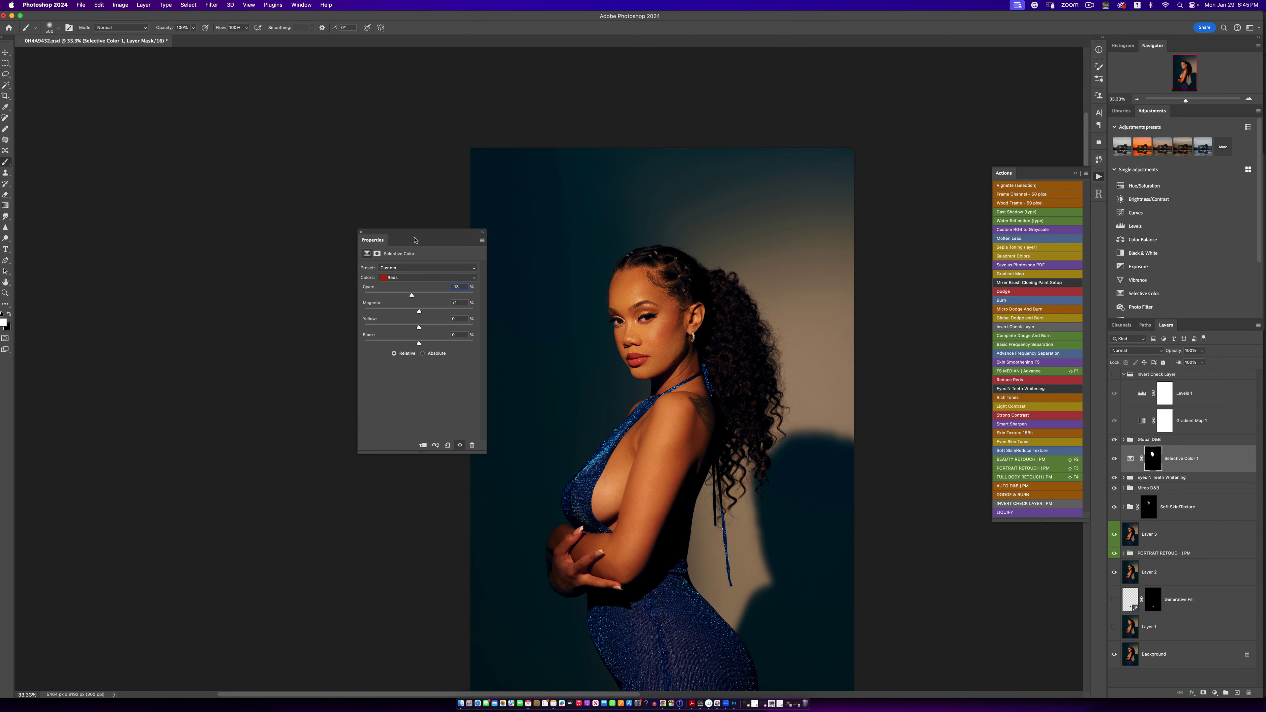
drag(418, 235, 1097, 213)
click(1099, 212)
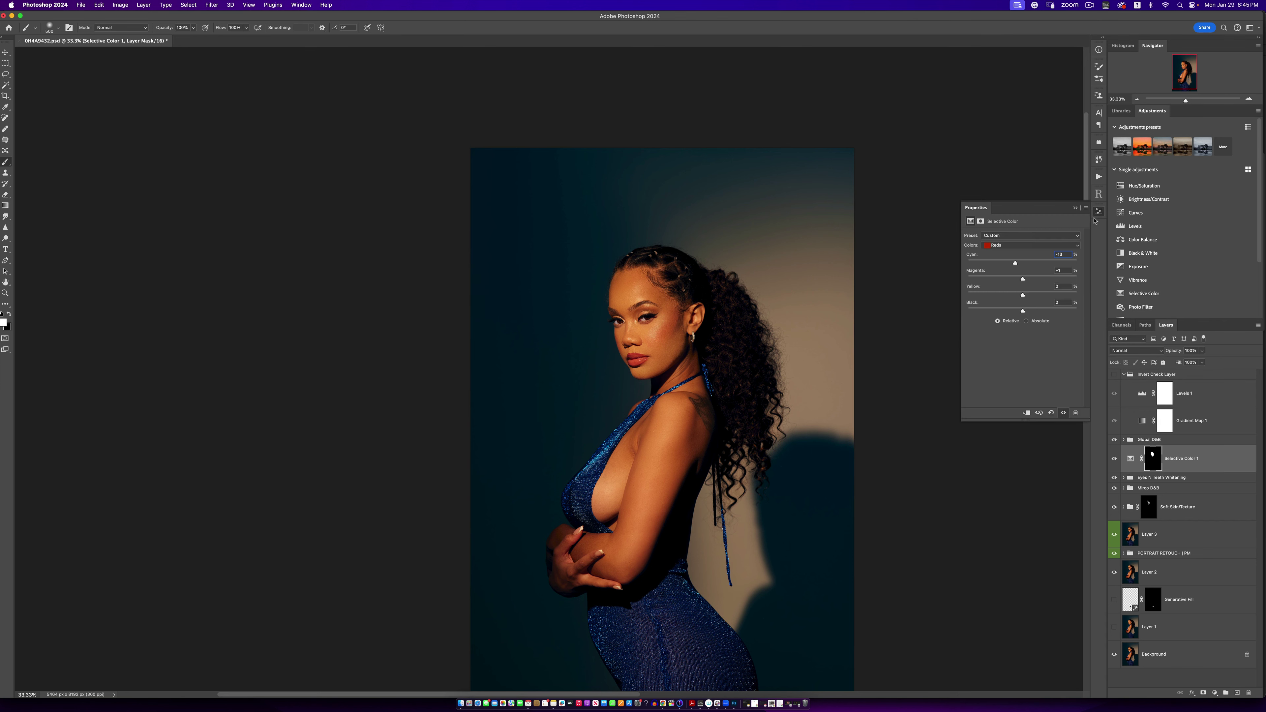
click(1098, 178)
Step: Expand the Global D&B group to reach its Burn and Dodge layers and ready the Brush tool
key(z)
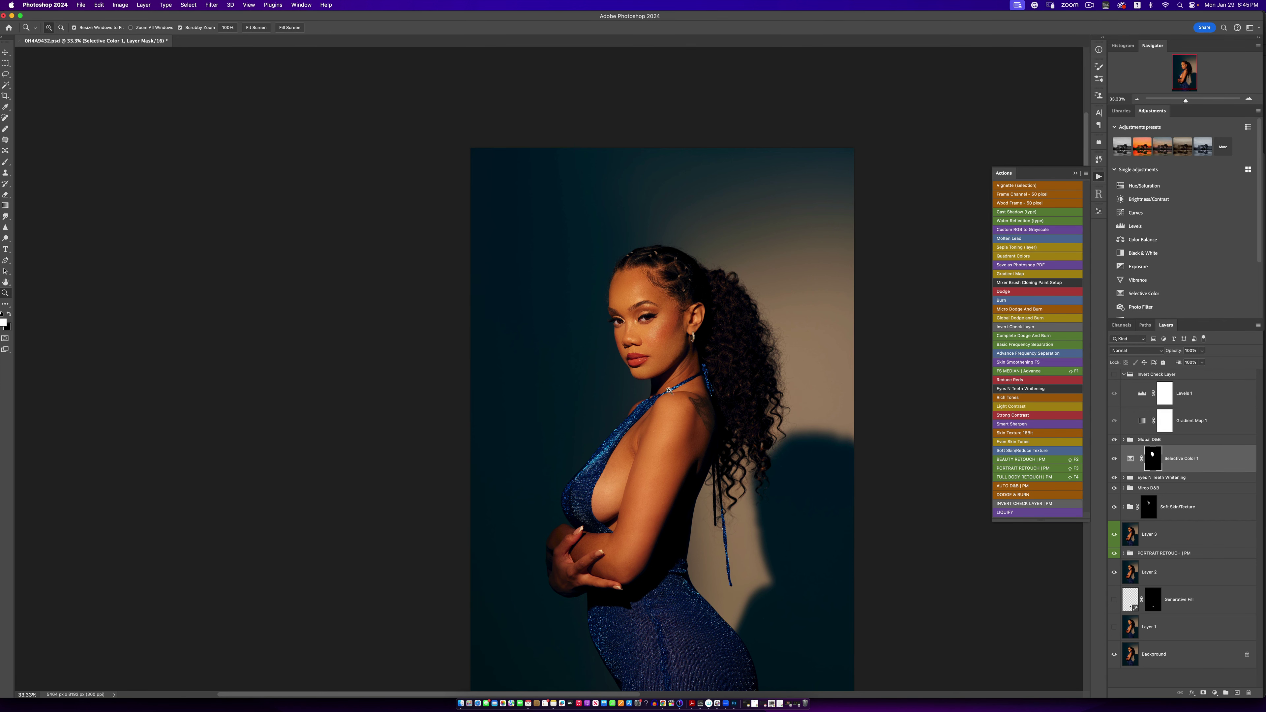
click(679, 390)
scroll(679, 390, down, 5)
scroll(679, 391, right, 3)
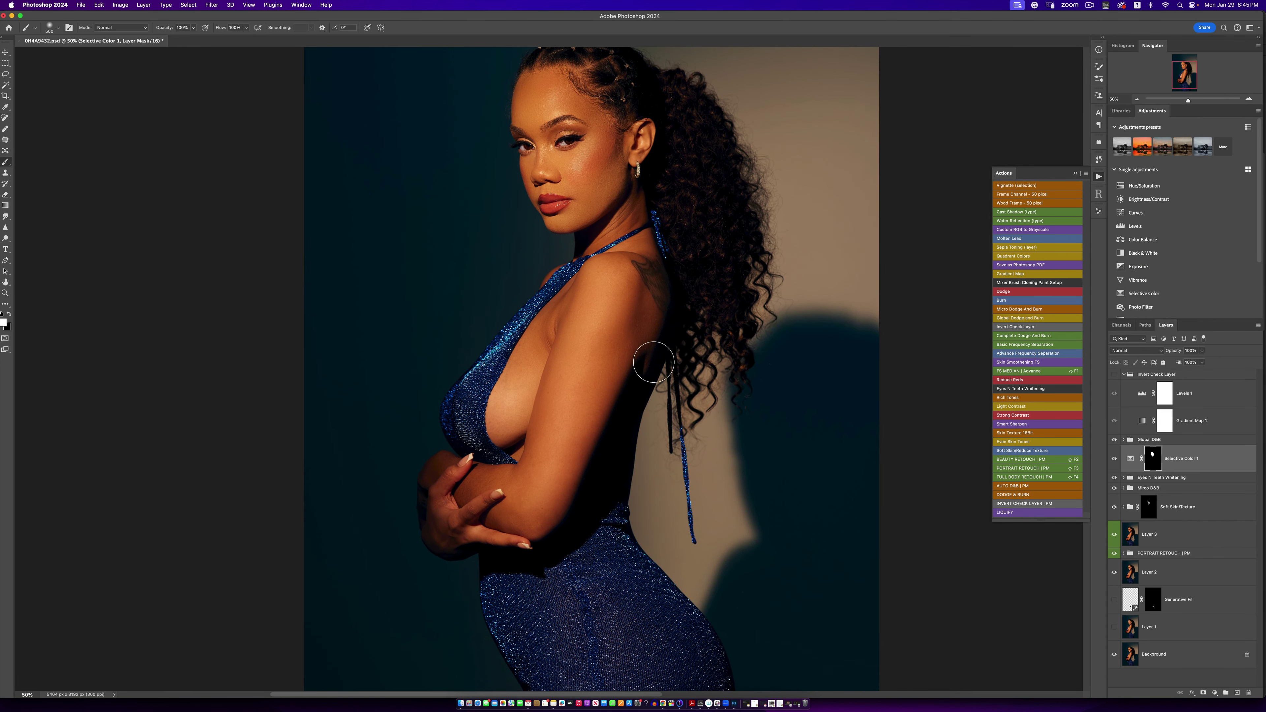
alt+click(652, 371)
alt+click(652, 372)
key(b)
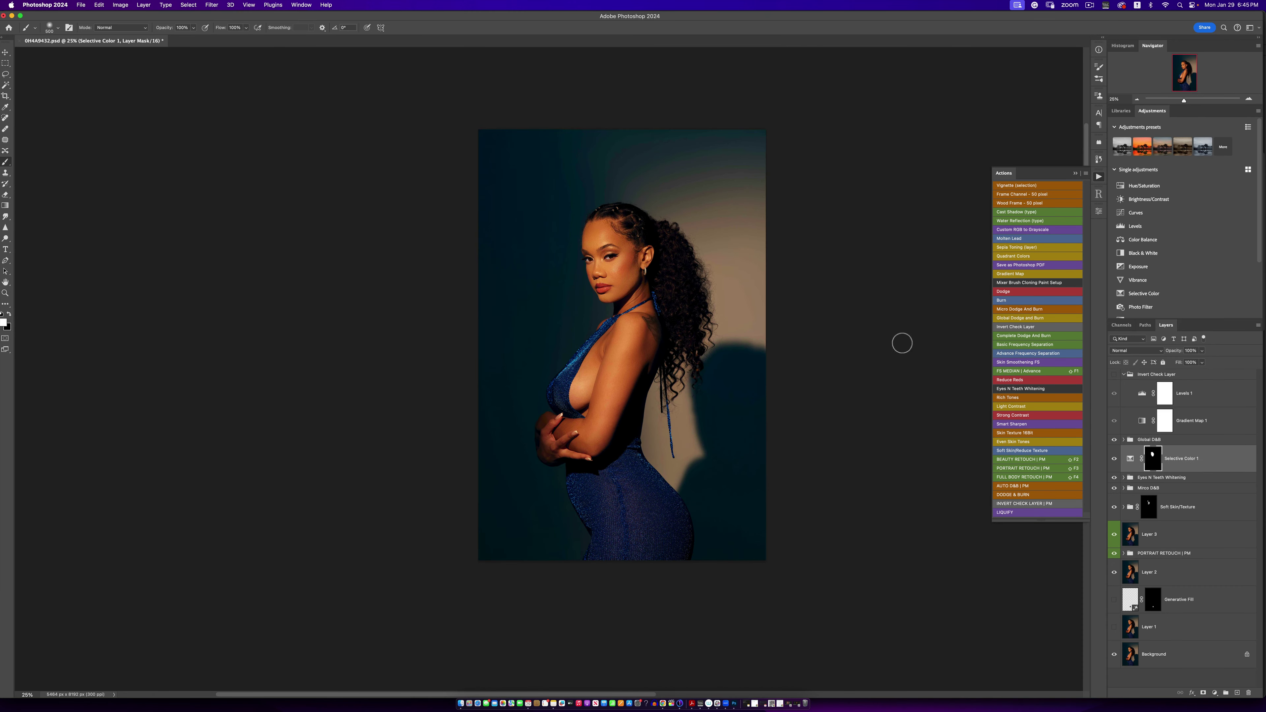
click(1126, 441)
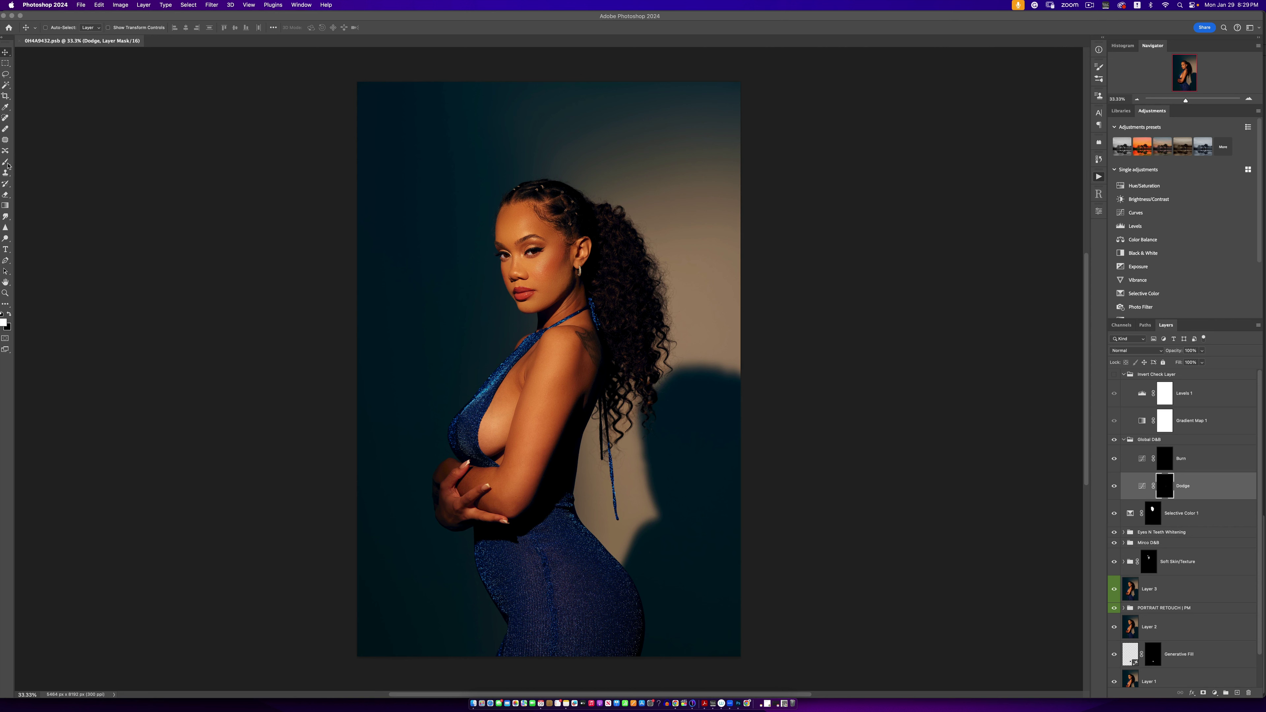
key(alt+F9)
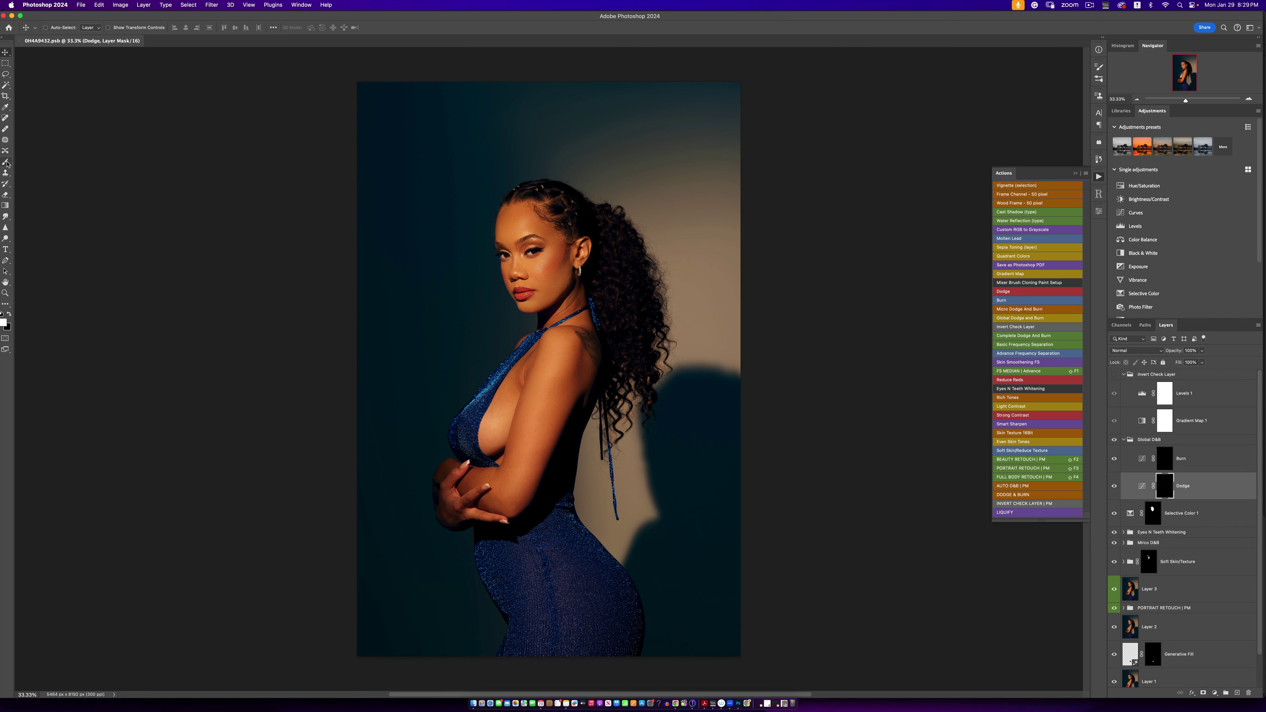
click(6, 162)
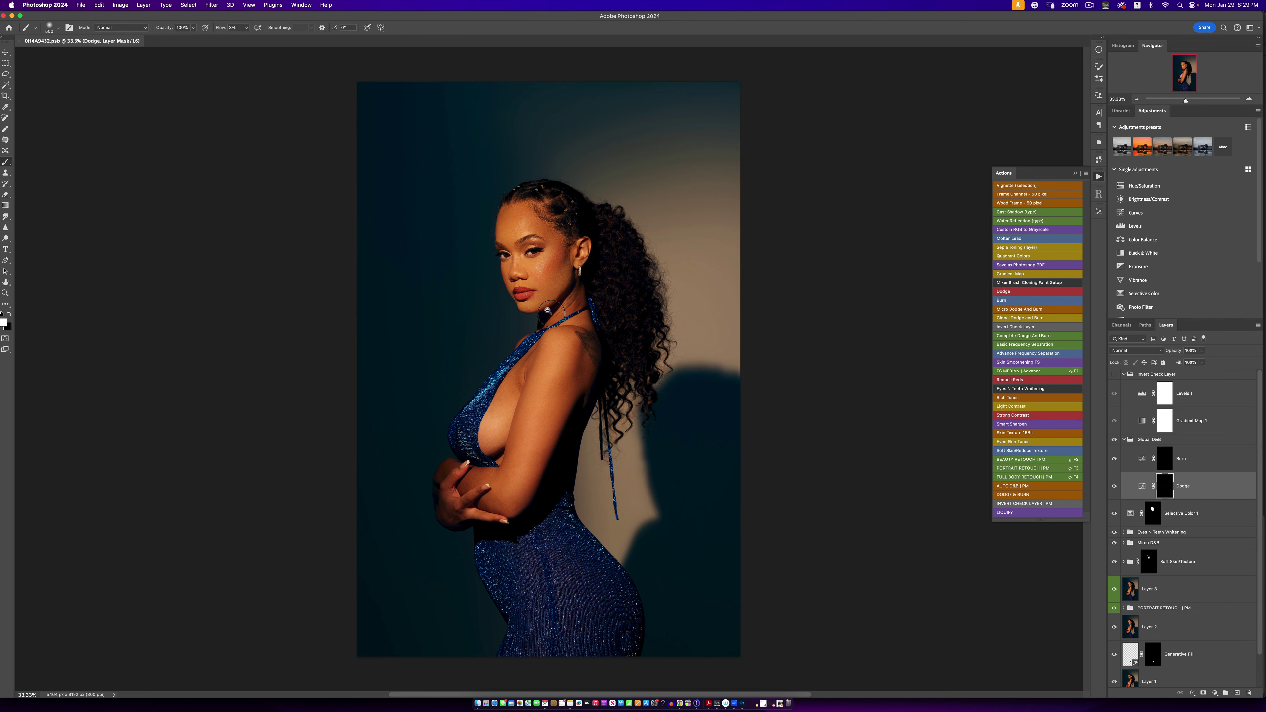
Step: Group all retouching layers from Selective Color 1 down to Layer 1, leaving the Background layer outside
key(z)
click(542, 253)
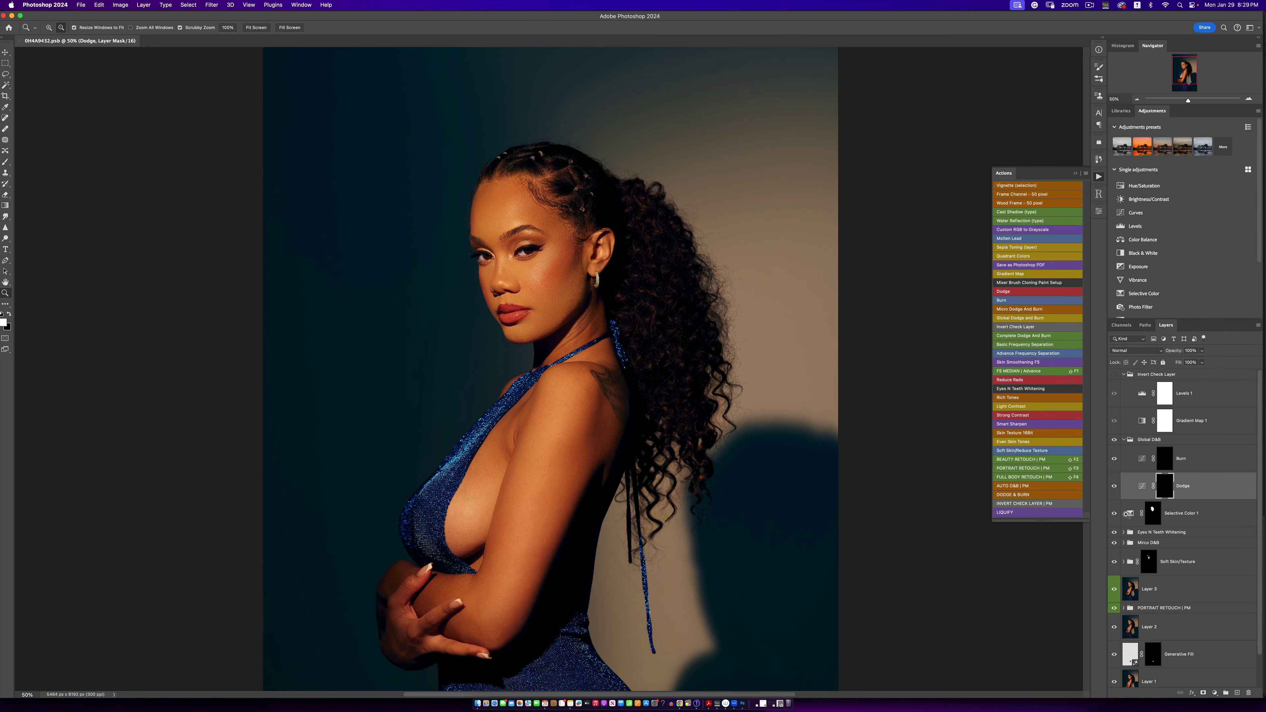
key(super+equal)
key(b)
click(1177, 518)
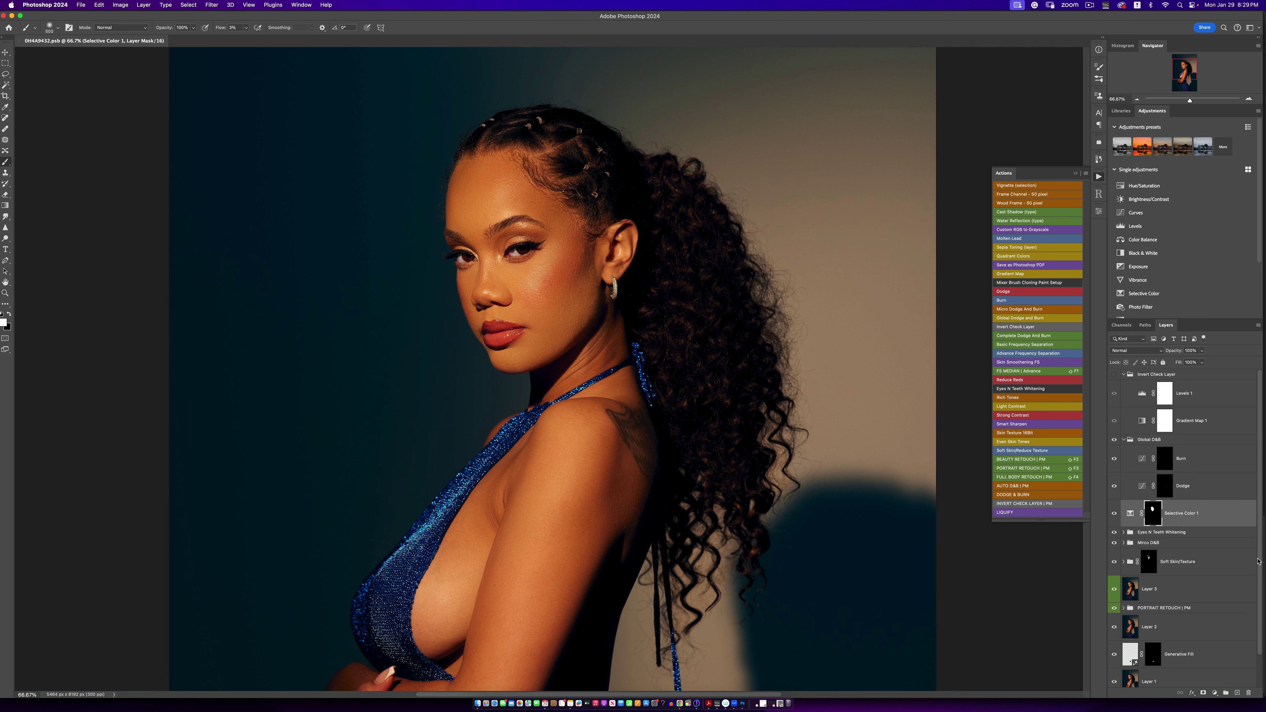
scroll(1257, 574, down, 2)
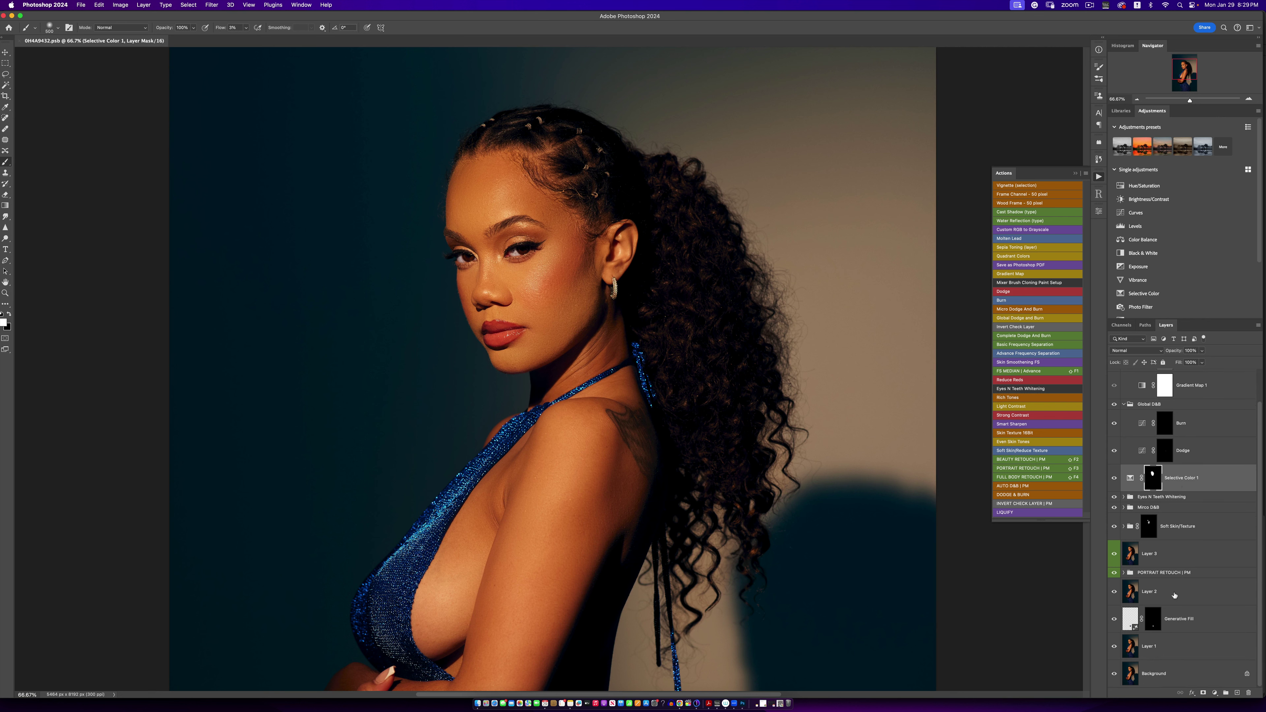
shift+click(1162, 648)
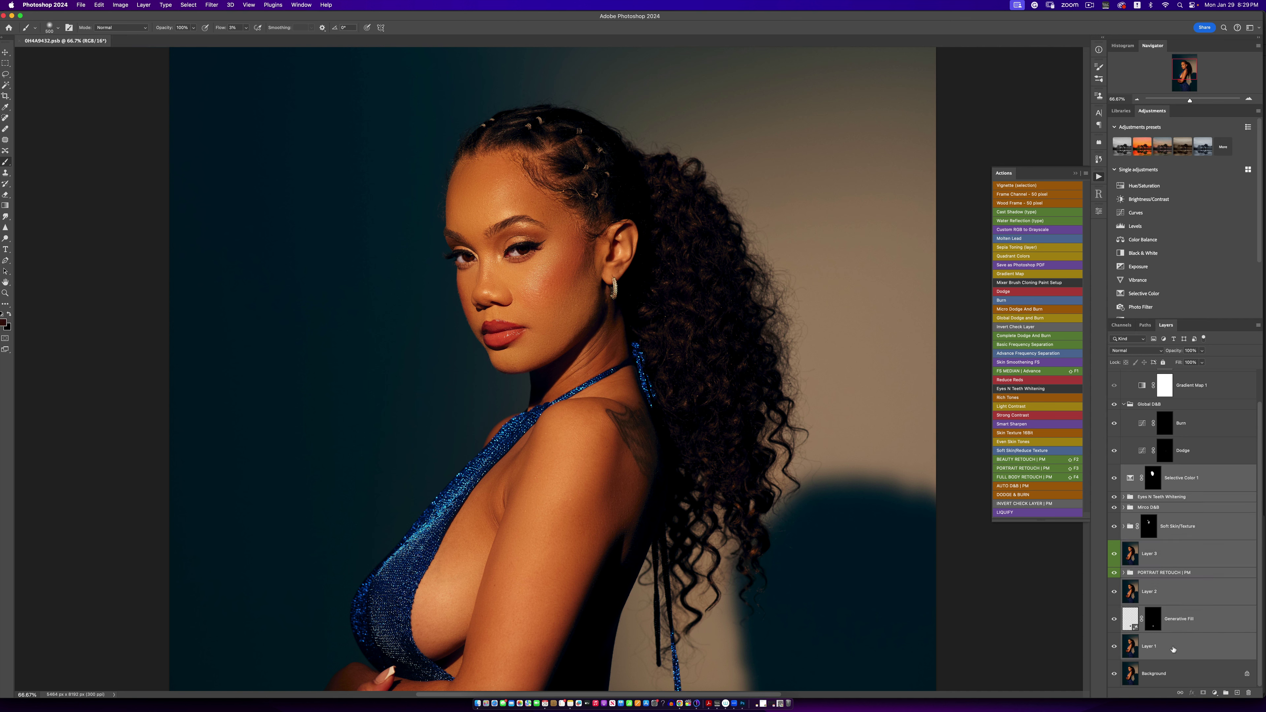
key(super+g)
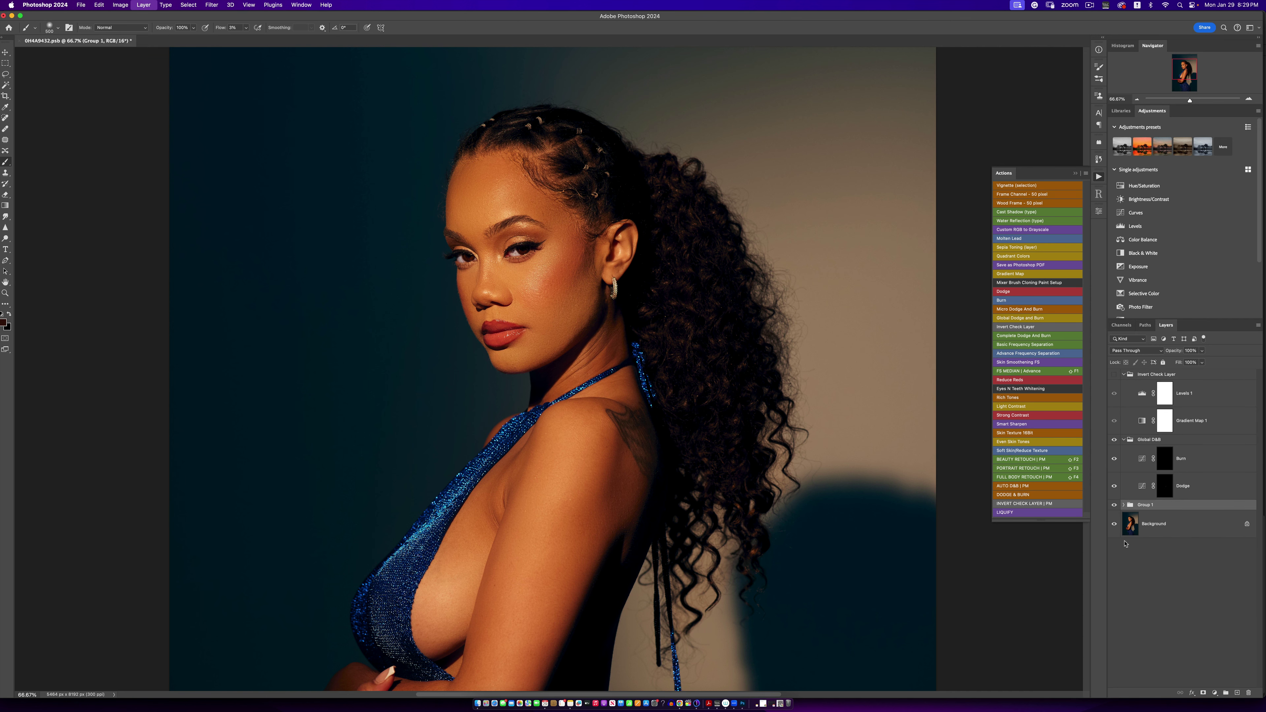
Step: Compare the portrait with the grouped retouching layers hidden and shown, both zoomed out and close to the face
click(1114, 505)
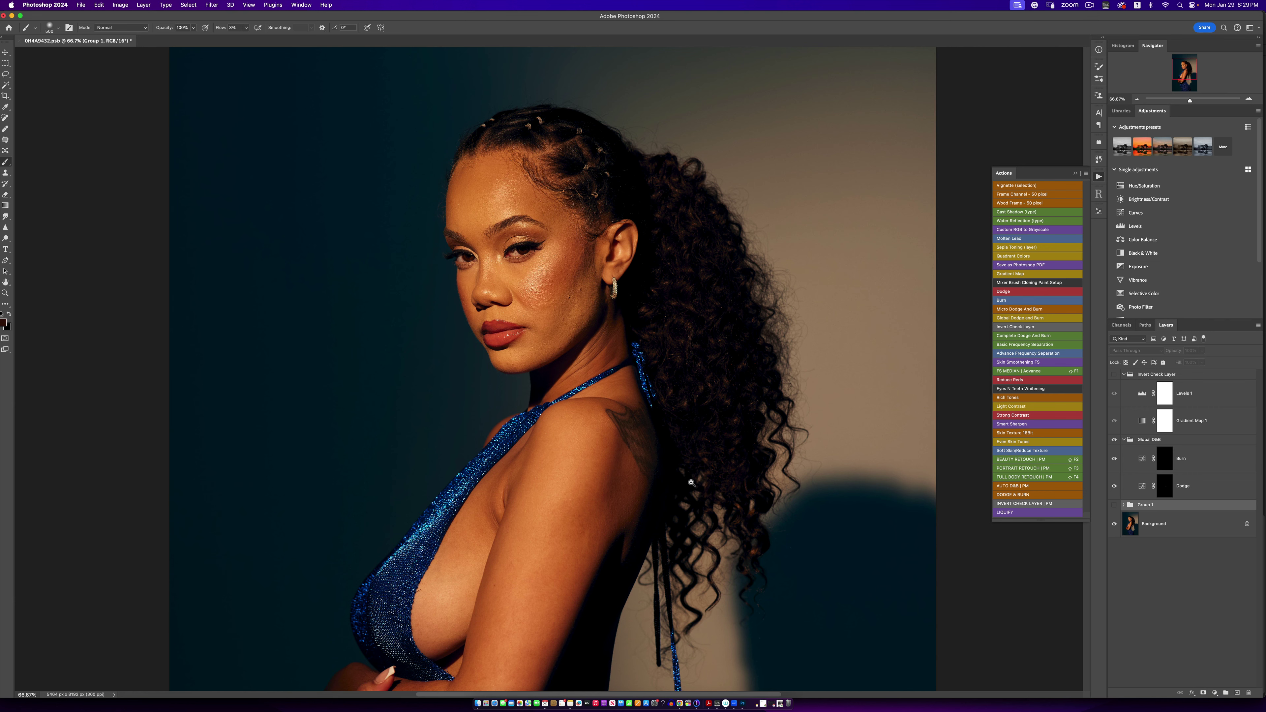
alt+click(683, 476)
alt+click(683, 477)
alt+click(677, 478)
click(668, 478)
click(667, 478)
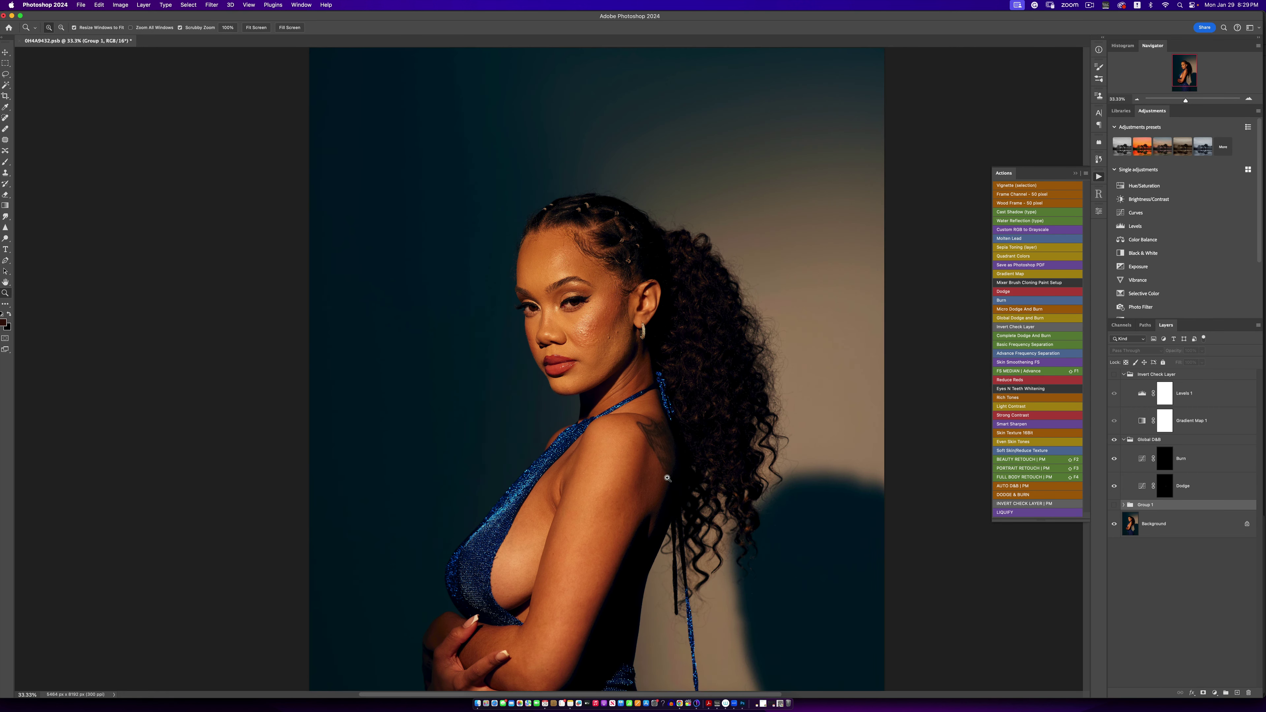
click(668, 478)
key(b)
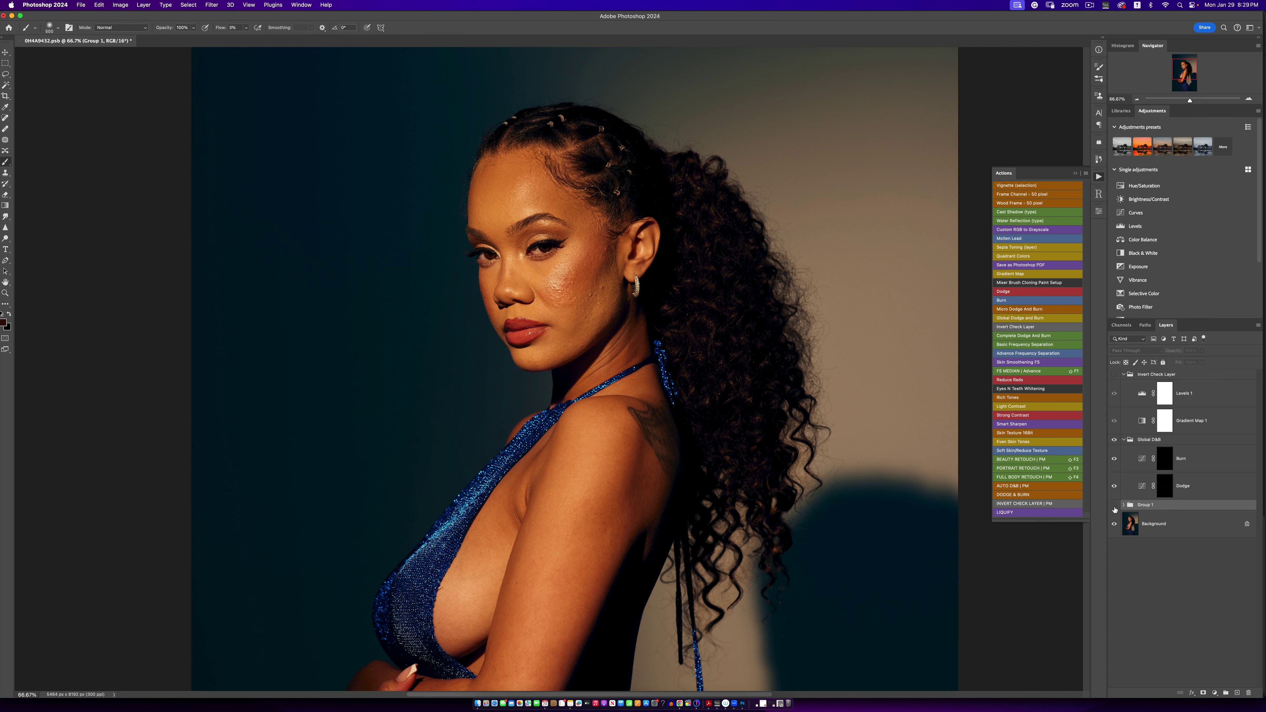
click(1114, 505)
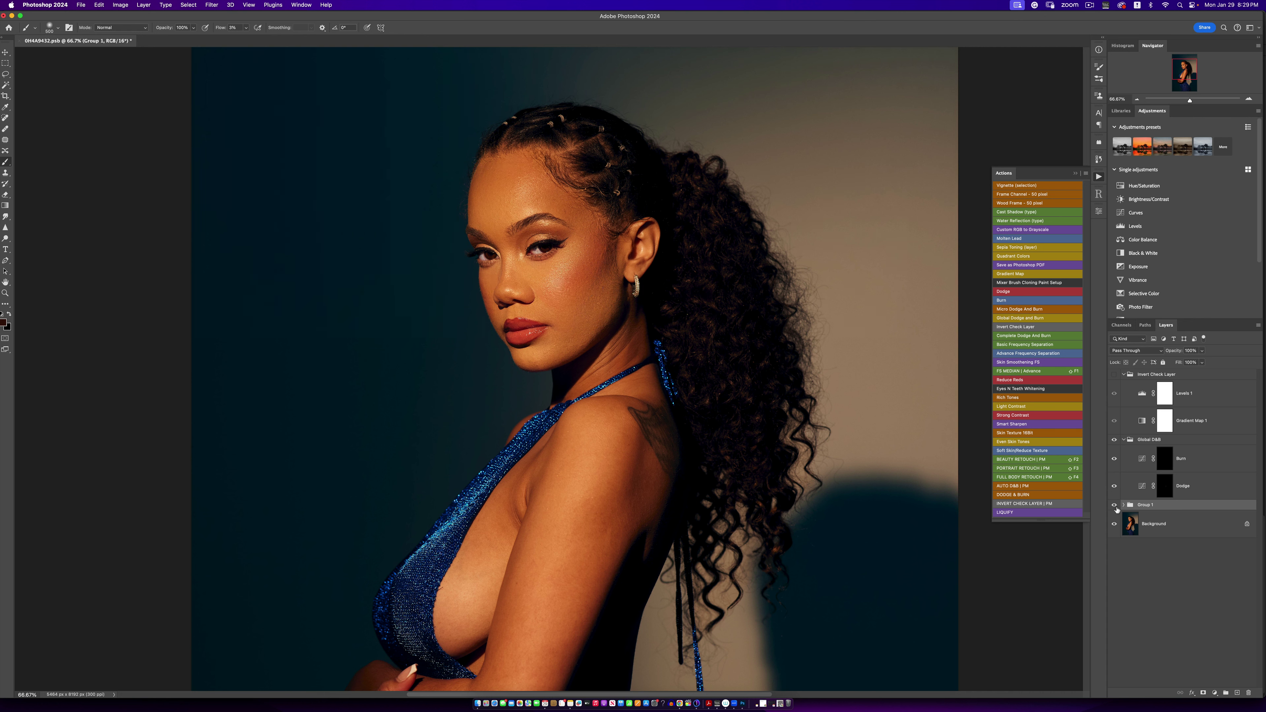
click(1114, 505)
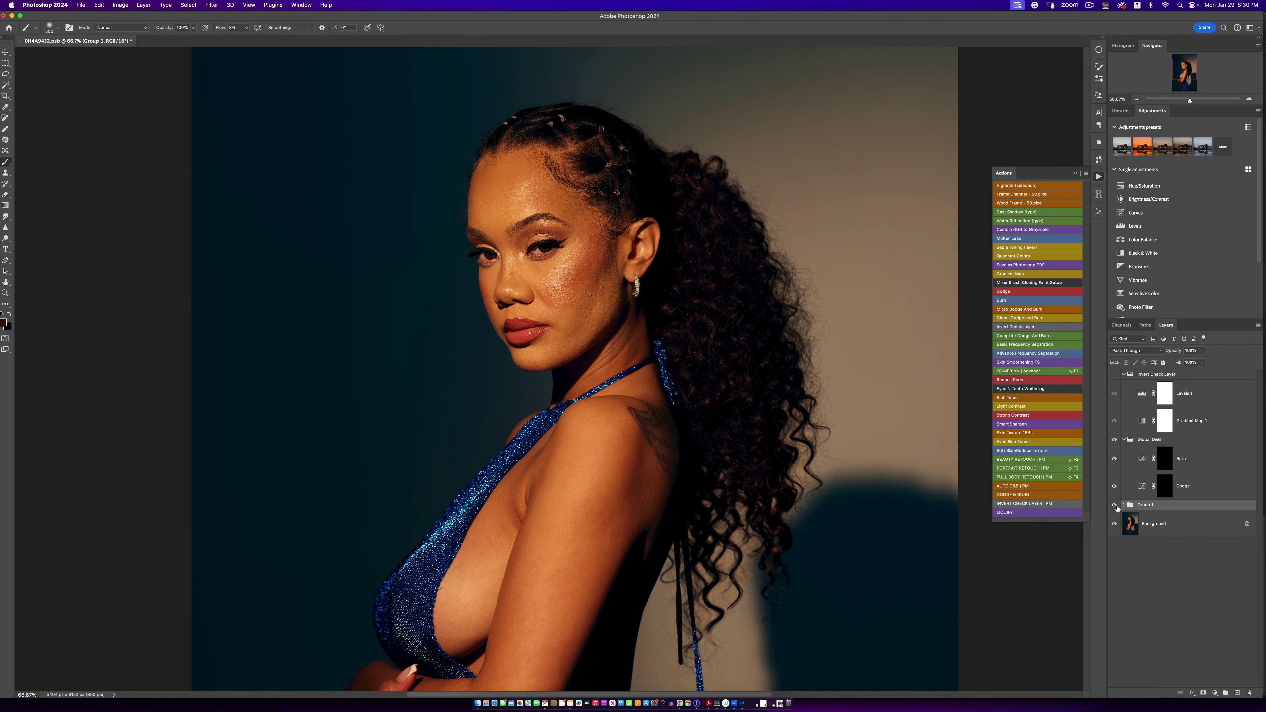
key(z)
alt+click(571, 463)
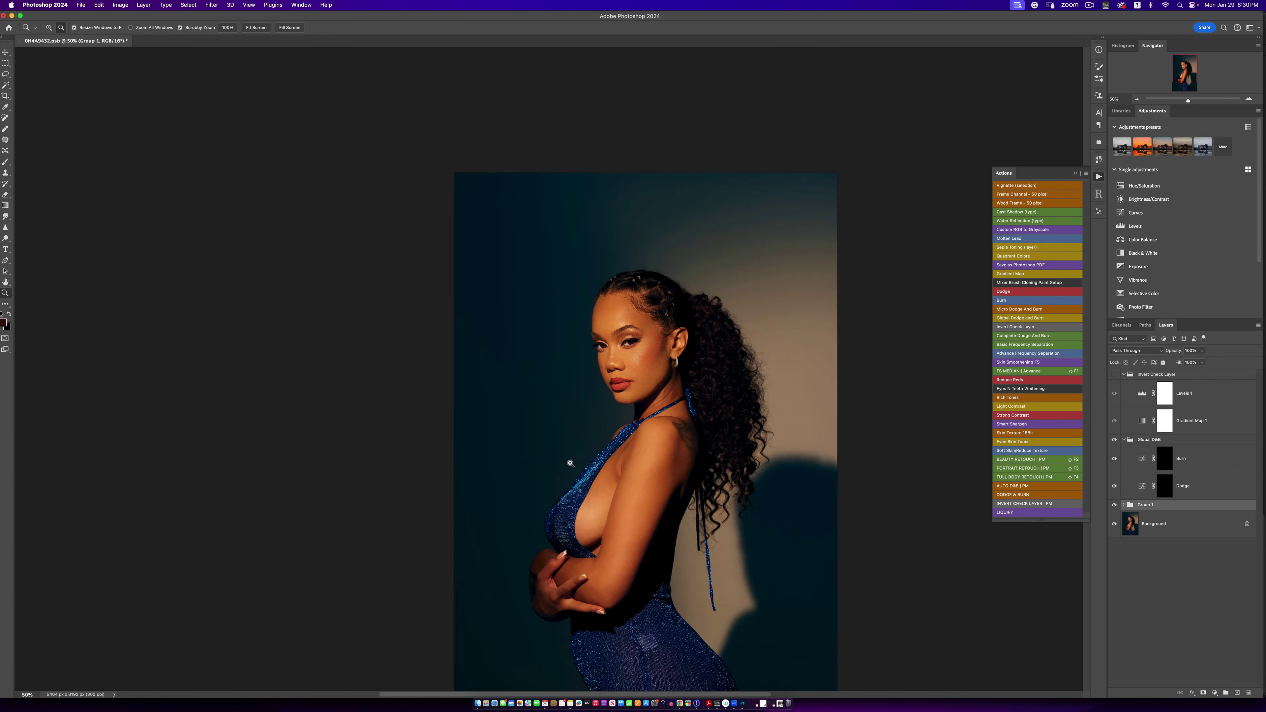
click(606, 332)
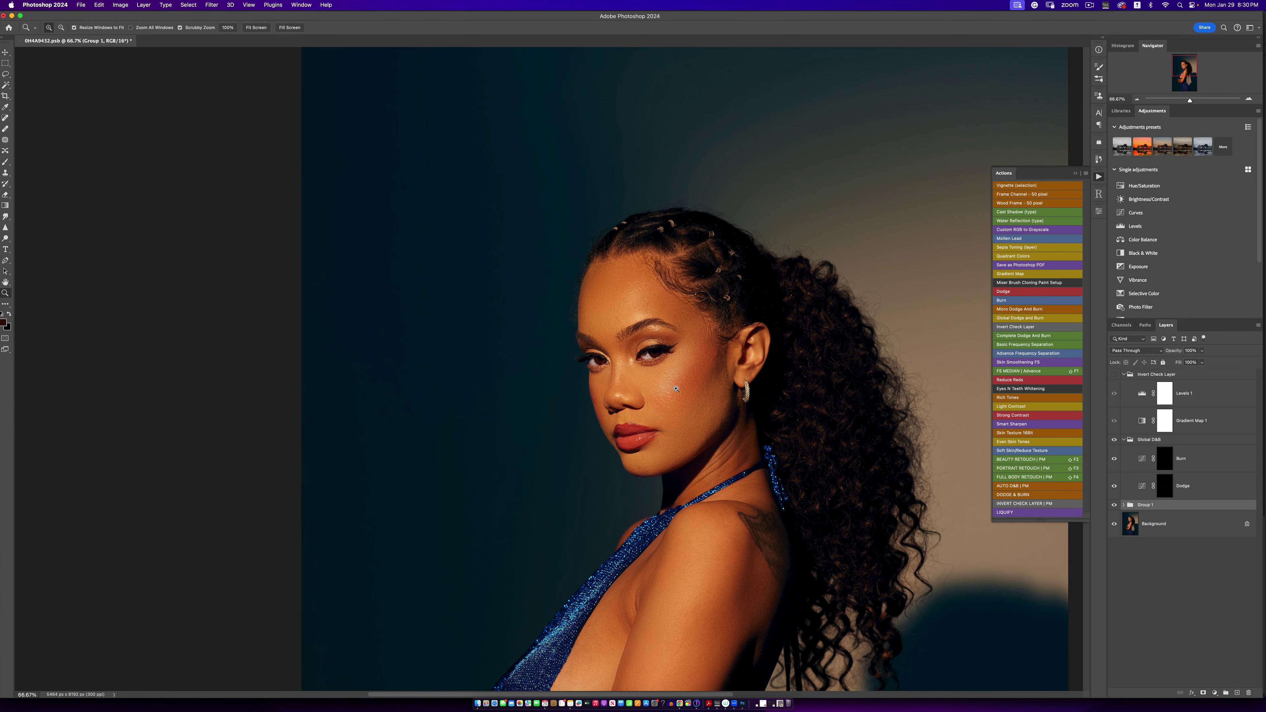
key(b)
scroll(676, 389, down, 5)
scroll(676, 389, right, 5)
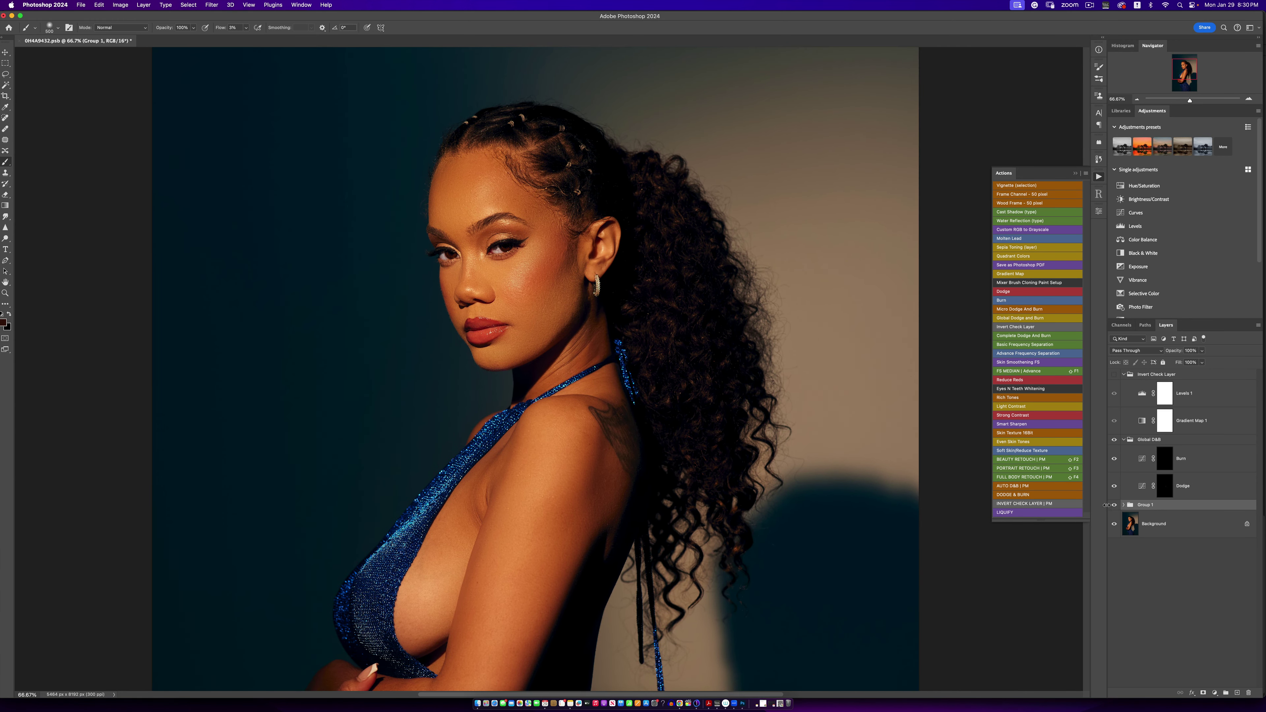
Step: Paint white on the Dodge layer mask over the face and shoulder highlights, varying the brush size
click(1165, 486)
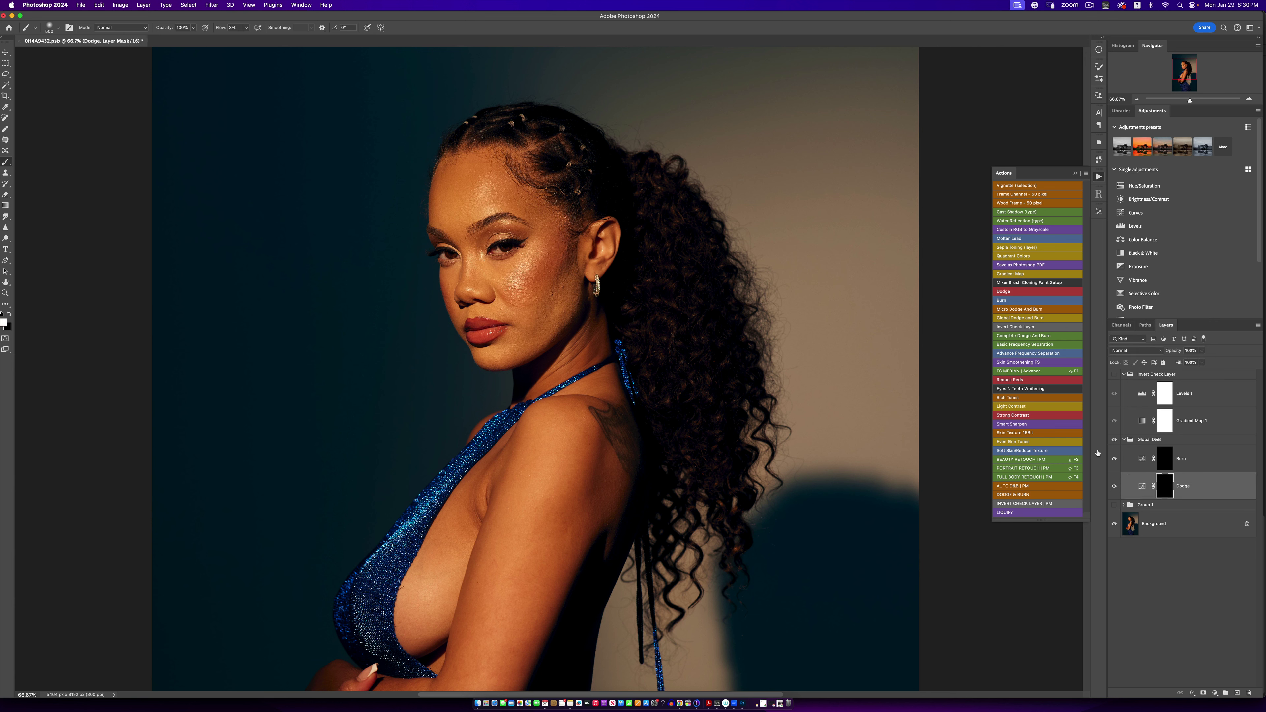
key(bracketleft)
key(bracketleft)
key(bracketleft)
key(bracketleft)
key(bracketright)
key(bracketright)
key(bracketright)
key(bracketleft)
key(bracketleft)
key(bracketleft)
key(bracketright)
key(bracketright)
key(bracketright)
key(bracketright)
key(bracketright)
key(bracketright)
key(bracketright)
key(bracketright)
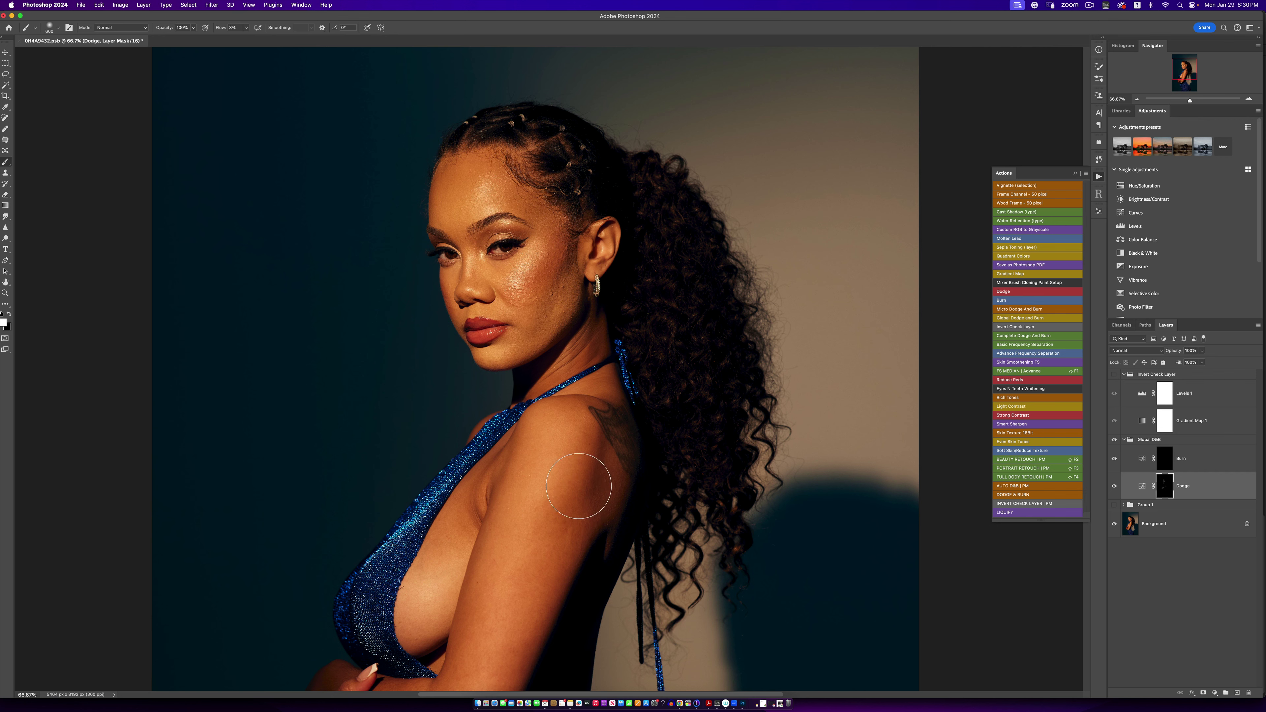
Step: Continue dodging down the arm to the elbow on the Dodge mask and check the full portrait
mouse_move(560, 450)
mouse_down()
mouse_move(578, 531)
mouse_move(613, 397)
mouse_up()
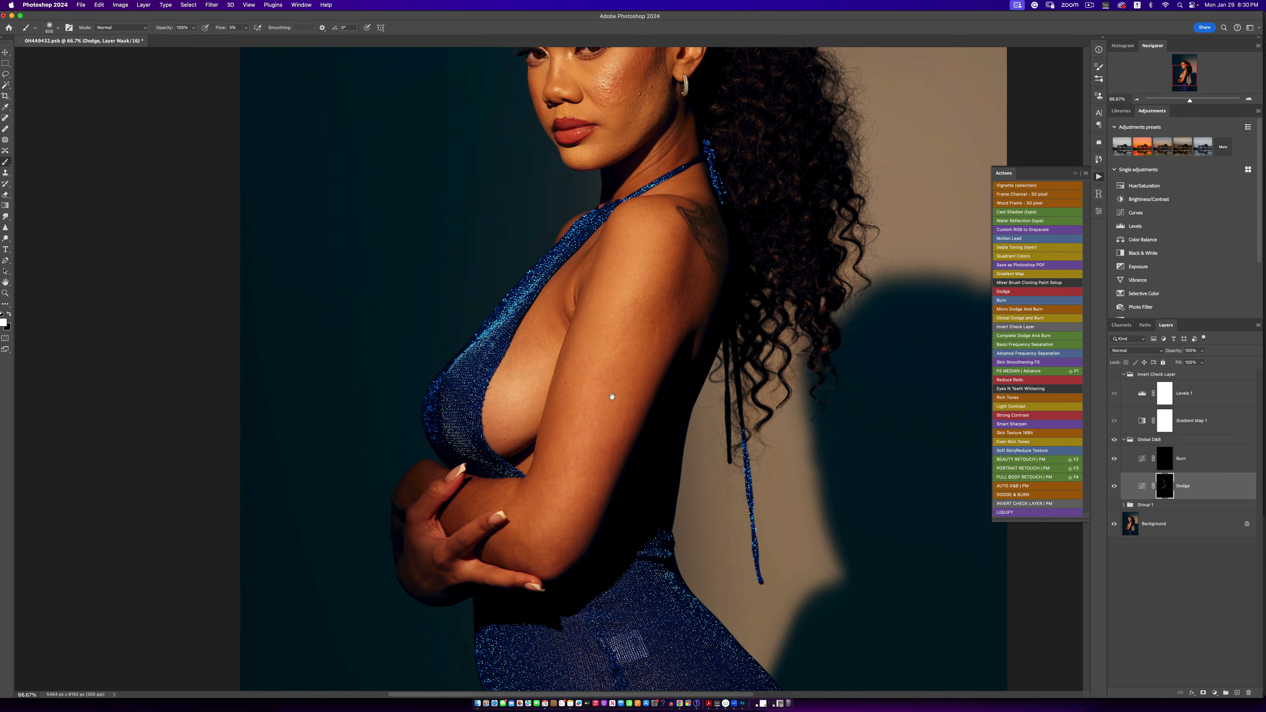
mouse_move(563, 489)
mouse_down()
mouse_move(541, 566)
mouse_move(524, 547)
mouse_move(535, 540)
mouse_move(534, 555)
mouse_move(607, 483)
mouse_up()
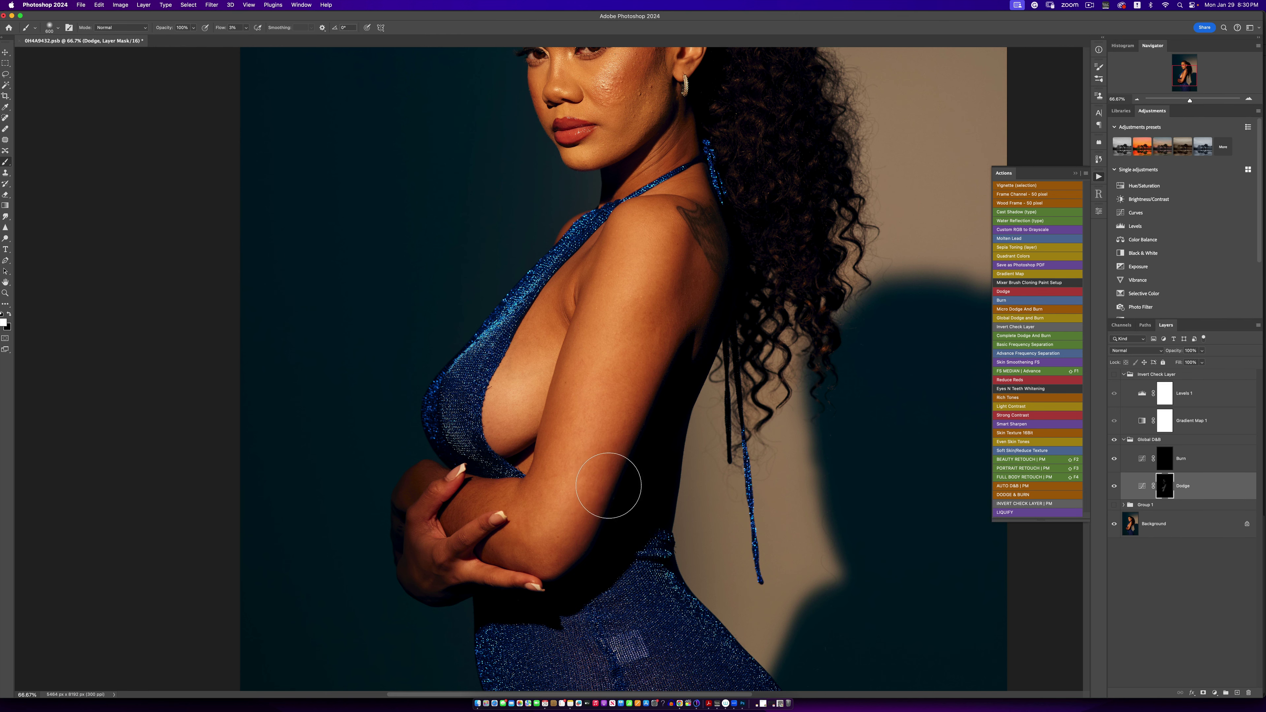
key(super+minus)
key(super+minus)
key(super+minus)
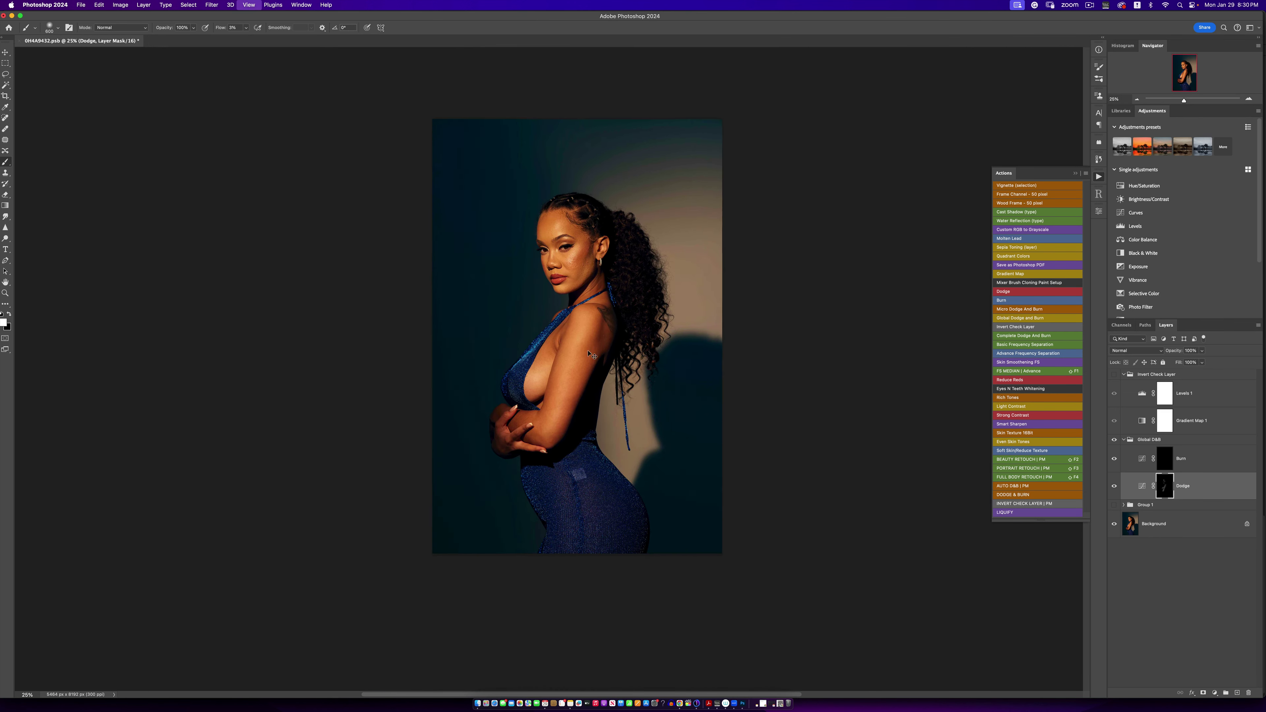
key(super+equal)
key(super+equal)
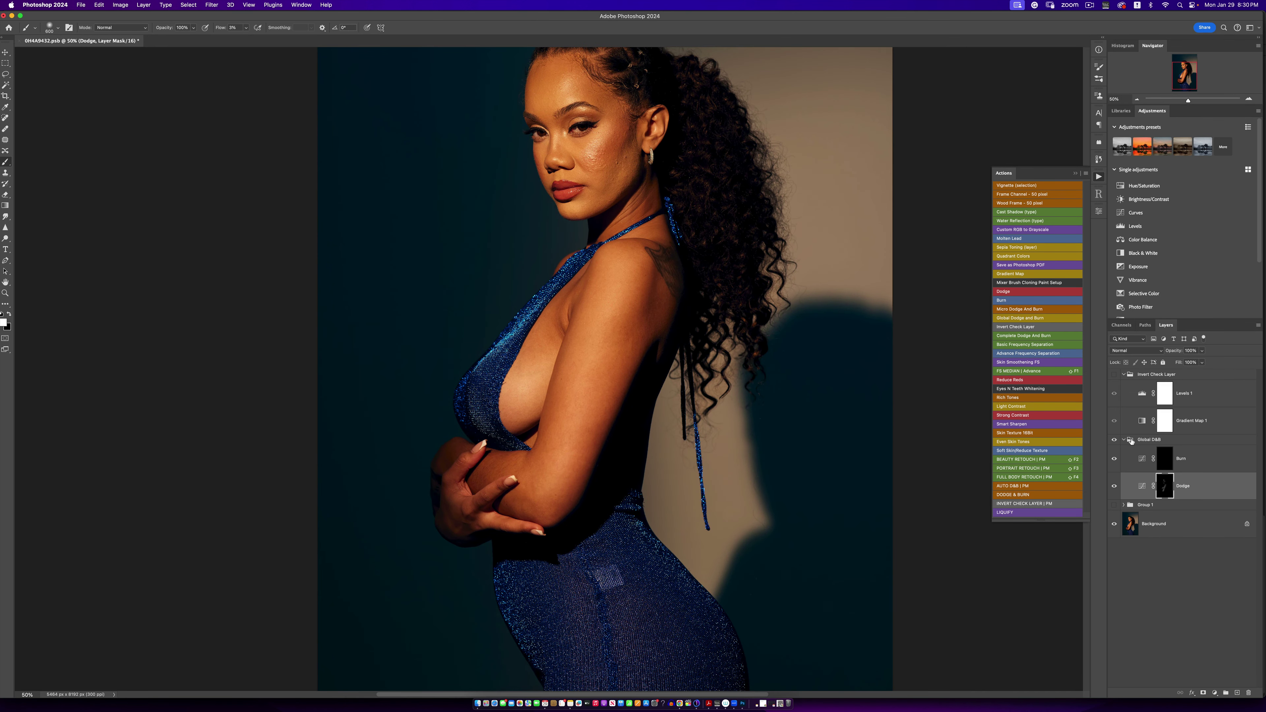
Step: Paint white on the Burn layer mask to deepen the shadows on the face and body, varying the brush size
click(1173, 462)
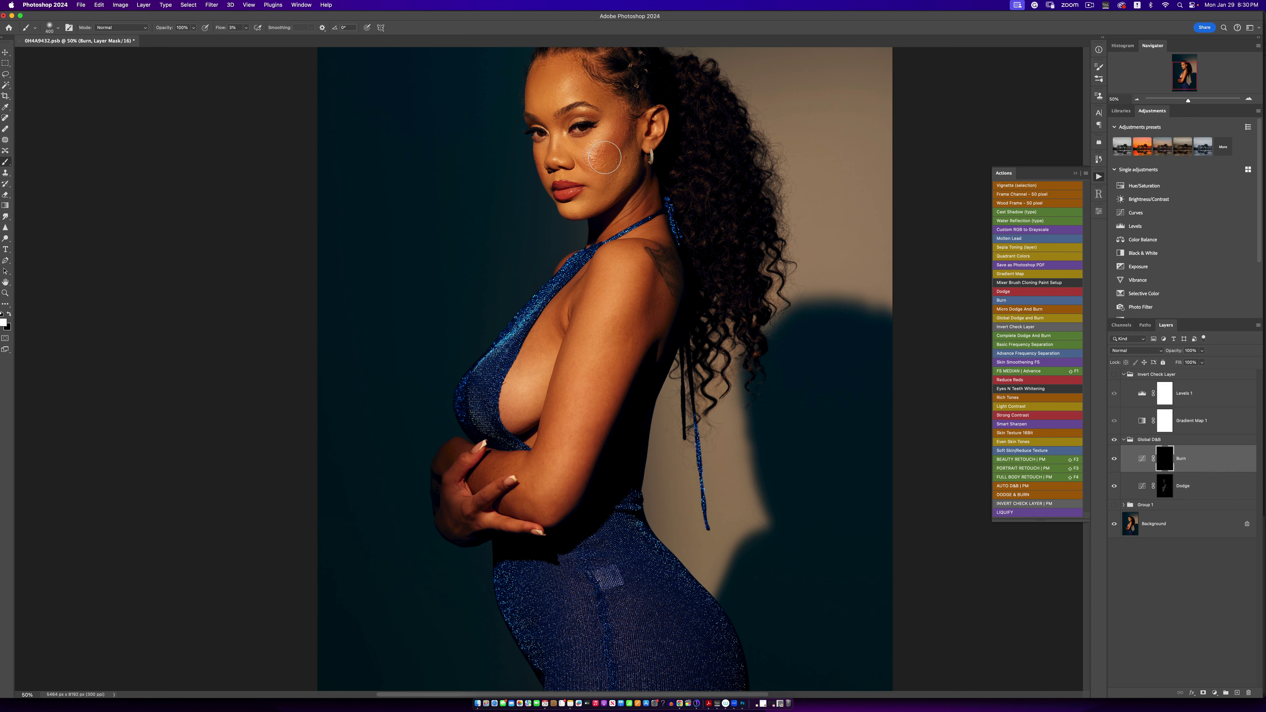
key(bracketleft)
key(bracketleft)
key(bracketleft)
key(bracketleft)
key(bracketleft)
key(bracketright)
key(bracketright)
key(bracketright)
key(bracketright)
key(bracketright)
key(bracketright)
key(bracketleft)
key(z)
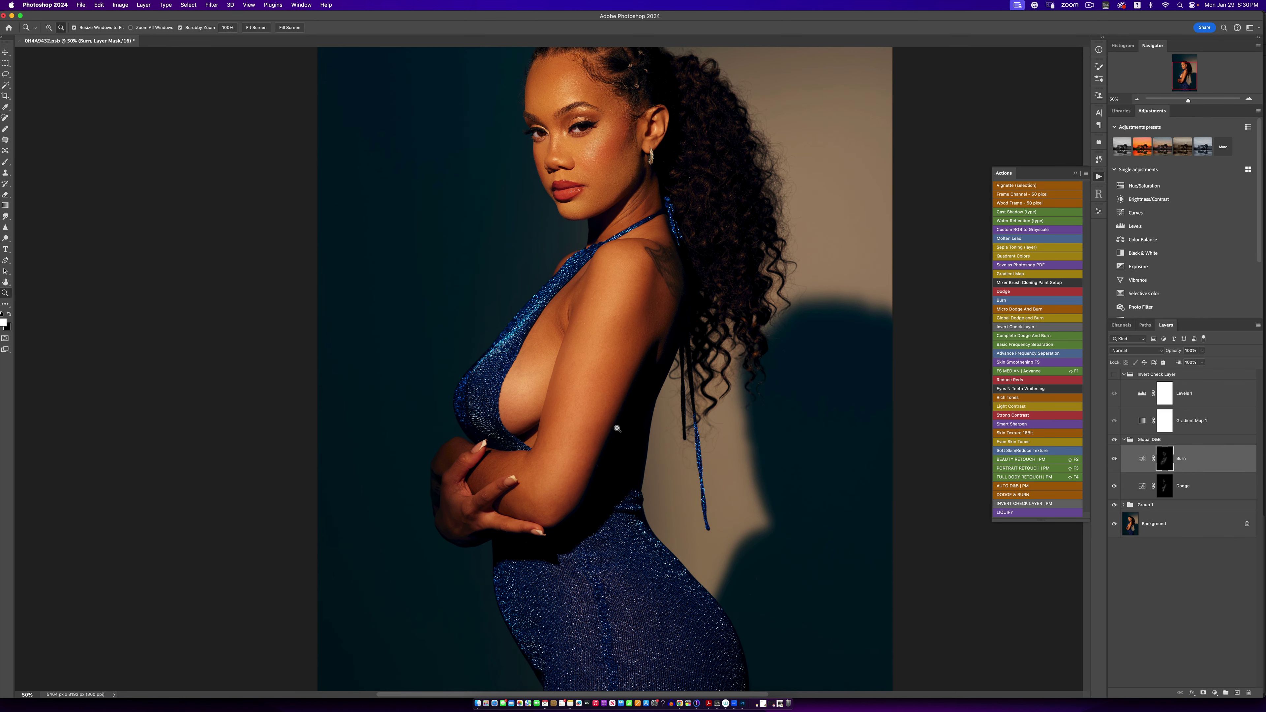
alt+click(615, 430)
alt+click(615, 430)
click(618, 429)
key(b)
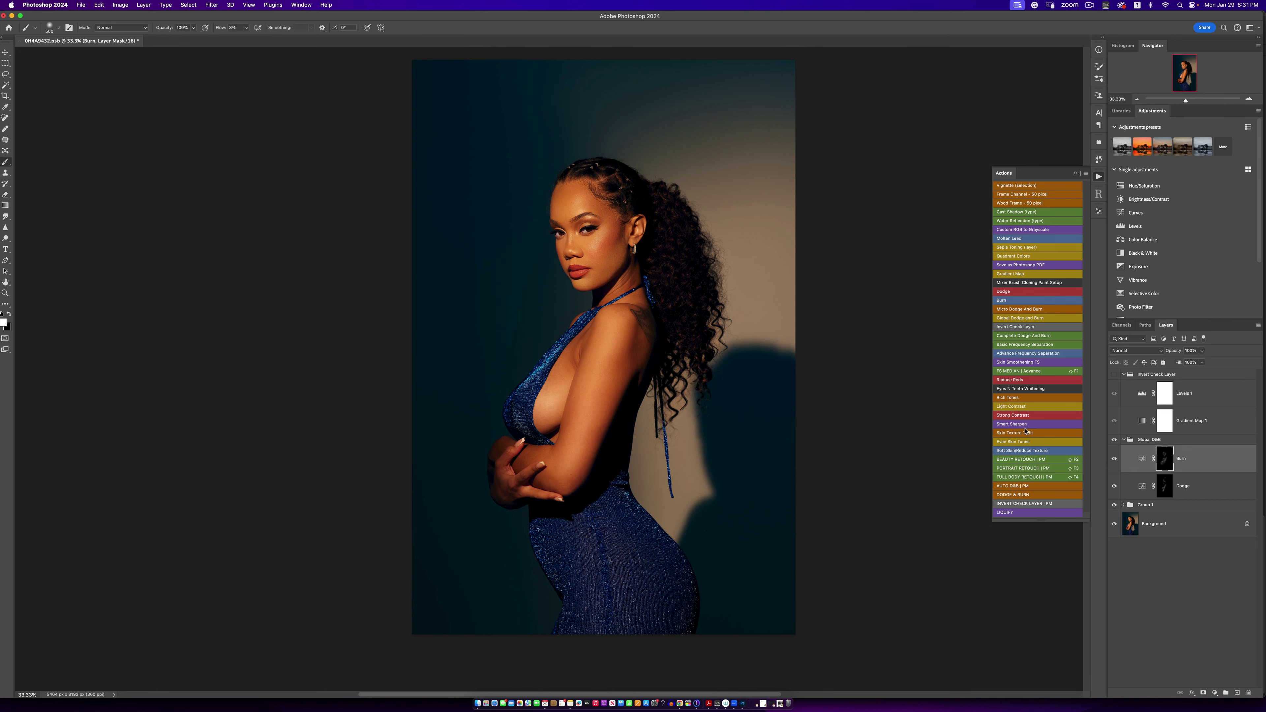
Step: Collapse the Global D&B group and stamp the visible result into a new layer above it
key(z)
alt+click(629, 381)
click(643, 397)
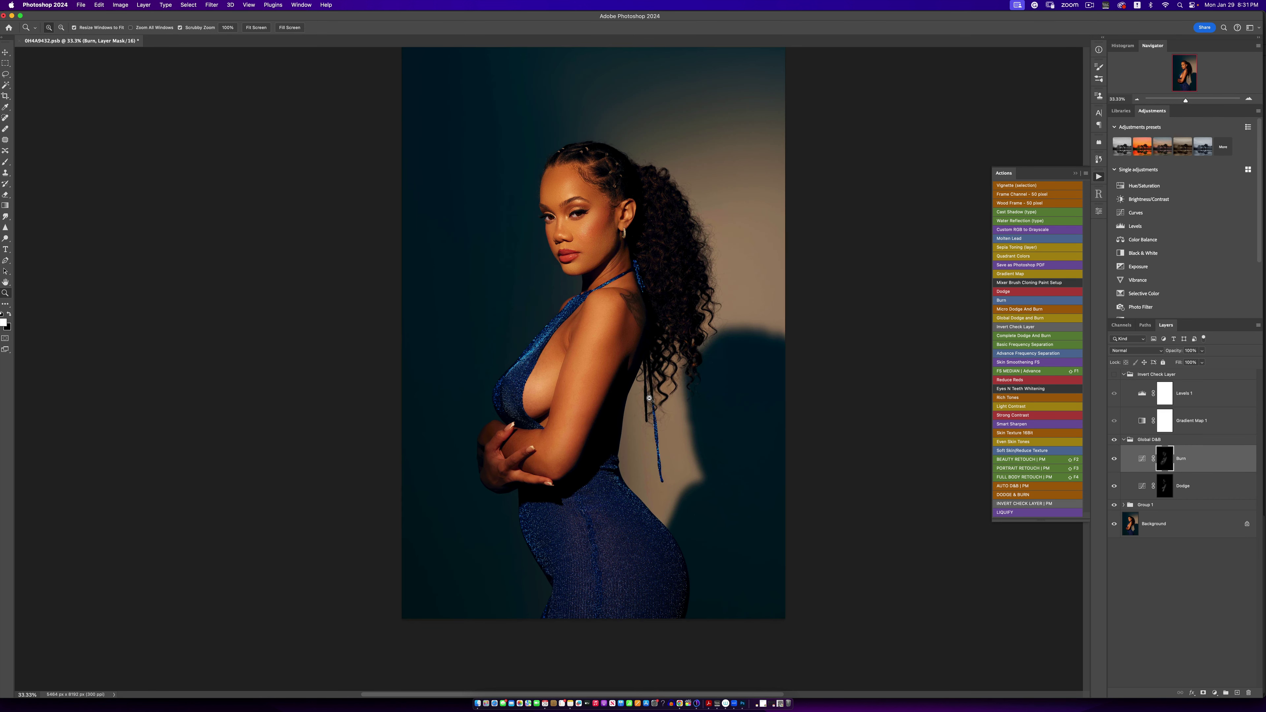
key(b)
click(1123, 440)
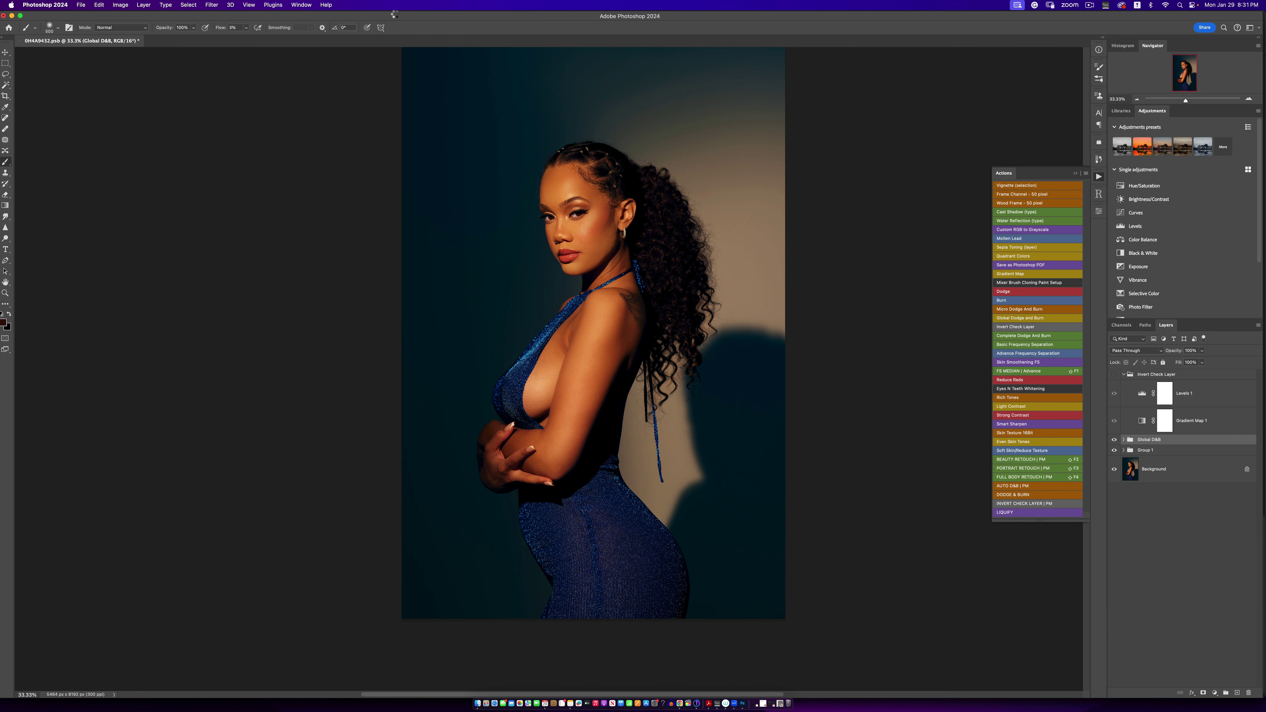
Step: Open the stamped layer in Liquify and reshape the dress contour along the stomach with an enlarged warp brush
click(208, 8)
click(237, 92)
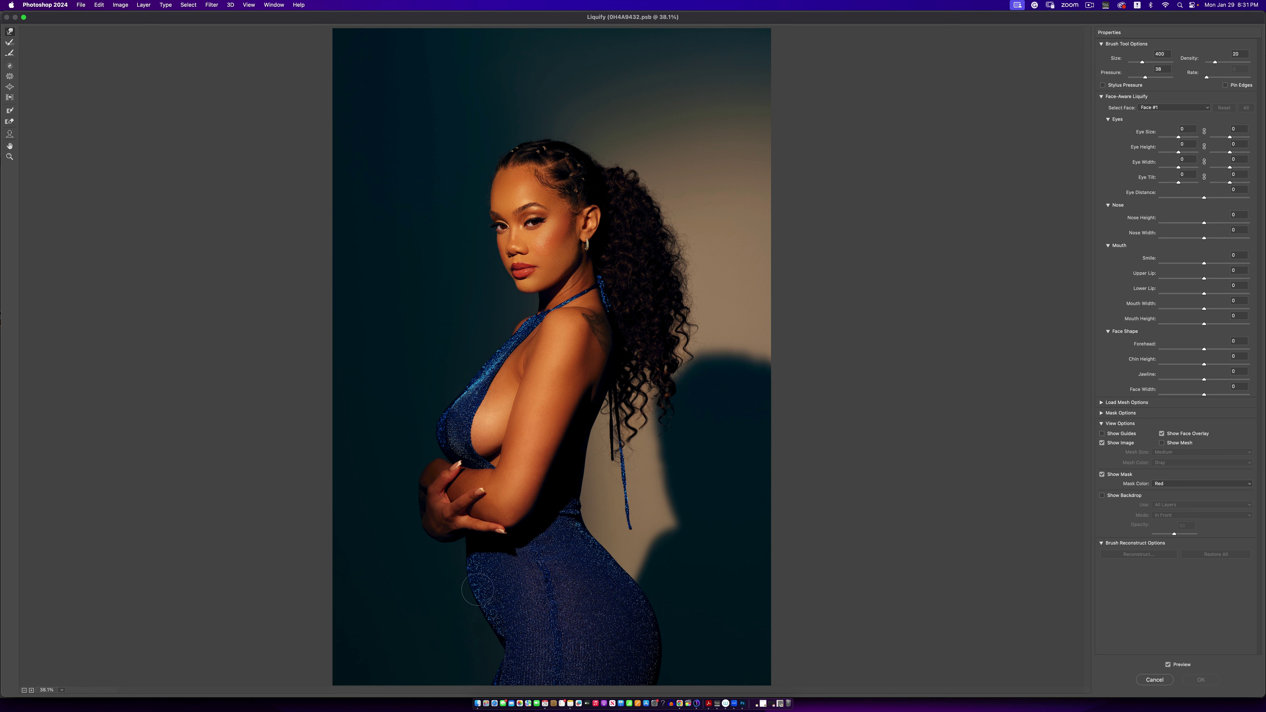
key(bracketright)
key(bracketright)
key(bracketright)
key(bracketright)
key(bracketright)
key(bracketright)
key(bracketright)
key(bracketright)
key(bracketright)
key(bracketright)
key(bracketright)
click(471, 594)
key(bracketright)
key(bracketright)
key(bracketright)
Step: Compare the Liquify result with the preview off and on, and apply it
click(1168, 665)
click(1168, 664)
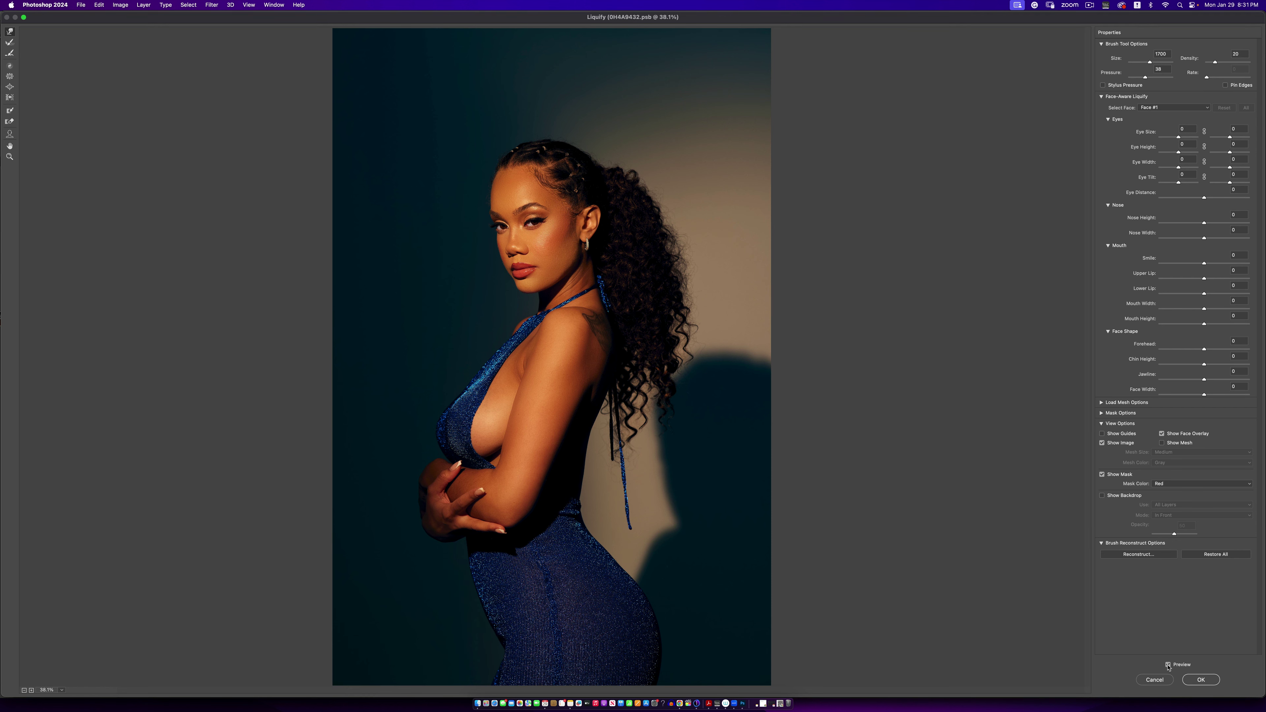
click(1187, 678)
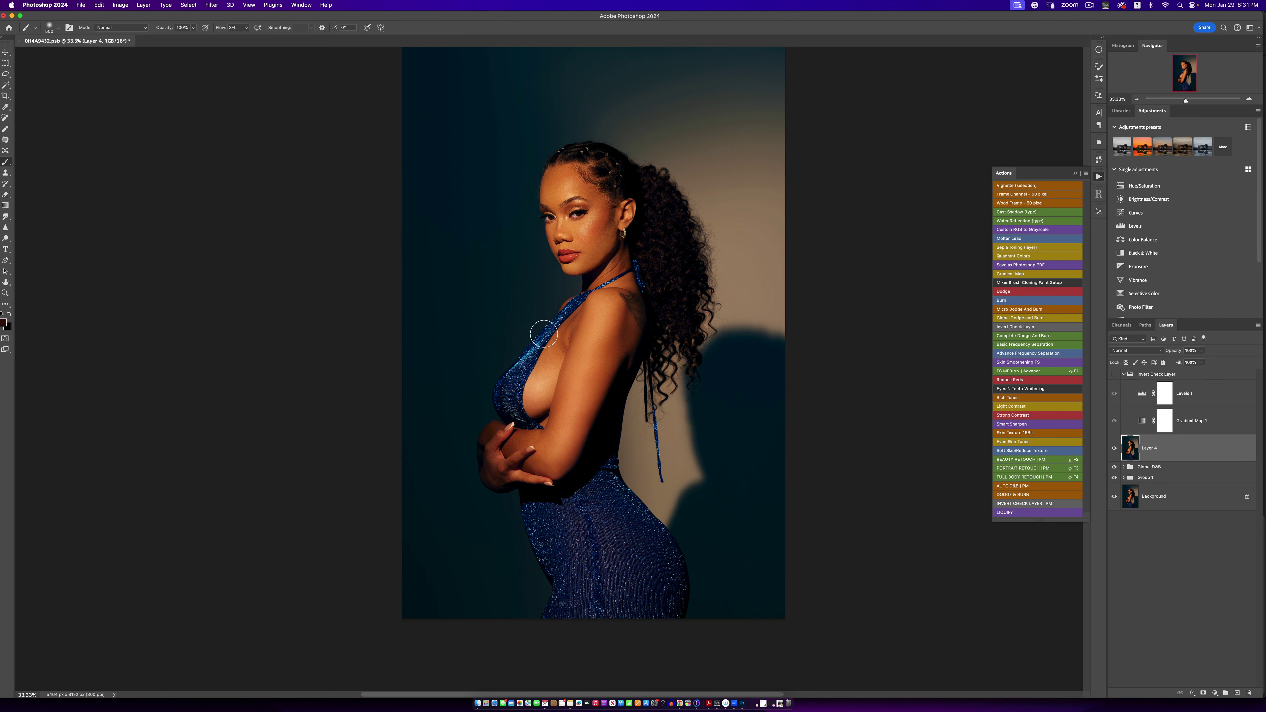
Step: Add a Color Lookup adjustment layer above the liquified layer and load the Signature Skintone 4.CUBE 3D LUT
key(z)
click(537, 306)
mouse_move(611, 289)
mouse_down()
mouse_move(586, 312)
mouse_move(569, 249)
mouse_move(564, 315)
mouse_move(598, 351)
mouse_up()
alt+click(583, 307)
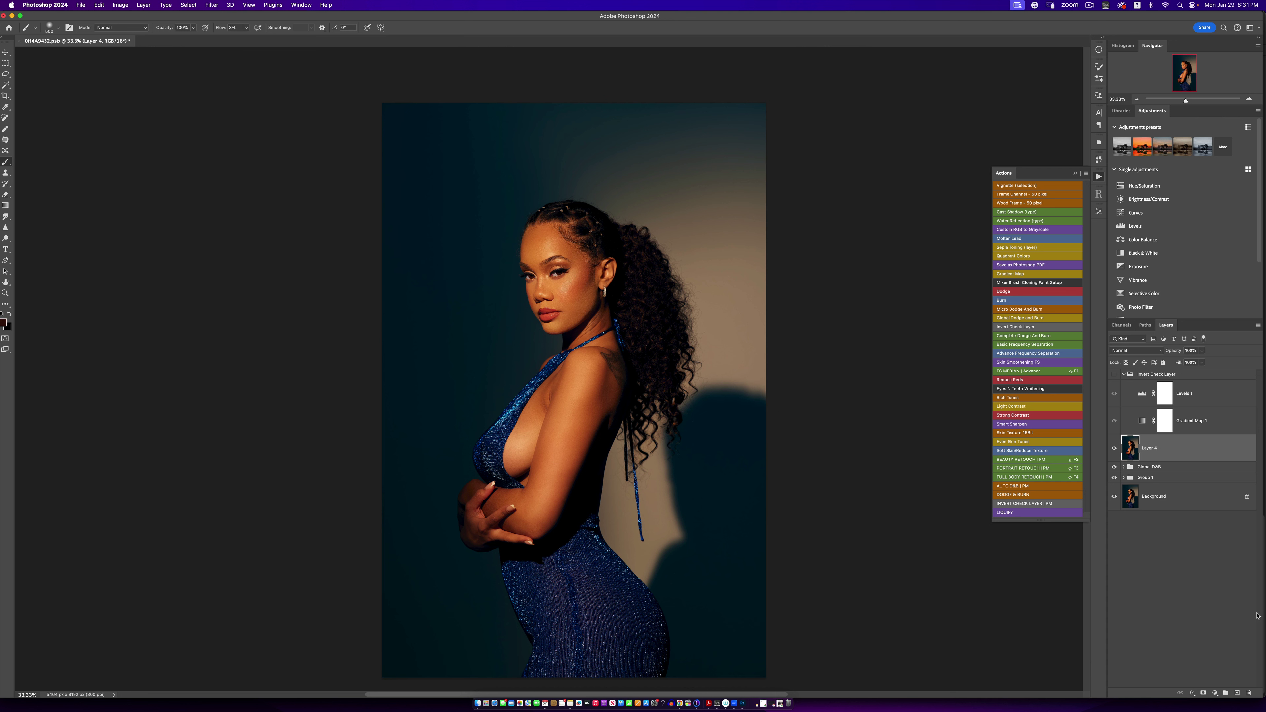
click(1215, 694)
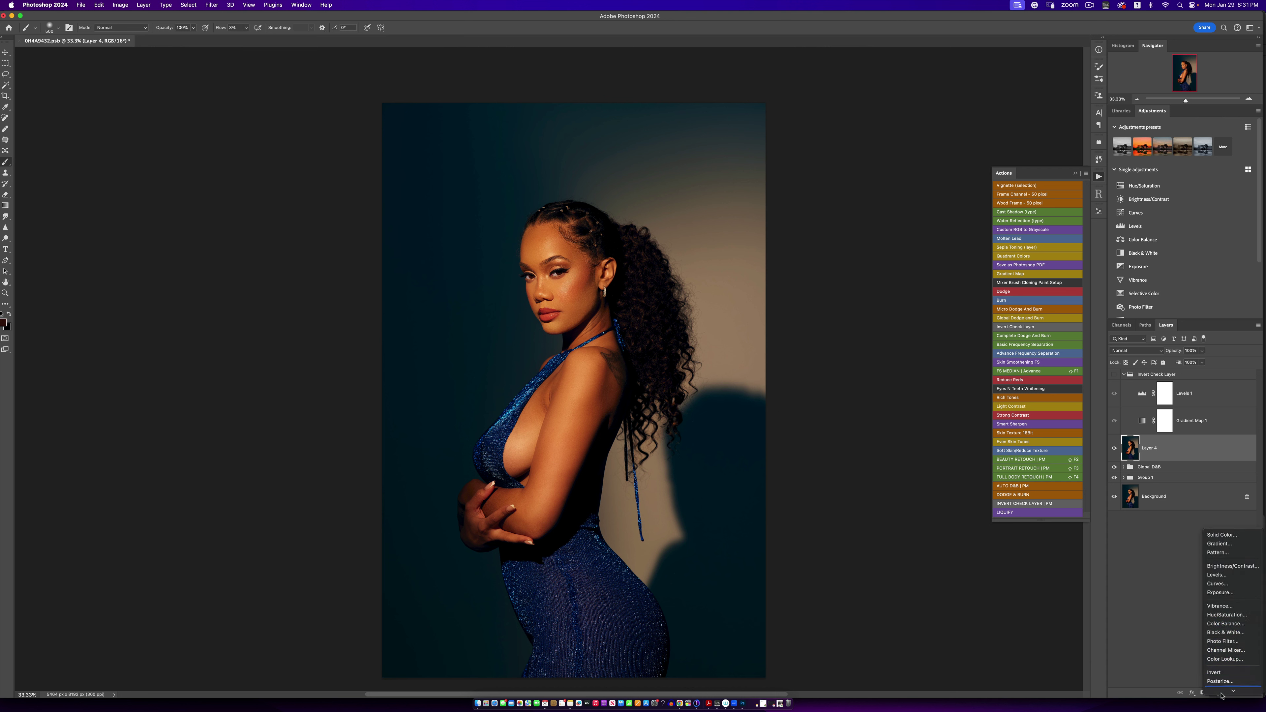
click(1225, 640)
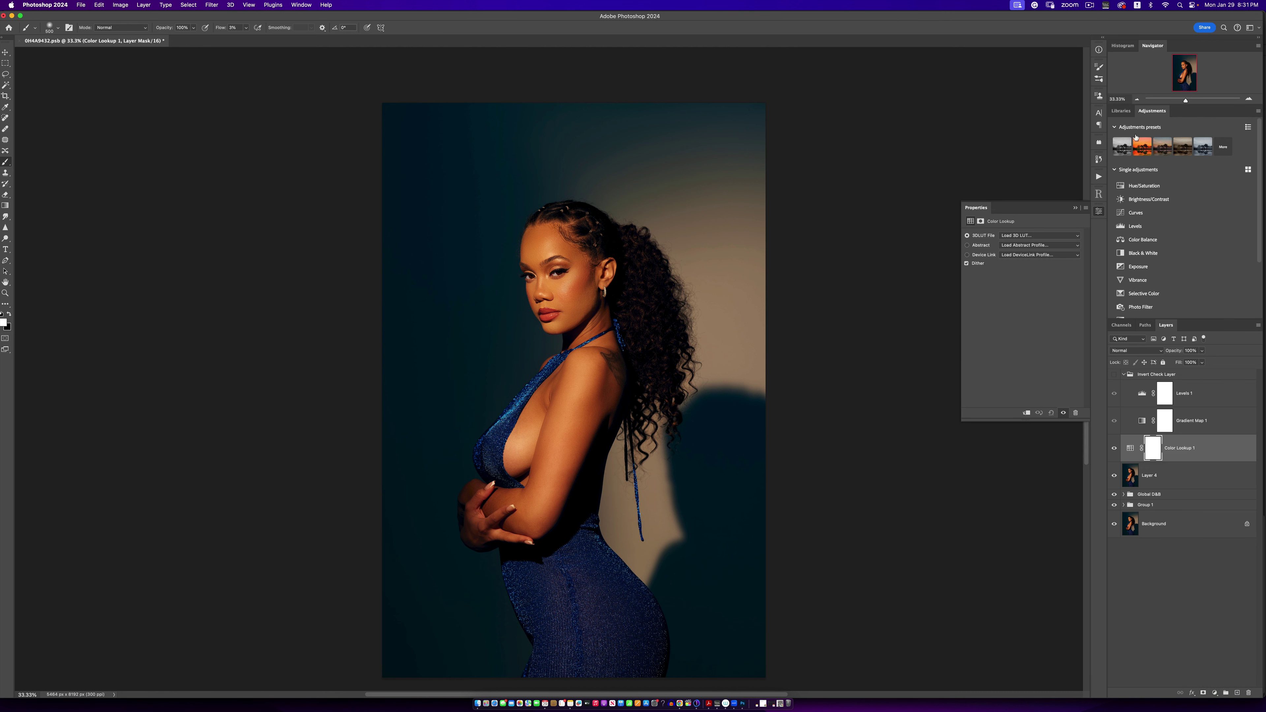
click(1047, 235)
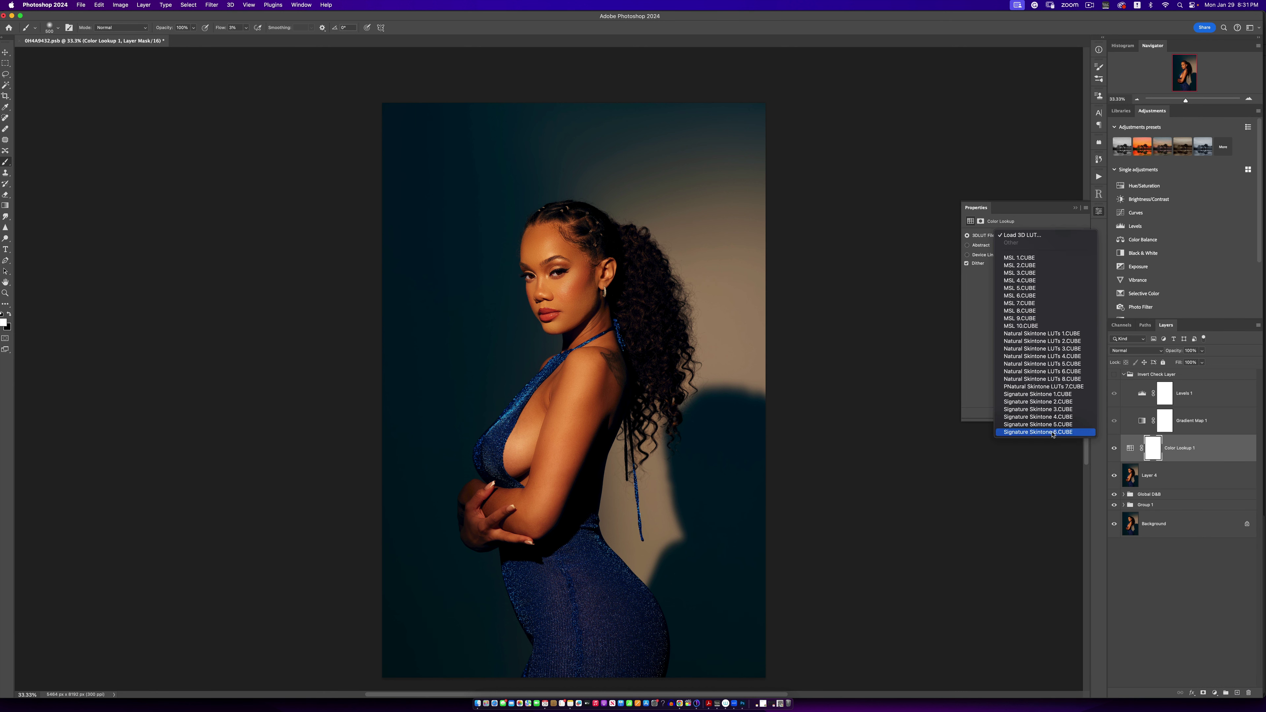
click(1052, 417)
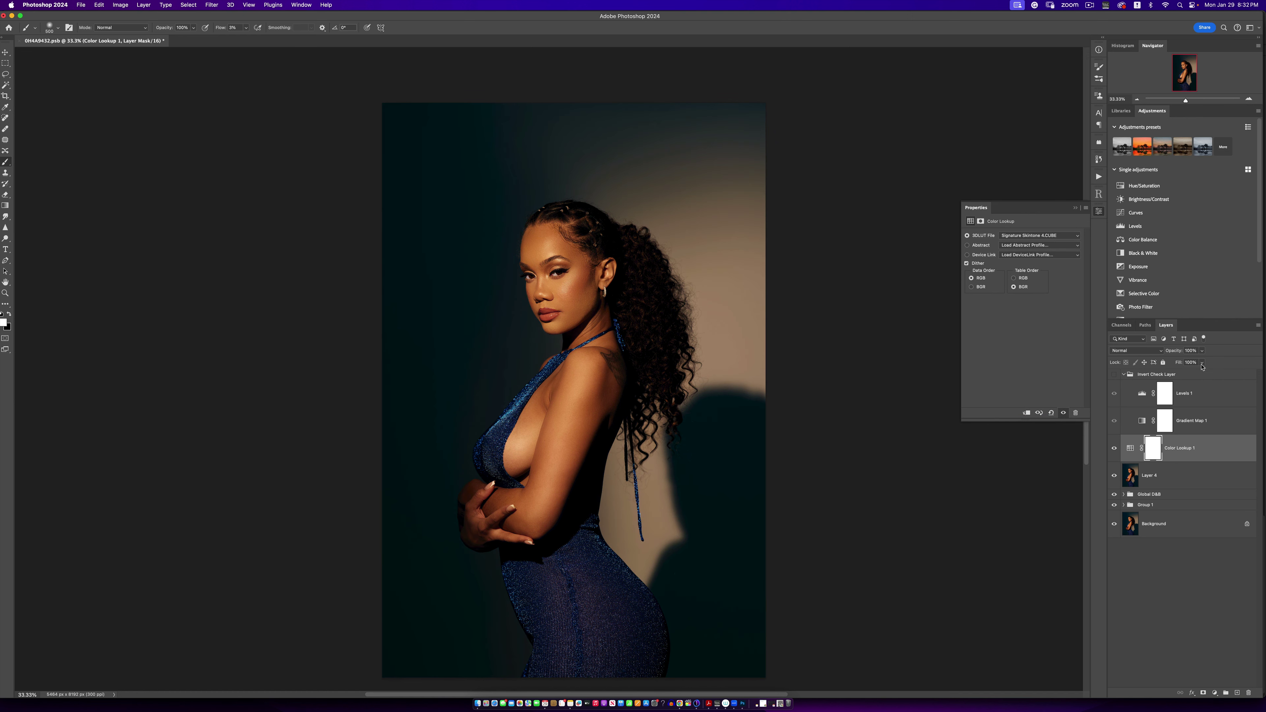
Step: Invert the Color Lookup mask and paint white over the skin with an enlarged brush at 27% flow
key(z)
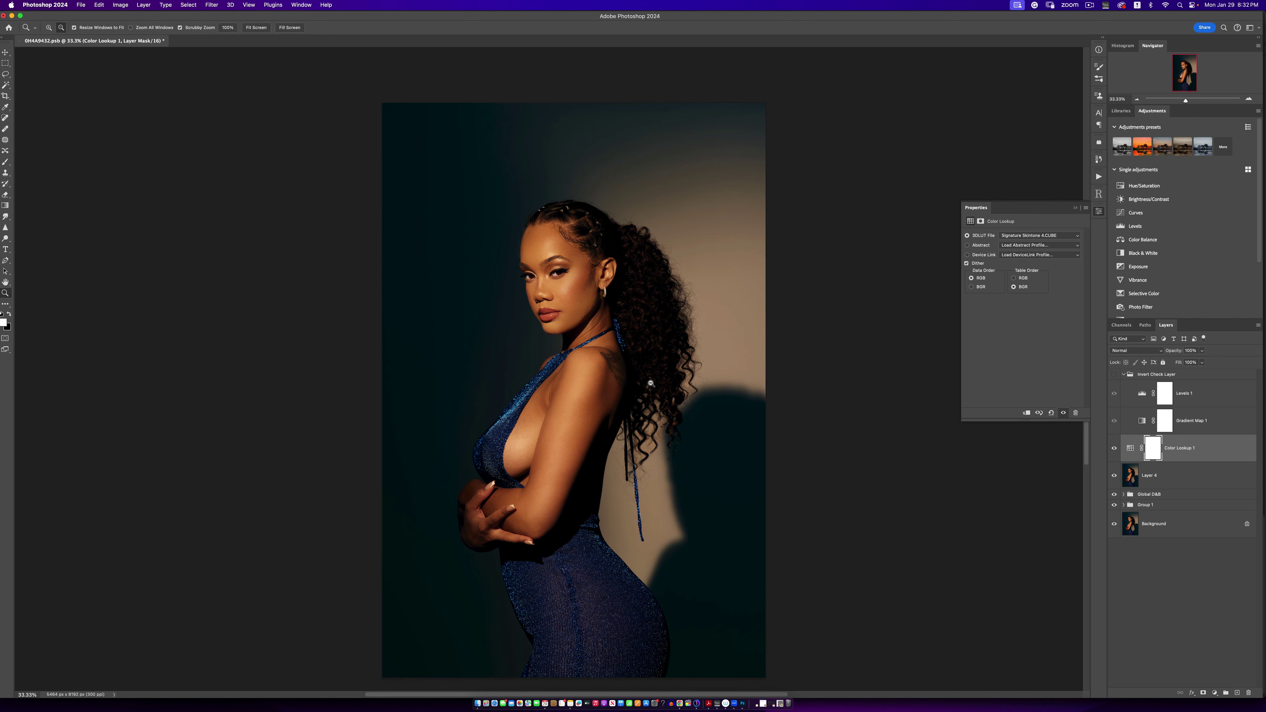
alt+click(643, 396)
alt+click(643, 396)
click(648, 386)
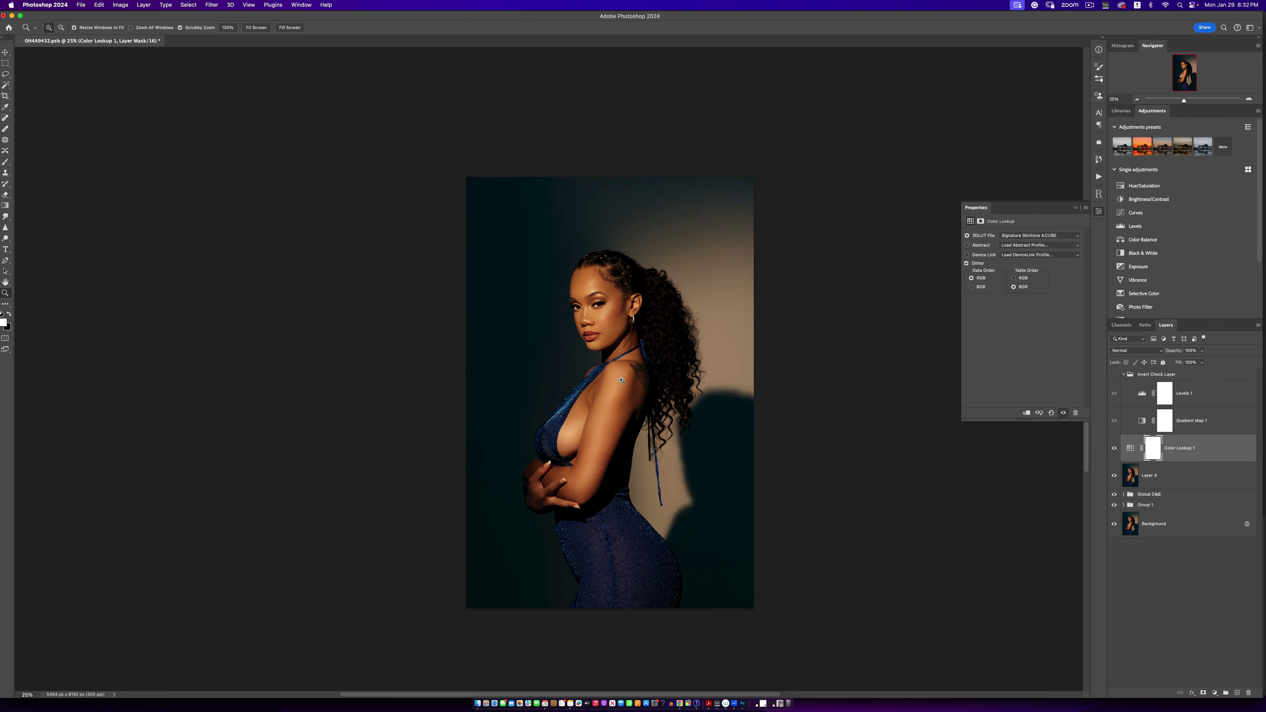
click(658, 379)
key(b)
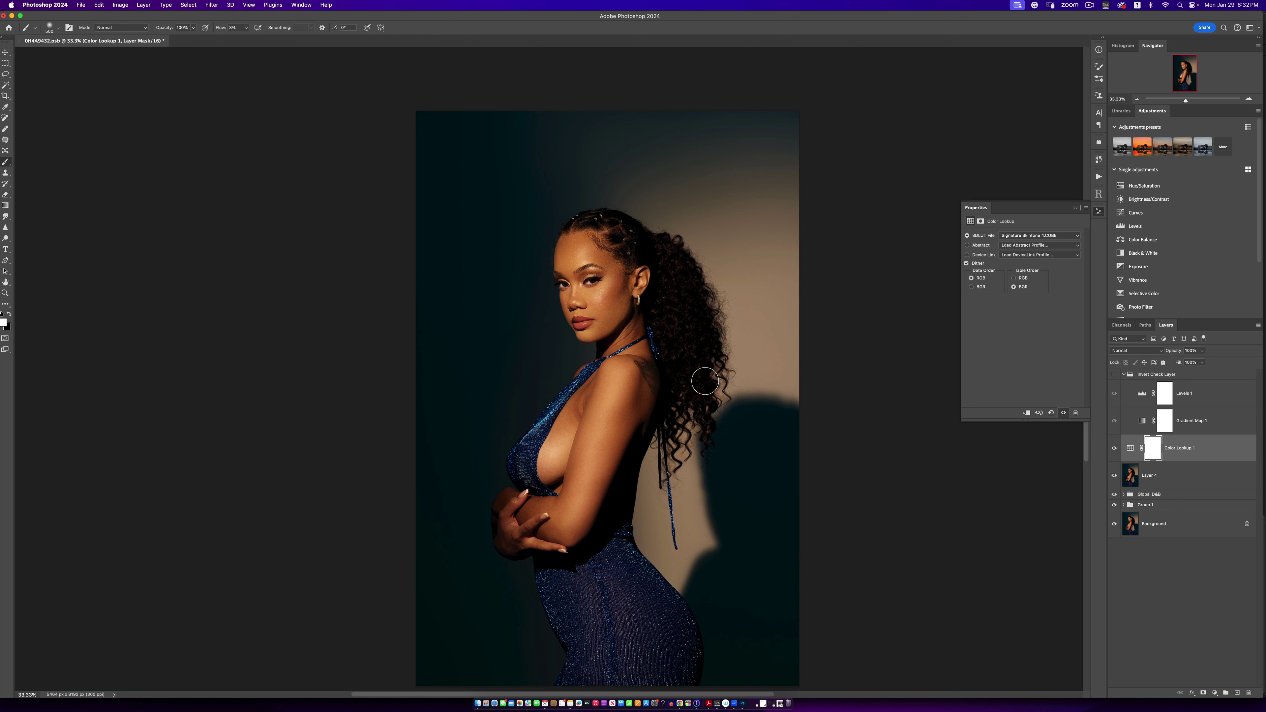
key(super+i)
click(246, 28)
click(440, 29)
key(bracketright)
key(bracketright)
key(bracketright)
key(bracketright)
mouse_move(606, 268)
mouse_down()
mouse_move(591, 287)
mouse_move(603, 315)
mouse_up()
Step: Set the Color Lookup layer's opacity to 88% and compare the image with the layer hidden and shown
click(1202, 351)
drag(1204, 361, 1199, 362)
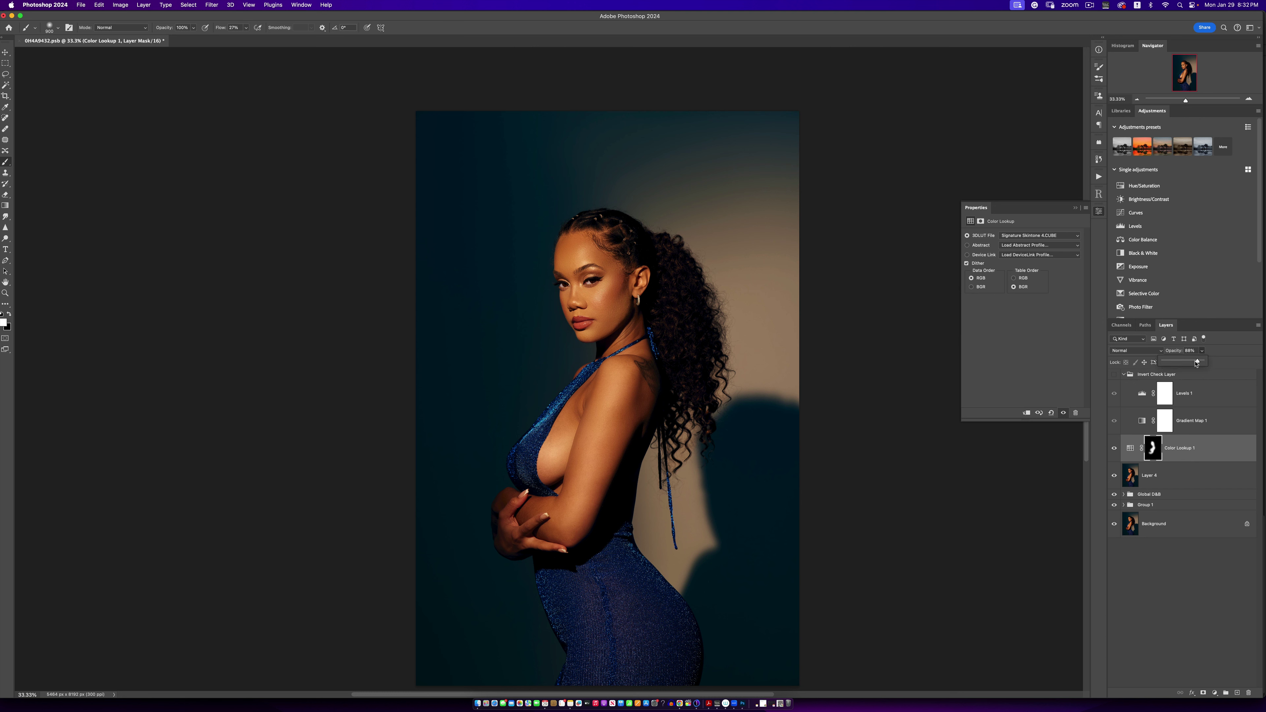
click(1114, 451)
key(z)
alt+click(685, 455)
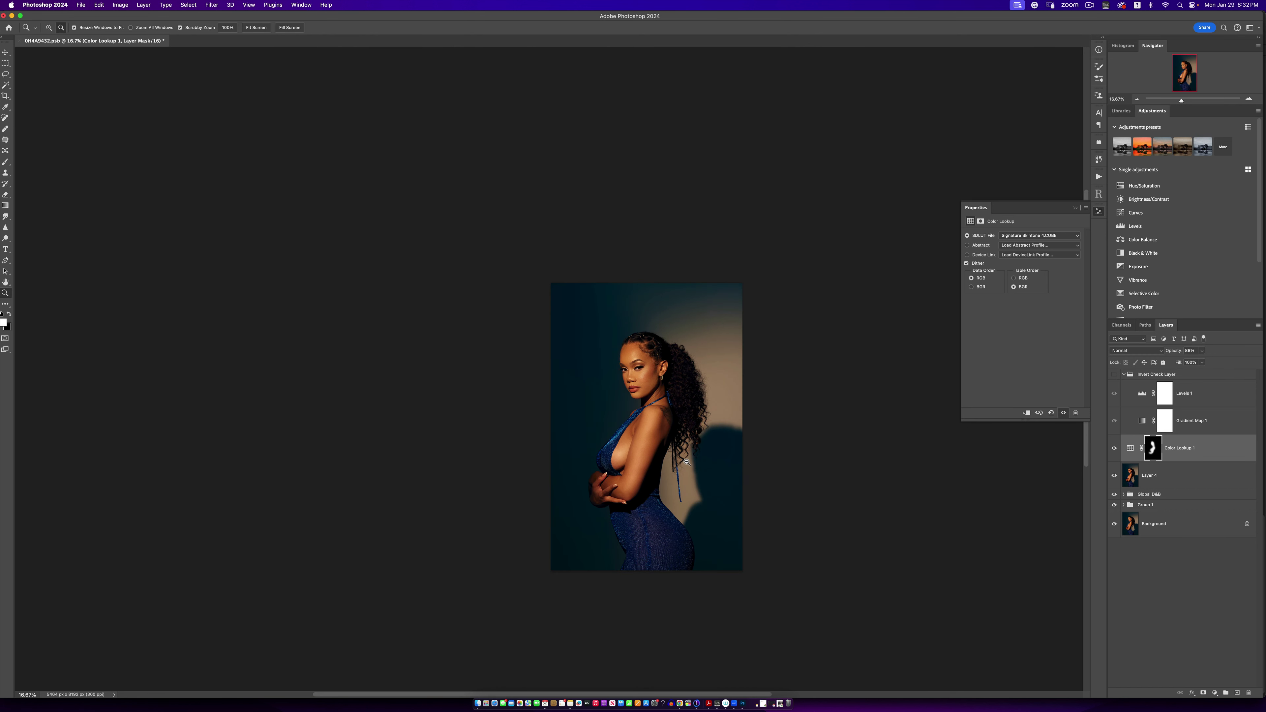
click(689, 462)
key(b)
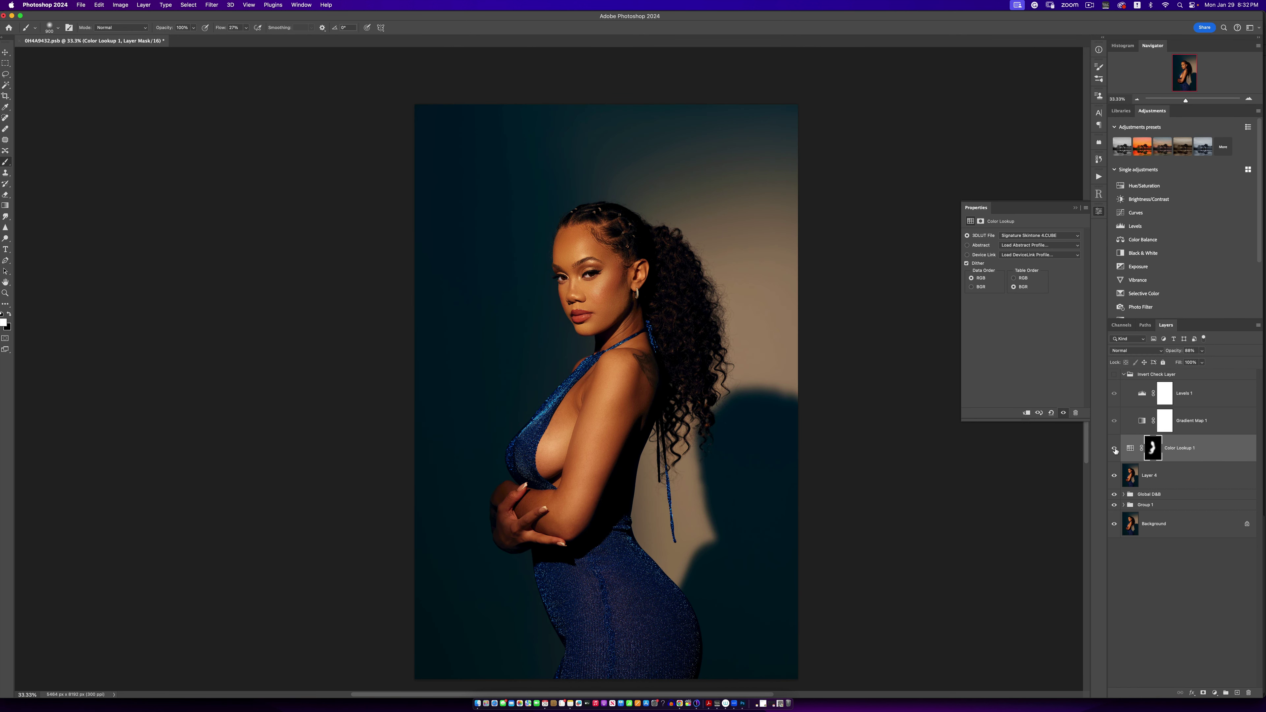
click(1114, 448)
click(1114, 448)
Step: Compare the full retouch with the original Background image, checking the portrait up close and as a whole
key(z)
alt+click(629, 411)
alt+click(629, 411)
click(645, 410)
click(645, 411)
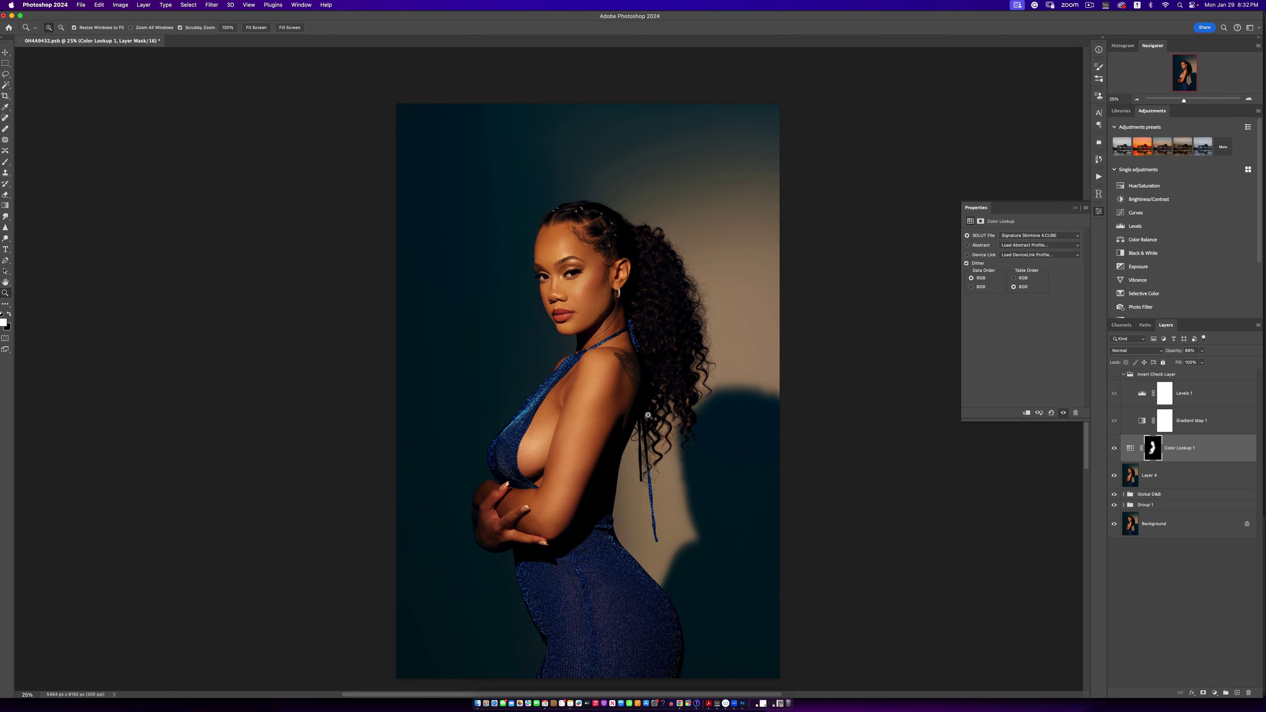
click(645, 410)
key(b)
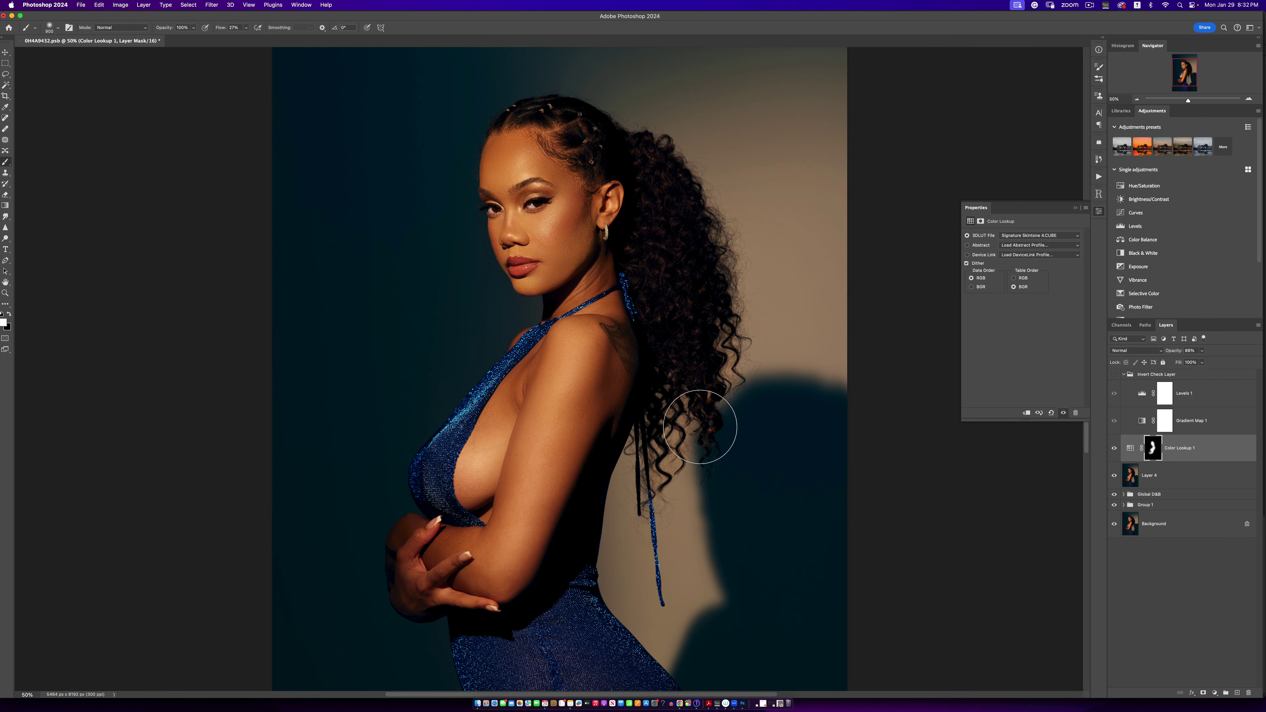
alt+click(1114, 525)
alt+click(1114, 525)
key(z)
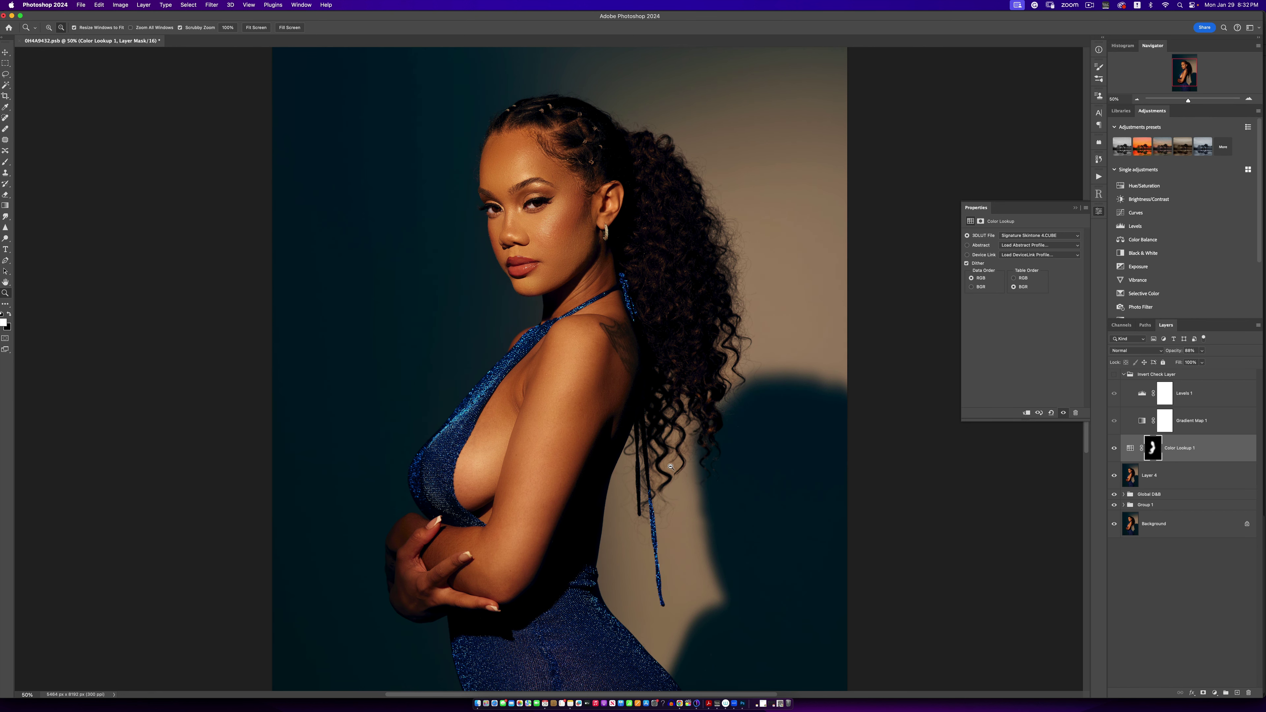
alt+click(671, 466)
key(b)
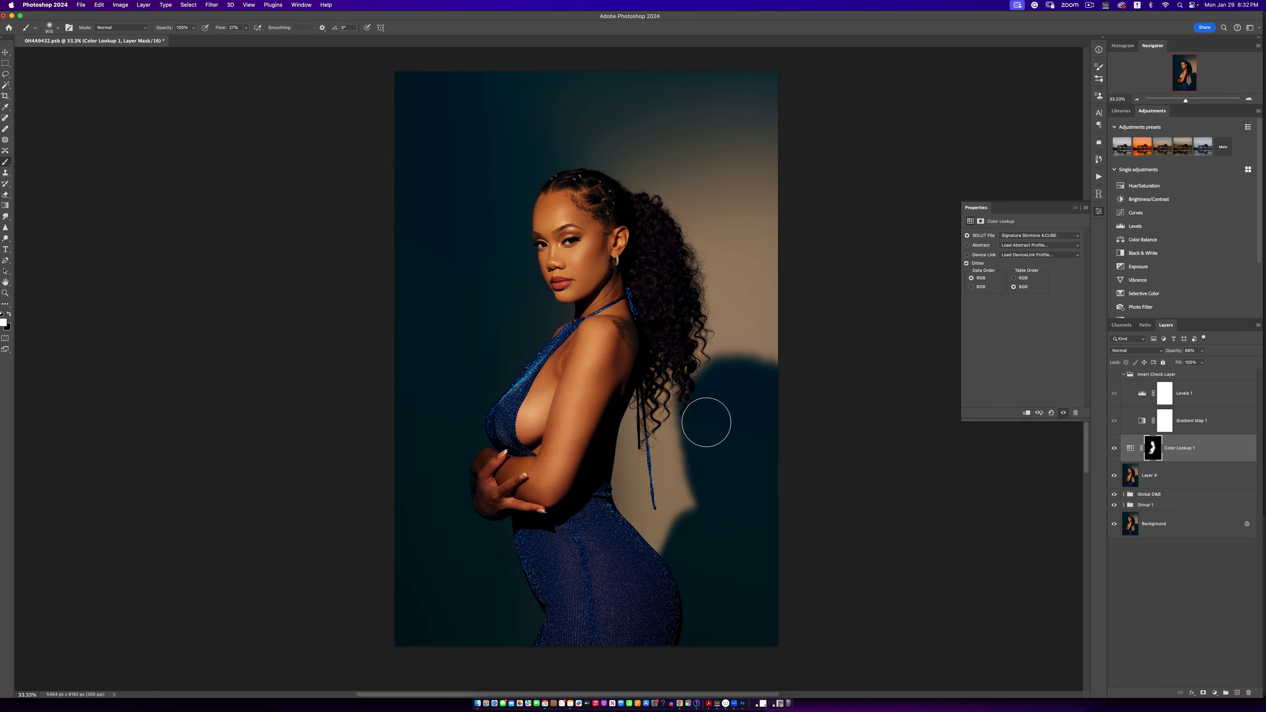